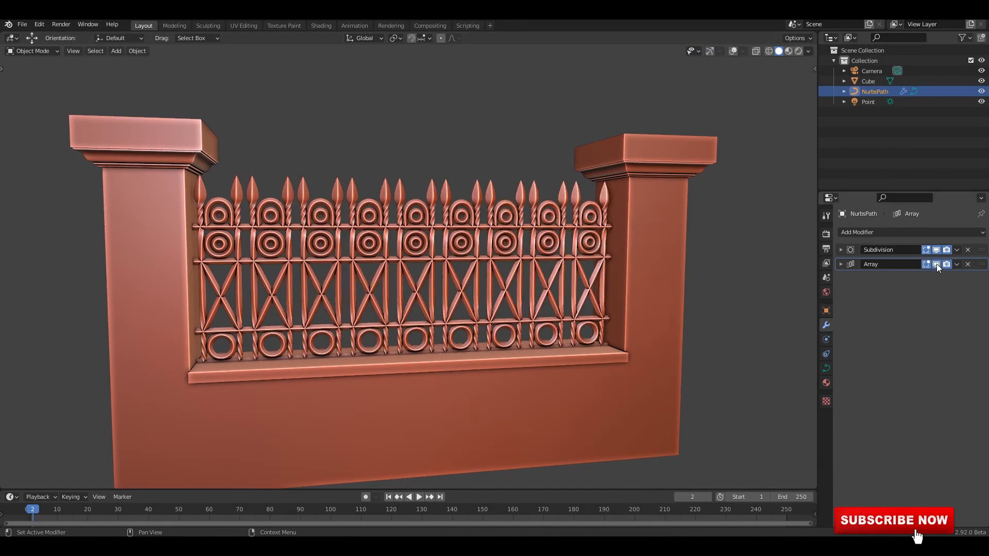
# Step: Toggle the Array modifier's viewport visibility on the finished fence and look at the fence from another angle
pyautogui.click(936, 264)
pyautogui.click(937, 264)
pyautogui.moveTo(588, 246); pyautogui.dragTo(513, 262, button='middle')
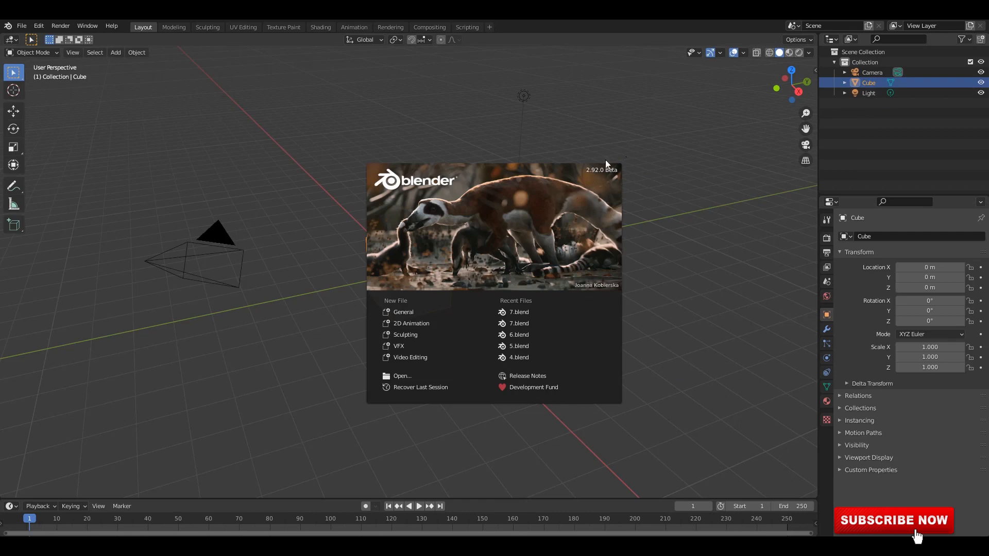
# Step: Dismiss the splash screen and start the Shortcut VUr key display with its dock set to Center
pyautogui.click(754, 295)
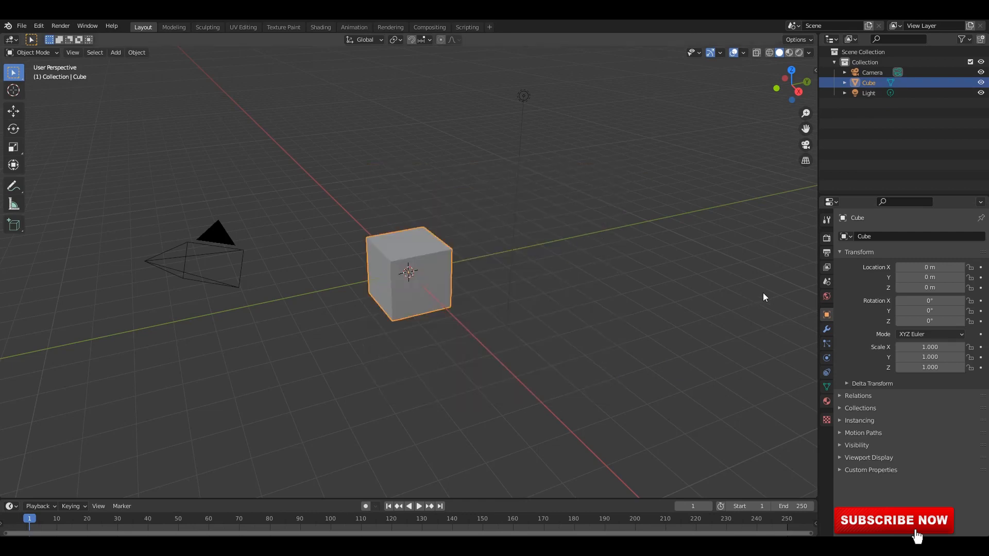
pyautogui.press('n')
pyautogui.click(811, 150)
pyautogui.click(751, 97)
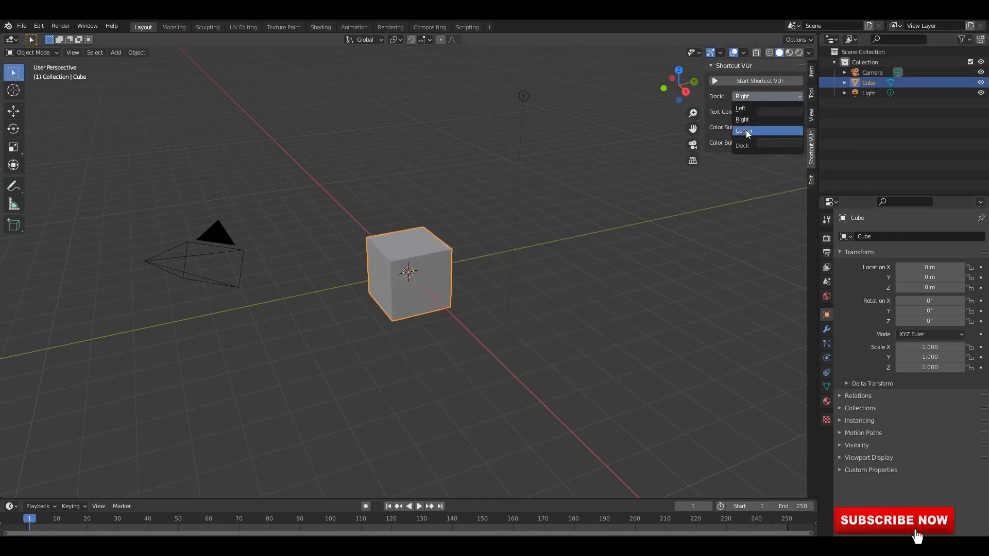
pyautogui.click(770, 81)
# Step: Set the viewport shading to Random color and World background, with Cavity enabled and its type set to Both
pyautogui.click(810, 52)
pyautogui.click(806, 192)
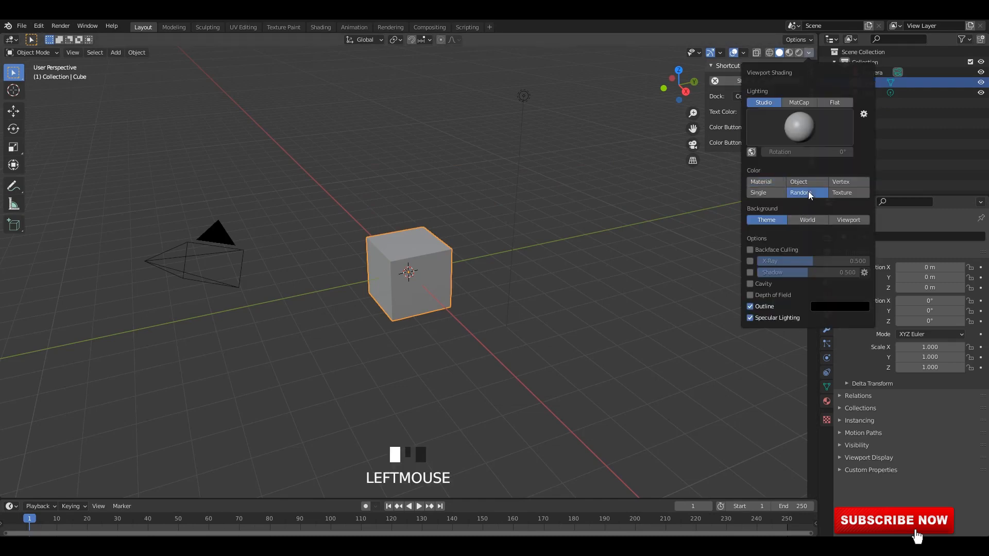
pyautogui.click(807, 220)
pyautogui.click(750, 284)
pyautogui.click(847, 284)
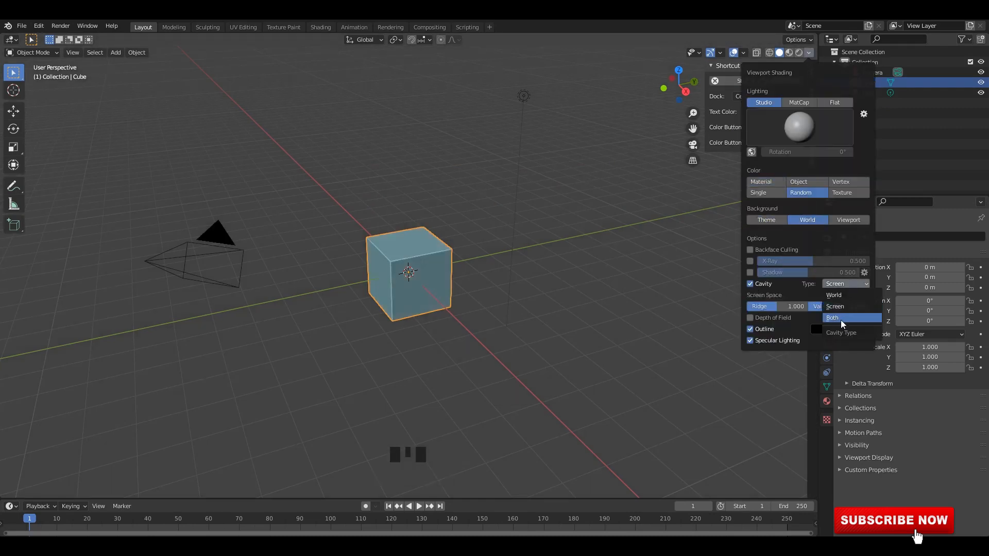
pyautogui.click(840, 320)
pyautogui.click(571, 236)
# Step: Hide the sidebar and delete all default objects from the scene
pyautogui.moveTo(570, 236)
pyautogui.mouseDown(button='middle')
pyautogui.moveTo(582, 259)
pyautogui.moveTo(530, 225)
pyautogui.mouseUp(button='middle')
pyautogui.press('n')
pyautogui.press('a')
pyautogui.press('x')
pyautogui.click(583, 255)
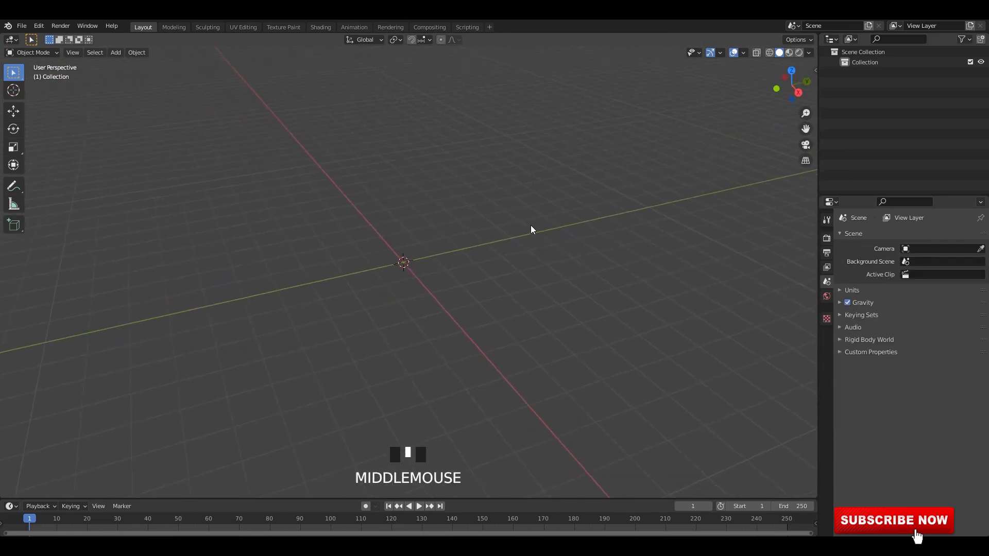
# Step: Add a Path curve and rotate it 90° in front view so it stands upright
pyautogui.scroll(1, 534, 225)
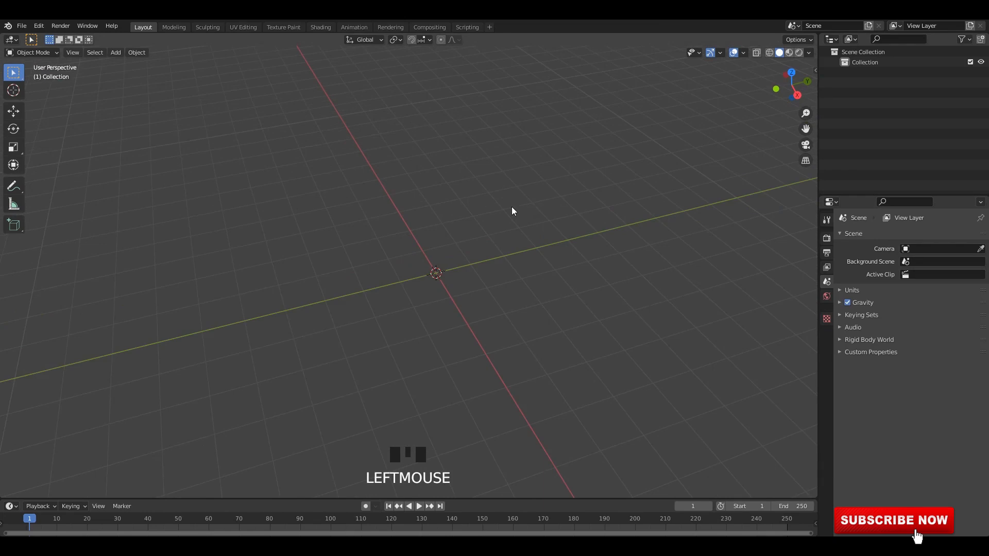
pyautogui.keyDown('shift'); pyautogui.moveTo(512, 206); pyautogui.dragTo(469, 210, button='middle'); pyautogui.keyUp('shift')
pyautogui.hotkey('shift', 'a')
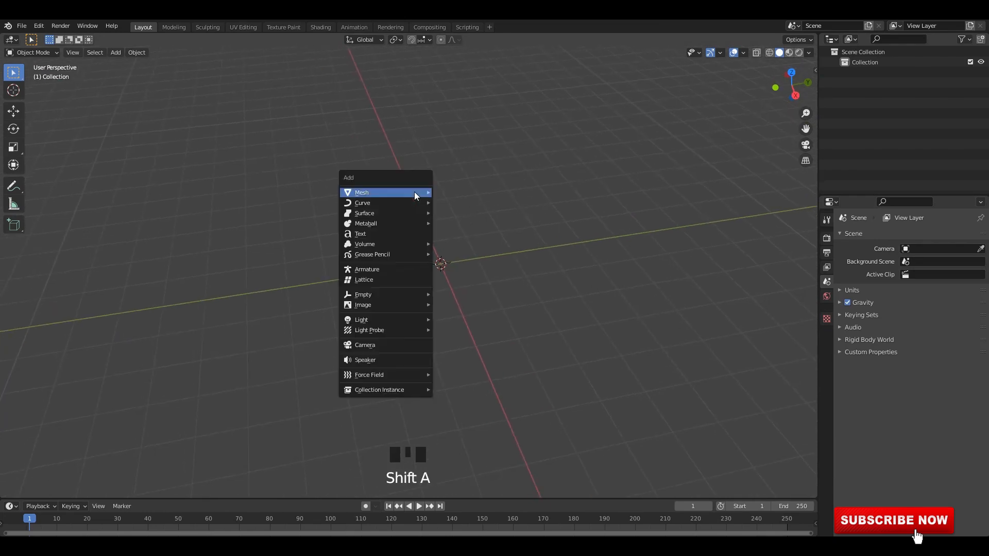
pyautogui.moveTo(415, 192)
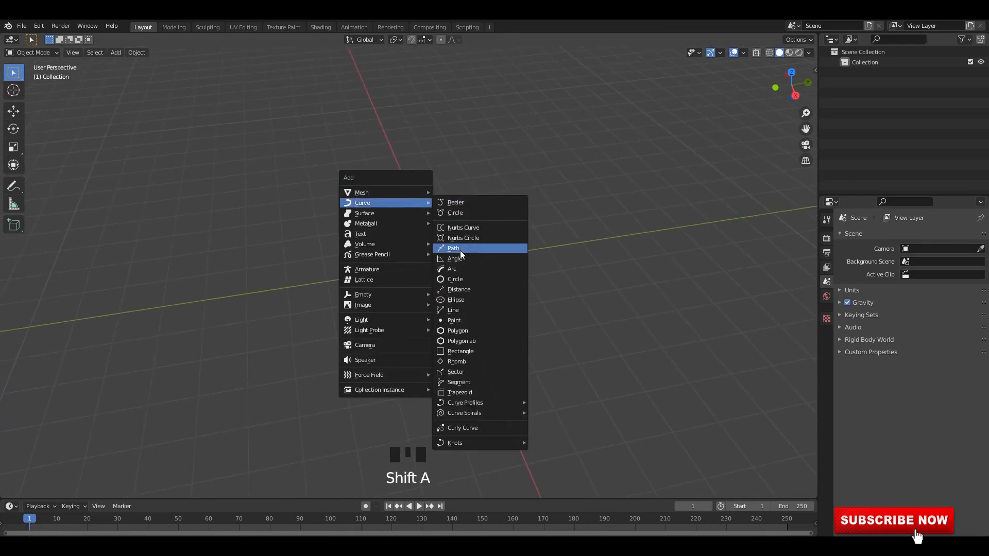
pyautogui.click(460, 251)
pyautogui.scroll(2, 473, 247)
pyautogui.keyDown('alt'); pyautogui.moveTo(473, 247); pyautogui.dragTo(526, 256, button='middle'); pyautogui.keyUp('alt')
pyautogui.press('r')
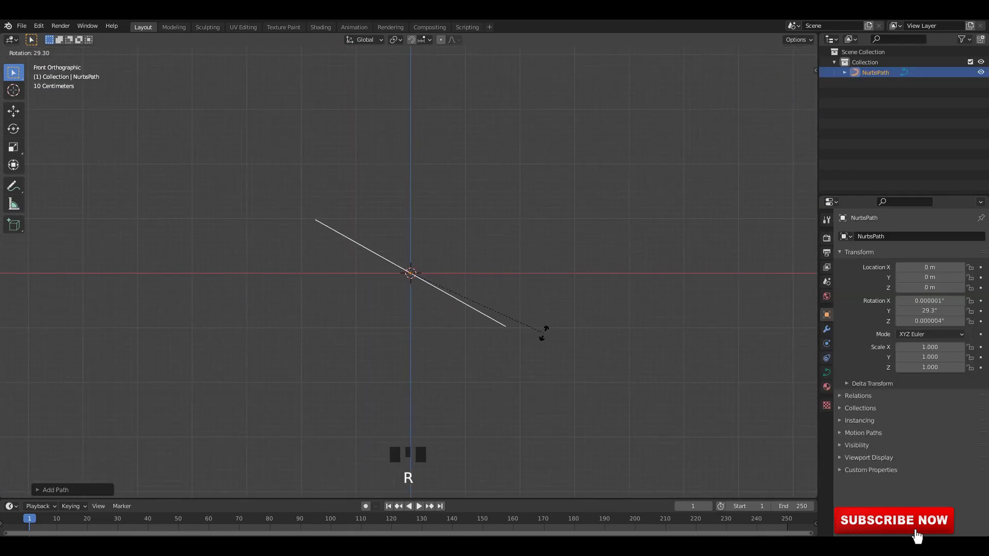
pyautogui.click(539, 315)
# Step: Move the upright path up along Z in right view until its lower end sits at the world origin
pyautogui.keyDown('alt'); pyautogui.moveTo(539, 316); pyautogui.dragTo(246, 238, button='middle'); pyautogui.keyUp('alt')
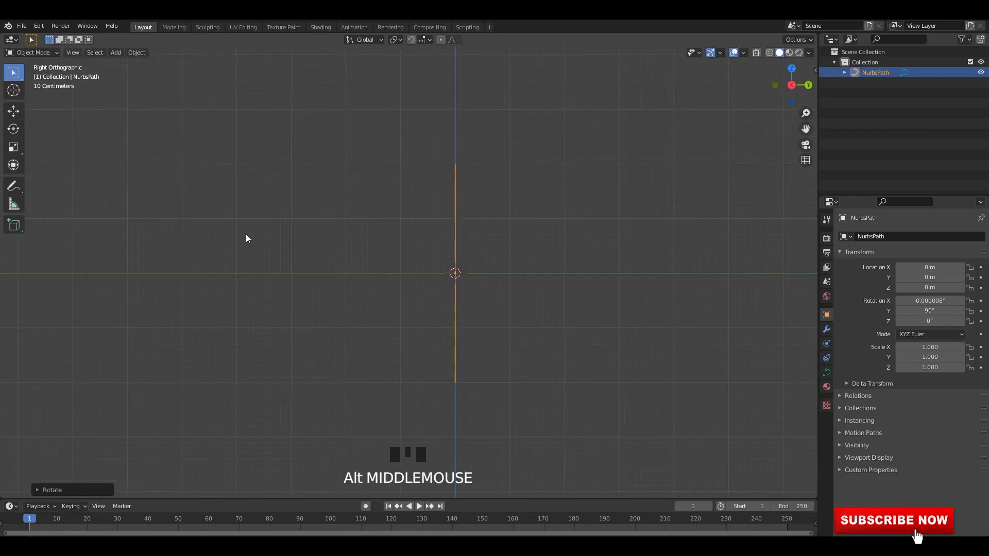
pyautogui.click(17, 116)
pyautogui.keyDown('shift'); pyautogui.moveTo(453, 234); pyautogui.dragTo(456, 261, button='middle'); pyautogui.keyUp('shift')
pyautogui.moveTo(455, 261); pyautogui.dragTo(463, 138)
pyautogui.keyDown('shift'); pyautogui.moveTo(504, 199); pyautogui.dragTo(501, 221, button='middle'); pyautogui.keyUp('shift')
# Step: Give the path a Profile bevel with a depth of 0.1 m and a resolution of 10
pyautogui.click(827, 372)
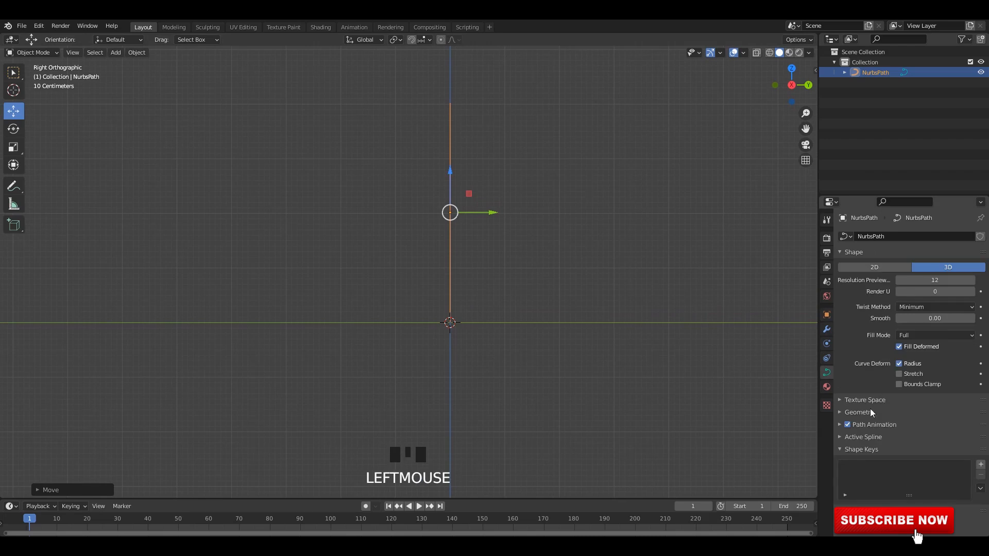
pyautogui.scroll(-2, 916, 416)
pyautogui.click(956, 452)
pyautogui.click(956, 452)
pyautogui.moveTo(935, 464); pyautogui.dragTo(945, 464)
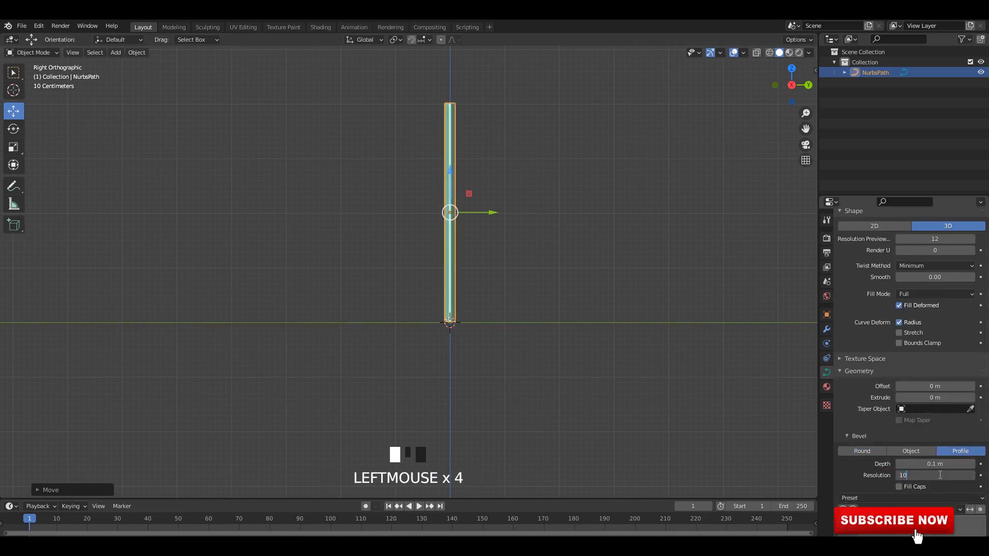
pyautogui.keyDown('shift'); pyautogui.moveTo(535, 198); pyautogui.dragTo(535, 218, button='middle'); pyautogui.keyUp('shift')
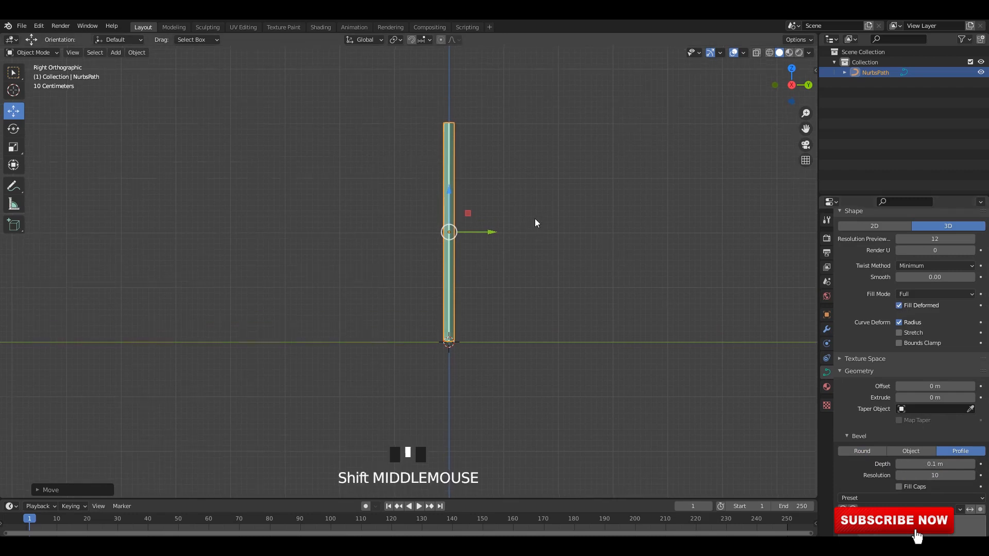
# Step: Enter Edit Mode on the path and extrude its top control point straight up along Z
pyautogui.press('Tab')
pyautogui.keyDown('shift'); pyautogui.moveTo(394, 77); pyautogui.dragTo(394, 128, button='middle'); pyautogui.keyUp('shift')
pyautogui.click(474, 180)
pyautogui.scroll(3, 475, 181)
pyautogui.keyDown('shift'); pyautogui.moveTo(647, 161); pyautogui.dragTo(636, 202, button='middle'); pyautogui.keyUp('shift')
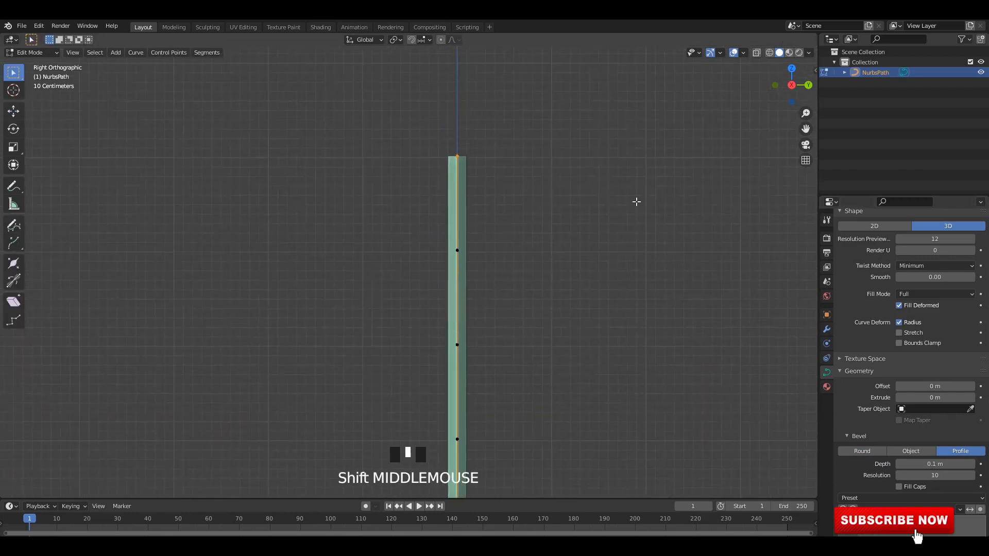
pyautogui.click(13, 111)
pyautogui.scroll(3, 466, 133)
pyautogui.keyDown('shift'); pyautogui.moveTo(471, 179); pyautogui.dragTo(446, 240, button='middle'); pyautogui.keyUp('shift')
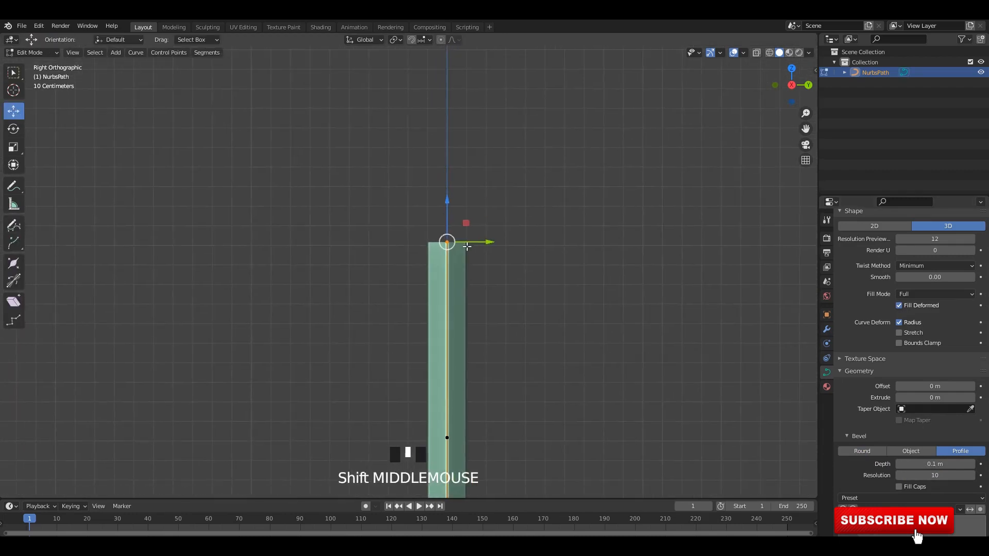
pyautogui.press('e')
pyautogui.click(451, 171)
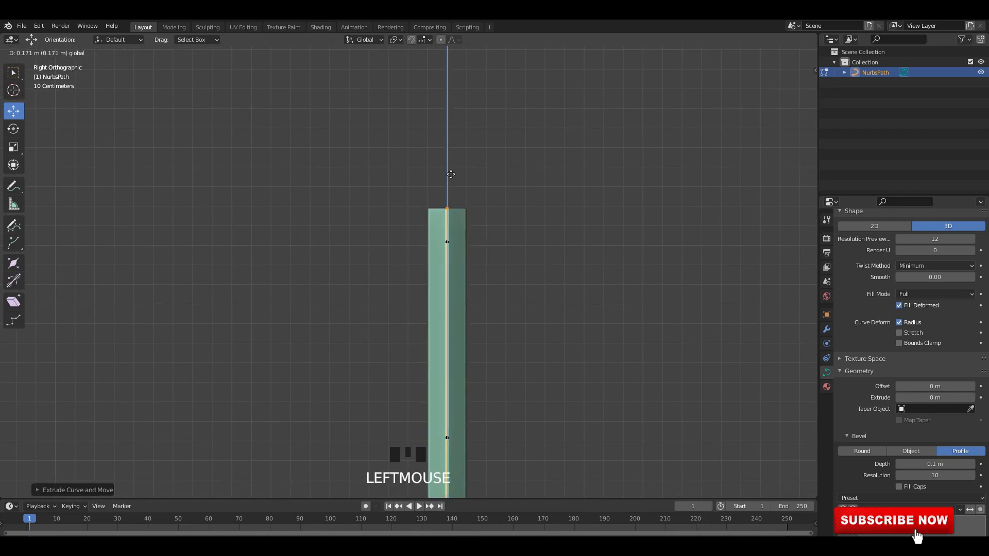
pyautogui.moveTo(451, 174); pyautogui.dragTo(465, 78)
# Step: Extrude three more control points straight up from the bar's top end to form the spearhead section
pyautogui.scroll(-4, 436, 150)
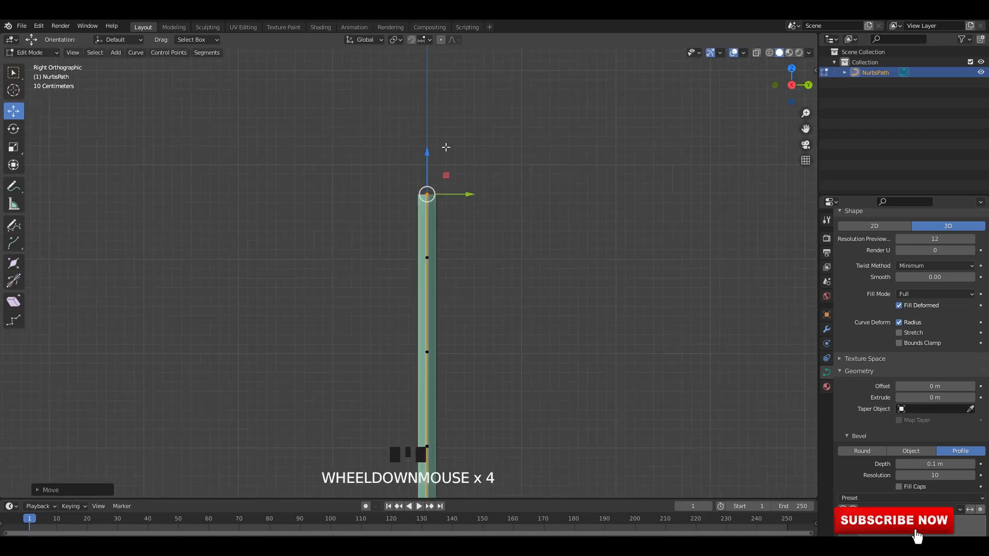
pyautogui.keyDown('shift'); pyautogui.moveTo(436, 150); pyautogui.dragTo(425, 223, button='middle'); pyautogui.keyUp('shift')
pyautogui.press('e')
pyautogui.click(414, 194)
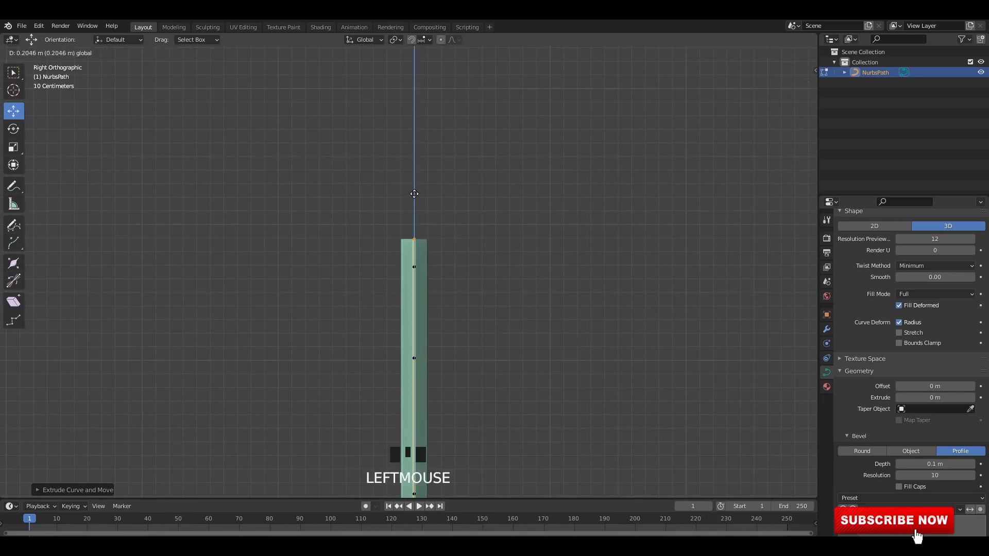
pyautogui.press('e')
pyautogui.rightClick(414, 161)
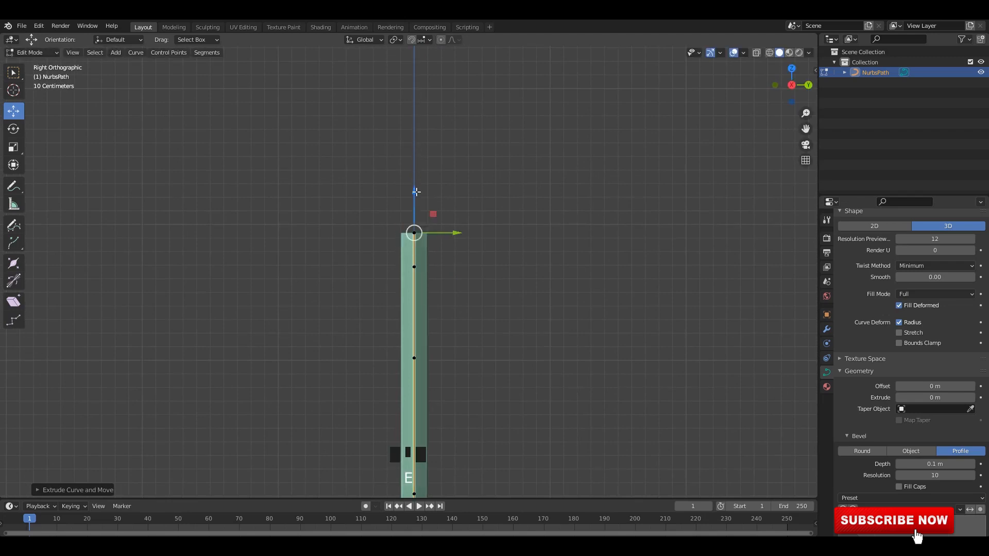
pyautogui.moveTo(416, 188); pyautogui.dragTo(422, 115)
pyautogui.press('e')
pyautogui.rightClick(425, 137)
# Step: Shrink the radius of the topmost control point to nearly zero so the bar ends in a sharp tip
pyautogui.scroll(3, 512, 231)
pyautogui.keyDown('shift'); pyautogui.moveTo(515, 234); pyautogui.dragTo(531, 290, button='middle'); pyautogui.keyUp('shift')
pyautogui.hotkey('alt', 's')
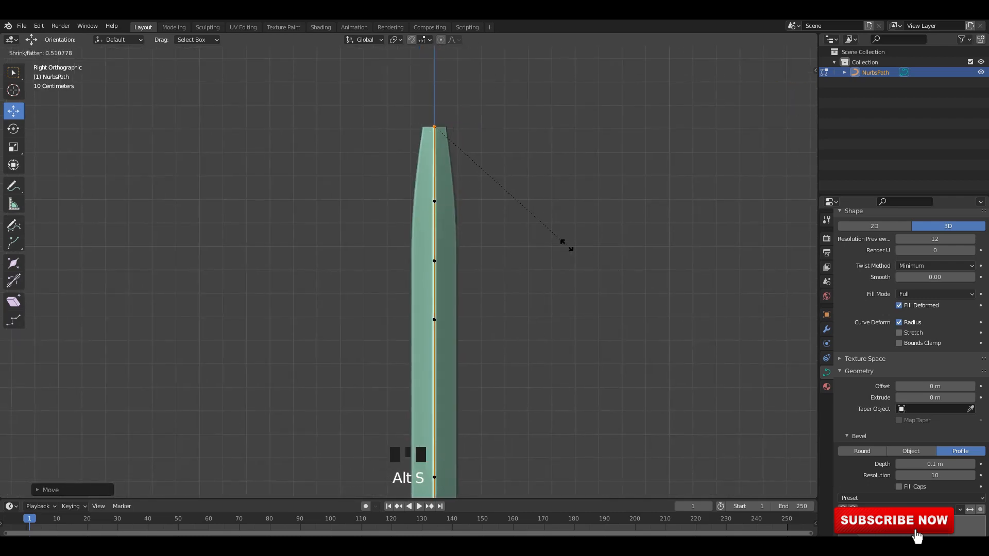
pyautogui.press('Return')
# Step: Move the fourth control point from the top slightly down along Z
pyautogui.click(427, 258)
pyautogui.moveTo(410, 310); pyautogui.dragTo(484, 350)
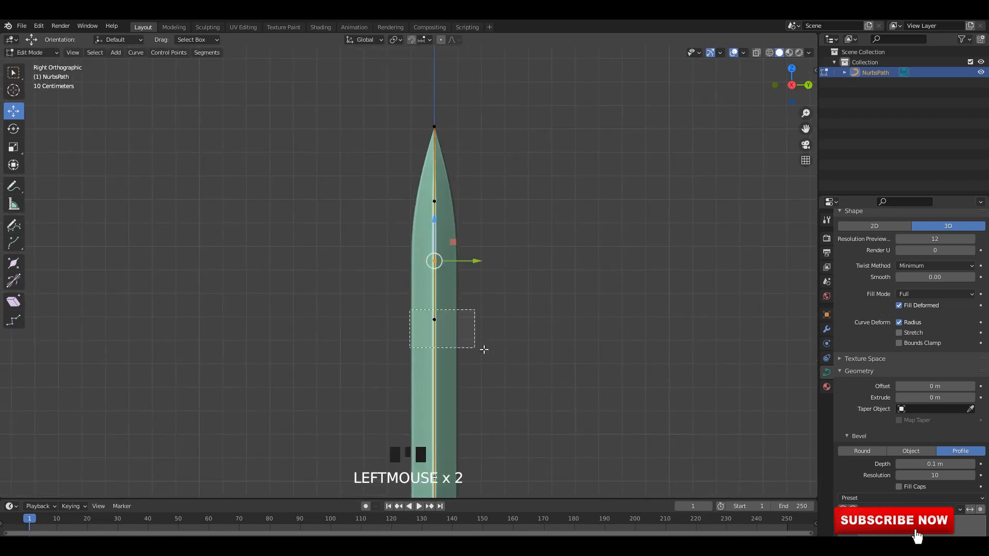
pyautogui.moveTo(433, 286); pyautogui.dragTo(434, 311)
# Step: Fatten the control point just below the tip until the spearhead bulges wider than the bar
pyautogui.click(460, 218)
pyautogui.moveTo(415, 189); pyautogui.dragTo(517, 229)
pyautogui.hotkey('alt', 's')
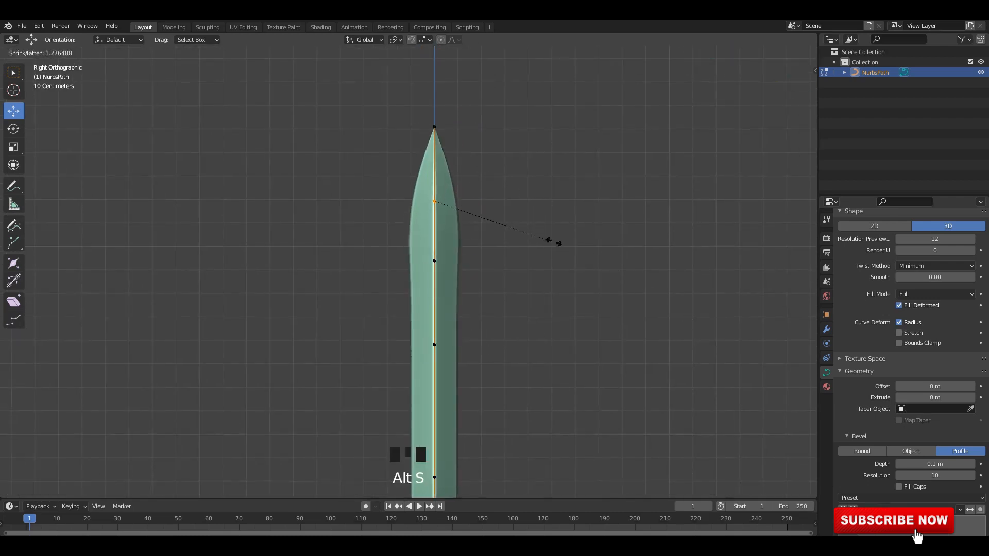
pyautogui.click(587, 247)
pyautogui.hotkey('alt', 's')
pyautogui.click(633, 267)
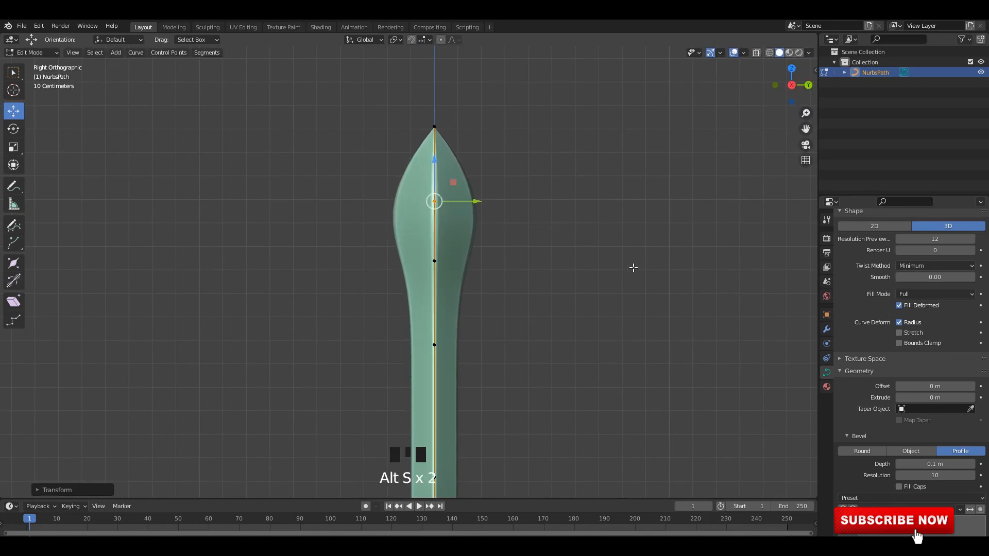
# Step: Raise the fourth control point close beneath the third and slightly reduce the radius of the spearhead's bulge
pyautogui.click(426, 270)
pyautogui.moveTo(415, 332); pyautogui.dragTo(410, 235)
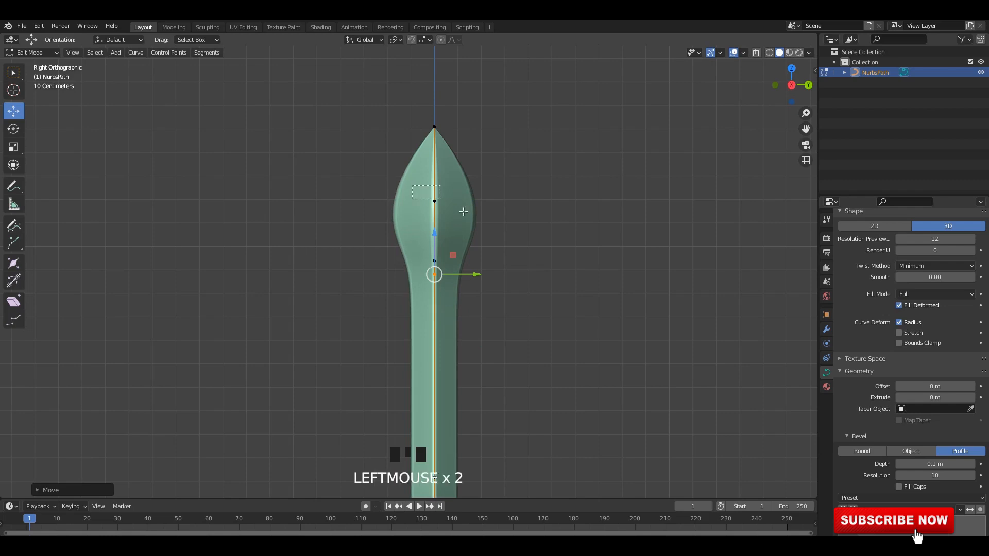
pyautogui.moveTo(464, 211); pyautogui.dragTo(465, 213)
pyautogui.hotkey('alt', 's')
pyautogui.click(488, 229)
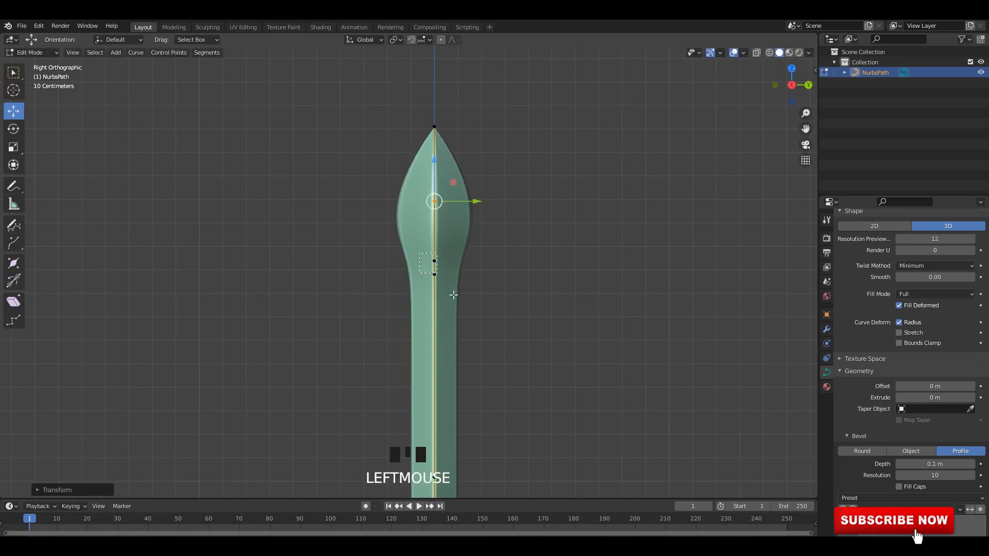
# Step: Lower the two neck control points and the bulge point along Z, then fatten the bulge slightly
pyautogui.moveTo(453, 294)
pyautogui.mouseDown()
pyautogui.moveTo(438, 276)
pyautogui.moveTo(435, 301)
pyautogui.mouseUp()
pyautogui.click(441, 192)
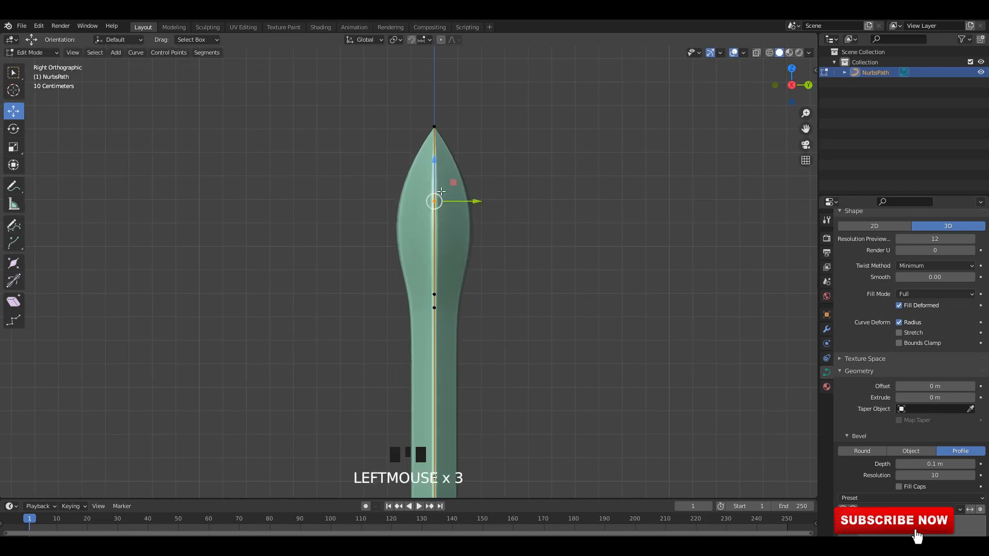
pyautogui.moveTo(441, 192); pyautogui.dragTo(439, 229)
pyautogui.hotkey('alt', 's')
pyautogui.click(437, 237)
# Step: Lower the two neck control points a little and scale them closer together along Z by about 0.65
pyautogui.moveTo(473, 339); pyautogui.dragTo(438, 278)
pyautogui.press('s')
pyautogui.press('z')
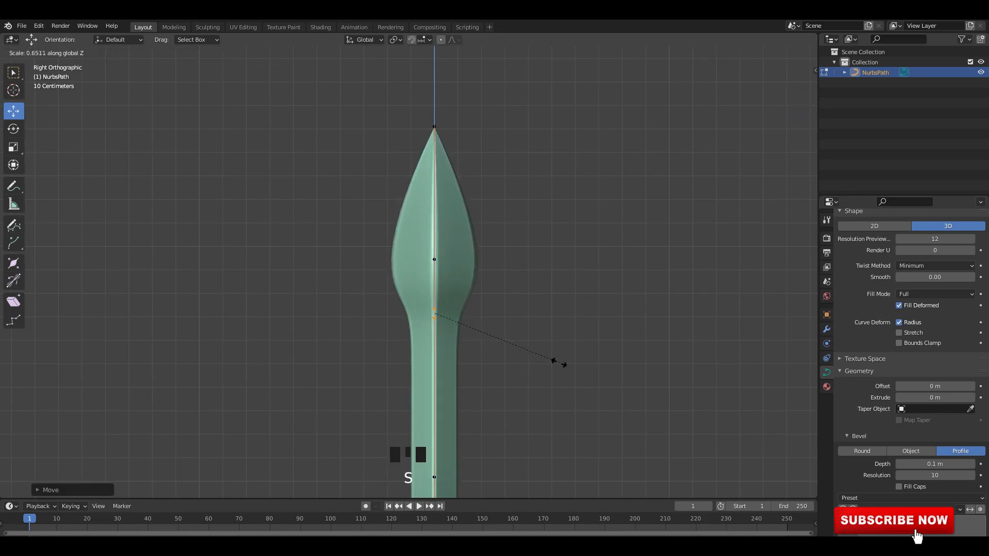
pyautogui.click(556, 357)
pyautogui.press('Tab')
pyautogui.click(559, 289)
# Step: Switch to front view and apply the spear bar's object transform
pyautogui.scroll(-5, 566, 298)
pyautogui.keyDown('alt'); pyautogui.moveTo(559, 304); pyautogui.dragTo(479, 291, button='middle'); pyautogui.keyUp('alt')
pyautogui.scroll(-4, 479, 309)
pyautogui.scroll(1, 443, 268)
pyautogui.click(418, 261)
pyautogui.hotkey('ctrl', 'a')
pyautogui.click(419, 262)
pyautogui.click(486, 255)
# Step: Duplicate all control points of the spear bar in Edit Mode and move the copy about 1 m along X
pyautogui.press('Tab')
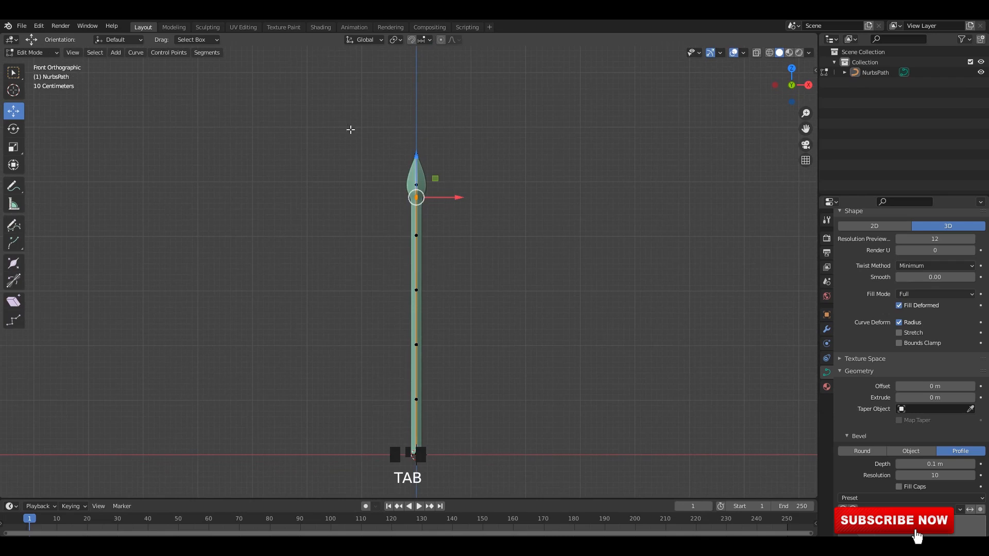
pyautogui.moveTo(351, 129); pyautogui.dragTo(509, 433)
pyautogui.moveTo(455, 274); pyautogui.dragTo(509, 278)
pyautogui.hotkey('ctrl', 'z')
pyautogui.keyDown('shift'); pyautogui.moveTo(469, 320); pyautogui.dragTo(470, 313, button='middle'); pyautogui.keyUp('shift')
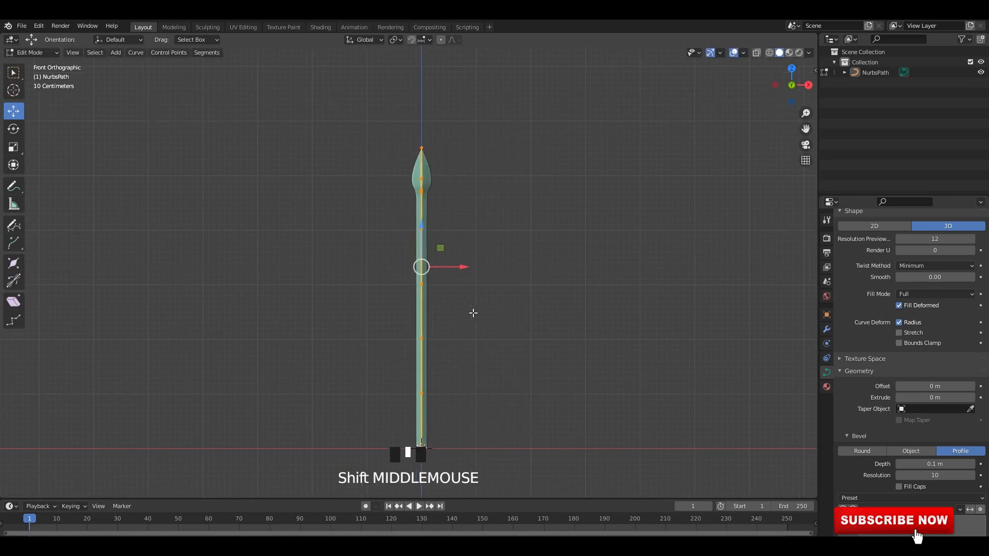
pyautogui.scroll(2, 479, 305)
pyautogui.hotkey('shift', 'd')
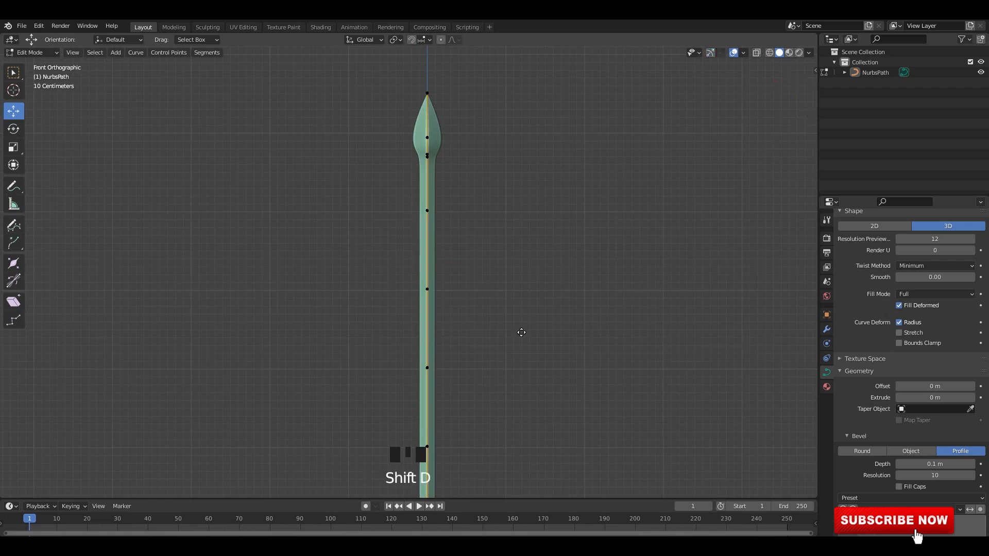
pyautogui.rightClick(469, 267)
pyautogui.moveTo(469, 266); pyautogui.dragTo(559, 266)
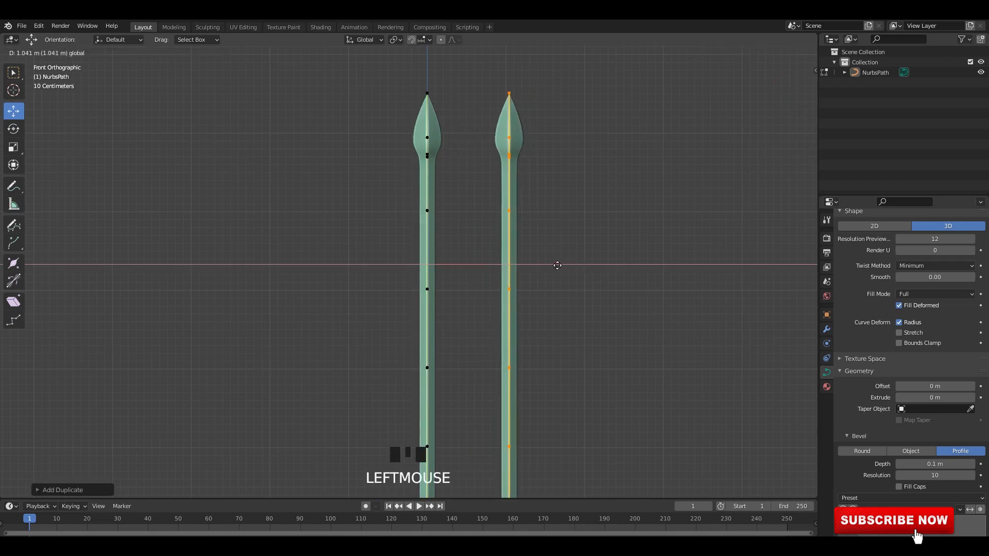
# Step: Fine-tune the duplicated bar's position along X to the nearby grid line and return to Object Mode
pyautogui.hotkey('alt', 'z')
pyautogui.scroll(4, 556, 266)
pyautogui.keyDown('shift'); pyautogui.moveTo(557, 265); pyautogui.dragTo(506, 277, button='middle'); pyautogui.keyUp('shift')
pyautogui.scroll(6, 468, 313)
pyautogui.moveTo(469, 313)
pyautogui.mouseDown()
pyautogui.moveTo(456, 315)
pyautogui.moveTo(467, 328)
pyautogui.mouseUp()
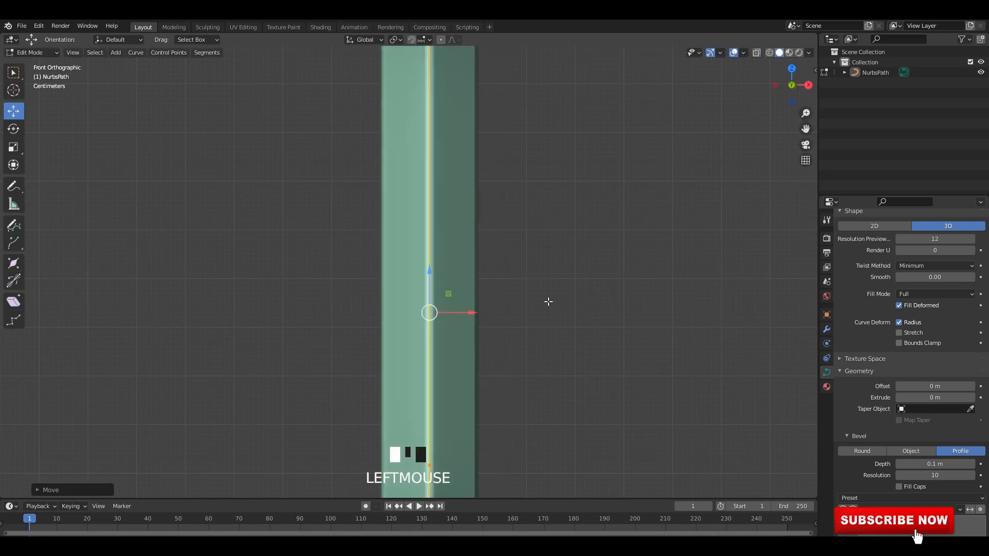
pyautogui.scroll(-10, 544, 288)
pyautogui.click(534, 264)
pyautogui.scroll(-1, 536, 267)
pyautogui.press('Tab')
pyautogui.keyDown('shift'); pyautogui.moveTo(537, 267); pyautogui.dragTo(493, 214, button='middle'); pyautogui.keyUp('shift')
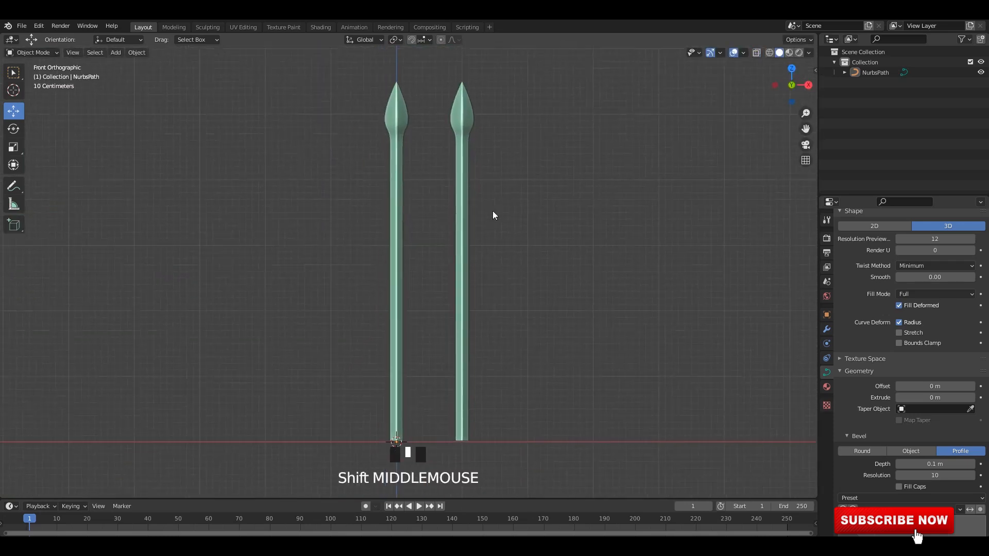
# Step: Duplicate the second bar's two lowest control points in Edit Mode and rotate the copy into a horizontal crossbar
pyautogui.press('Tab')
pyautogui.keyDown('shift'); pyautogui.moveTo(516, 375); pyautogui.dragTo(499, 302, button='middle'); pyautogui.keyUp('shift')
pyautogui.scroll(3, 462, 286)
pyautogui.moveTo(461, 285); pyautogui.dragTo(536, 453)
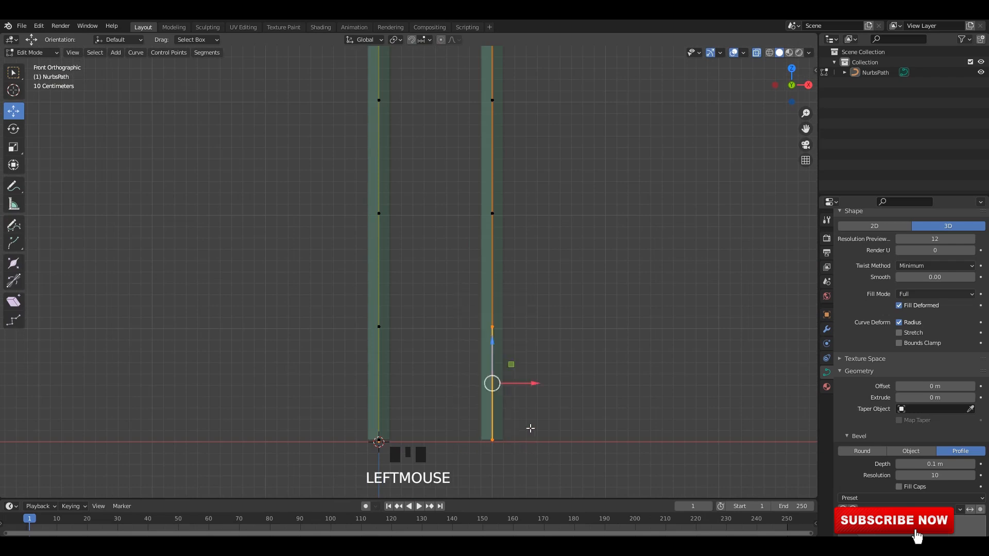
pyautogui.keyDown('shift'); pyautogui.moveTo(530, 429); pyautogui.dragTo(523, 343, button='middle'); pyautogui.keyUp('shift')
pyautogui.hotkey('shift', 'd')
pyautogui.rightClick(541, 343)
pyautogui.press('r')
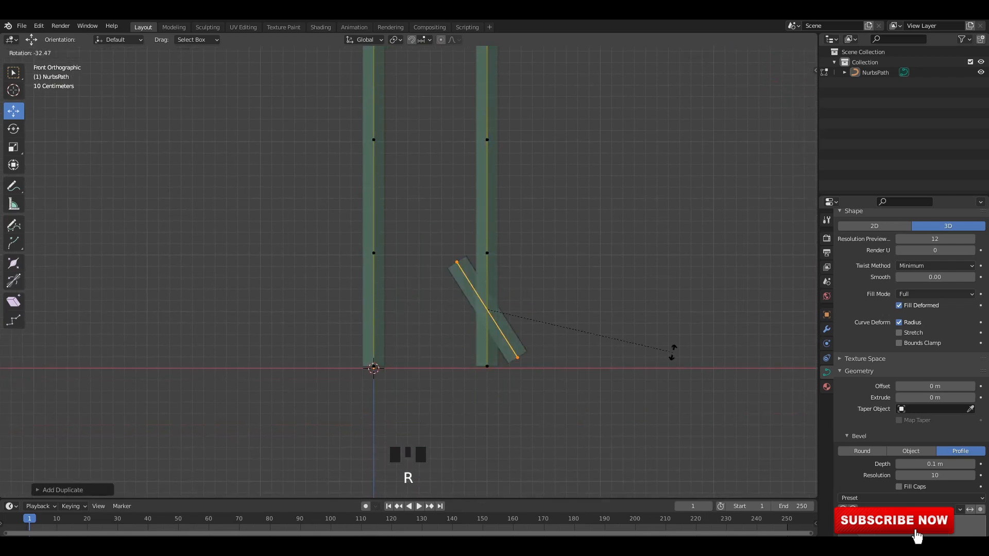
pyautogui.click(673, 349)
pyautogui.scroll(2, 558, 298)
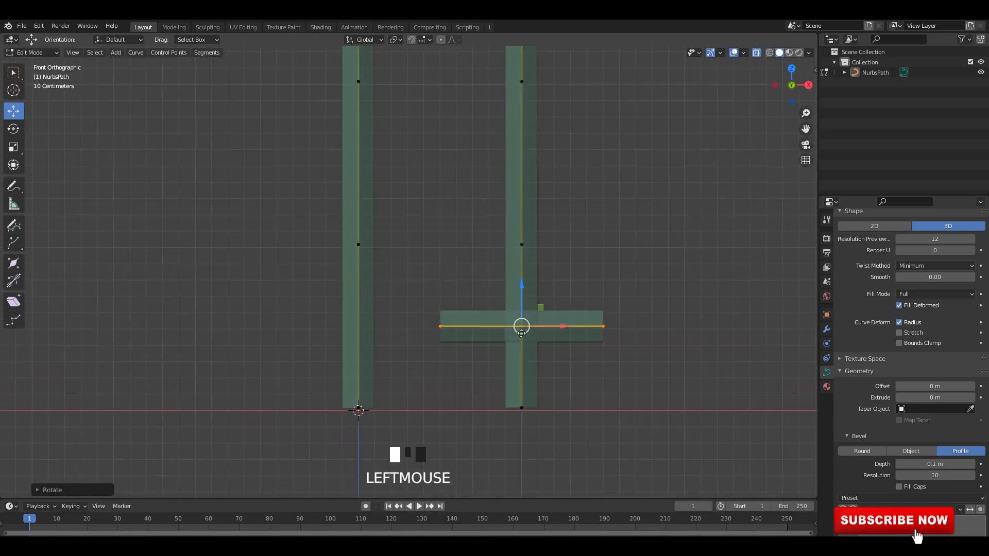
# Step: Move the horizontal crossbar between the two bars near their base and lower the bars' bottom end points slightly
pyautogui.moveTo(522, 332); pyautogui.dragTo(446, 396)
pyautogui.moveTo(432, 360); pyautogui.dragTo(438, 316)
pyautogui.moveTo(604, 463); pyautogui.dragTo(312, 387)
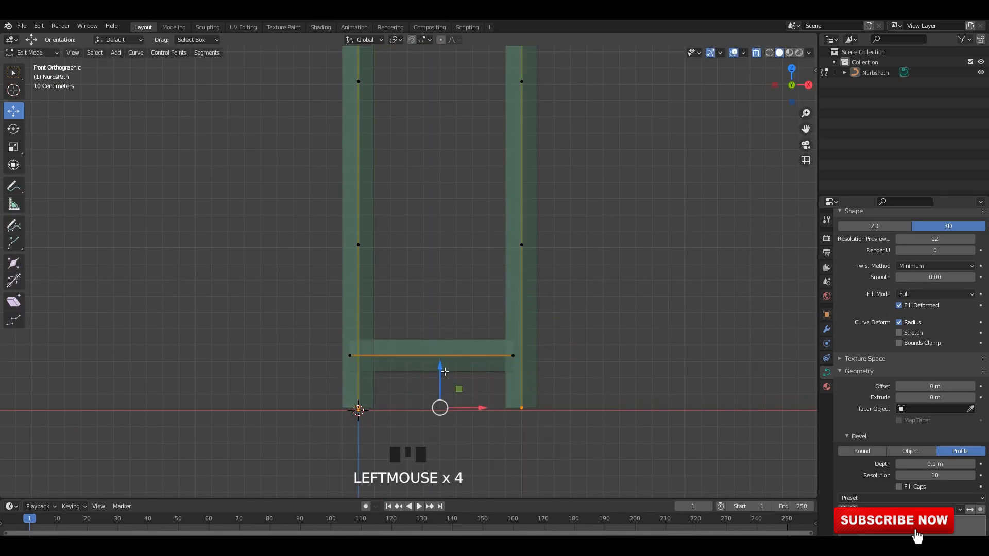
pyautogui.moveTo(445, 372); pyautogui.dragTo(445, 375)
# Step: Lower the crossbar to just above the ground line and lengthen it along X so it extends past both bars
pyautogui.moveTo(261, 298); pyautogui.dragTo(635, 396)
pyautogui.moveTo(432, 337); pyautogui.dragTo(435, 375)
pyautogui.press('s')
pyautogui.rightClick(625, 410)
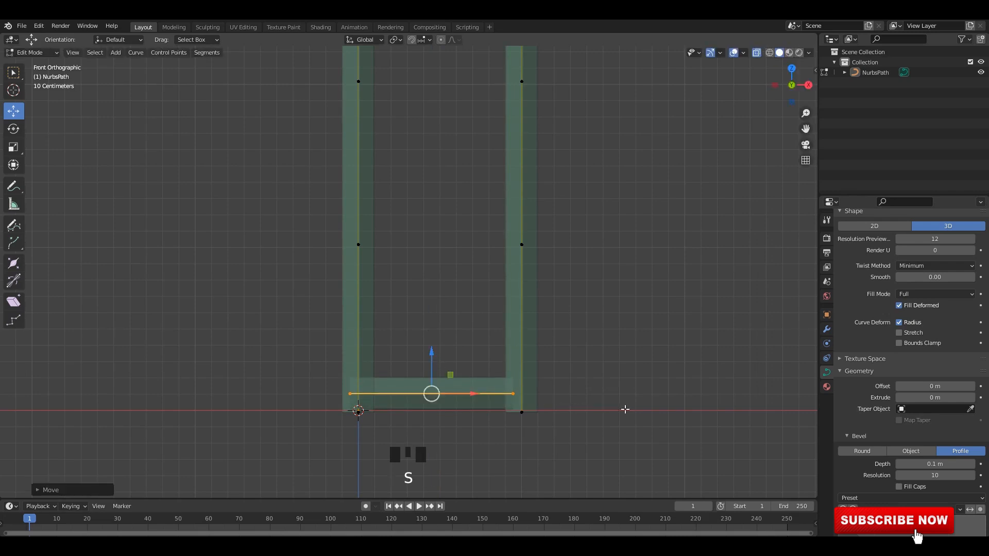
pyautogui.press('s')
pyautogui.press('x')
pyautogui.click(740, 417)
# Step: Shift the crossbar along X to centre it across the two bars and extend its right end point slightly outward
pyautogui.scroll(2, 548, 430)
pyautogui.keyDown('shift'); pyautogui.moveTo(487, 449); pyautogui.dragTo(487, 335, button='middle'); pyautogui.keyUp('shift')
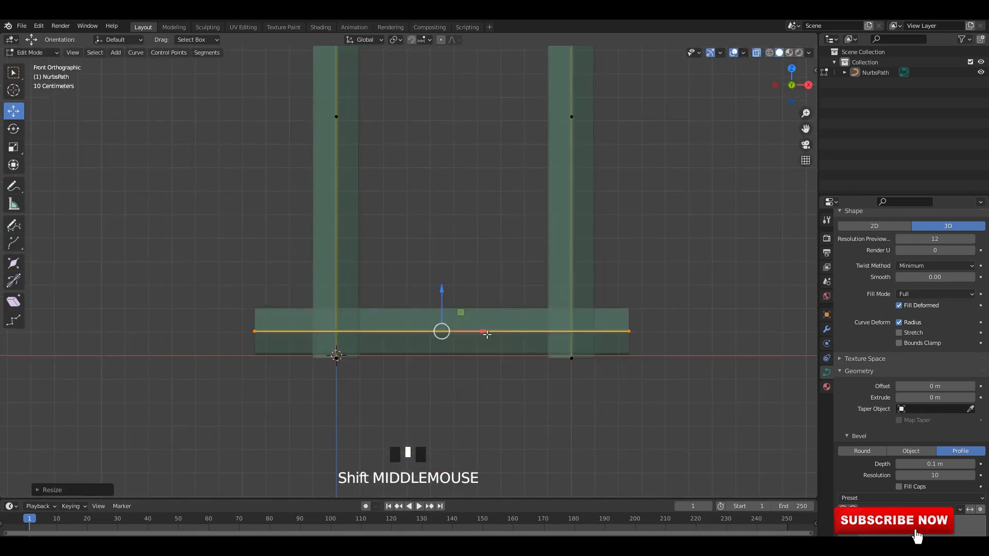
pyautogui.moveTo(477, 337); pyautogui.dragTo(481, 338)
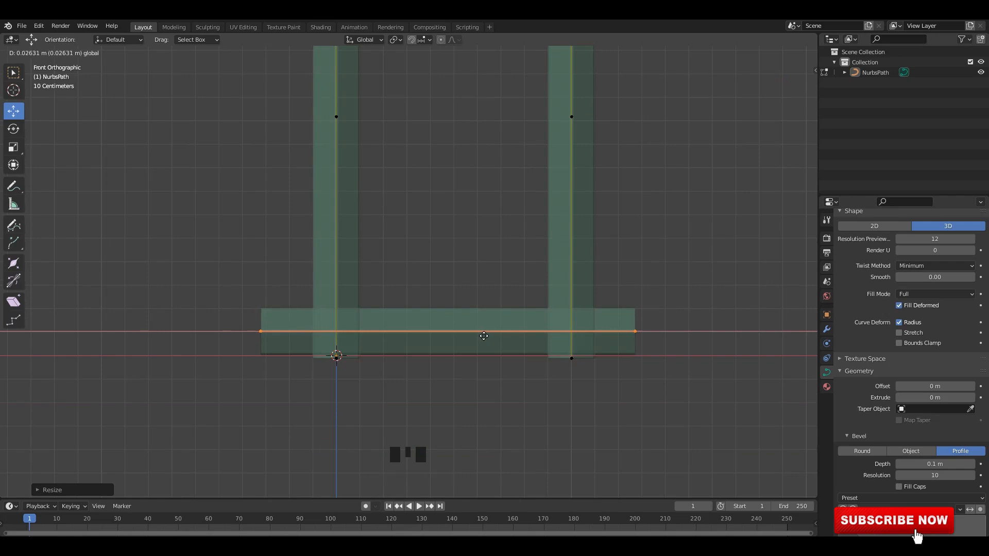
pyautogui.moveTo(491, 336)
pyautogui.mouseDown()
pyautogui.moveTo(526, 342)
pyautogui.moveTo(489, 348)
pyautogui.mouseUp()
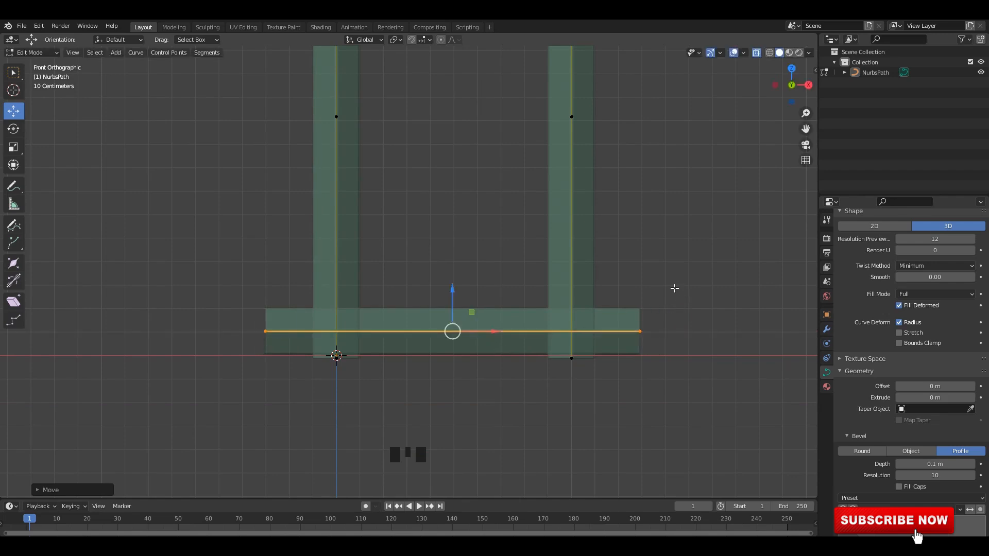
pyautogui.click(641, 332)
pyautogui.moveTo(640, 332); pyautogui.dragTo(674, 336)
pyautogui.scroll(-2, 550, 330)
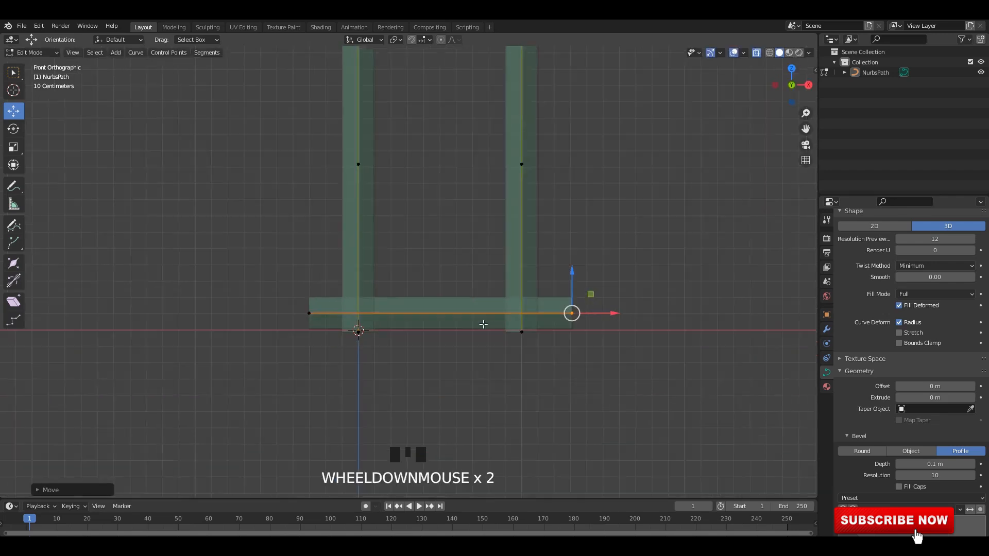
pyautogui.press('Tab')
pyautogui.moveTo(549, 329); pyautogui.dragTo(567, 314, button='middle')
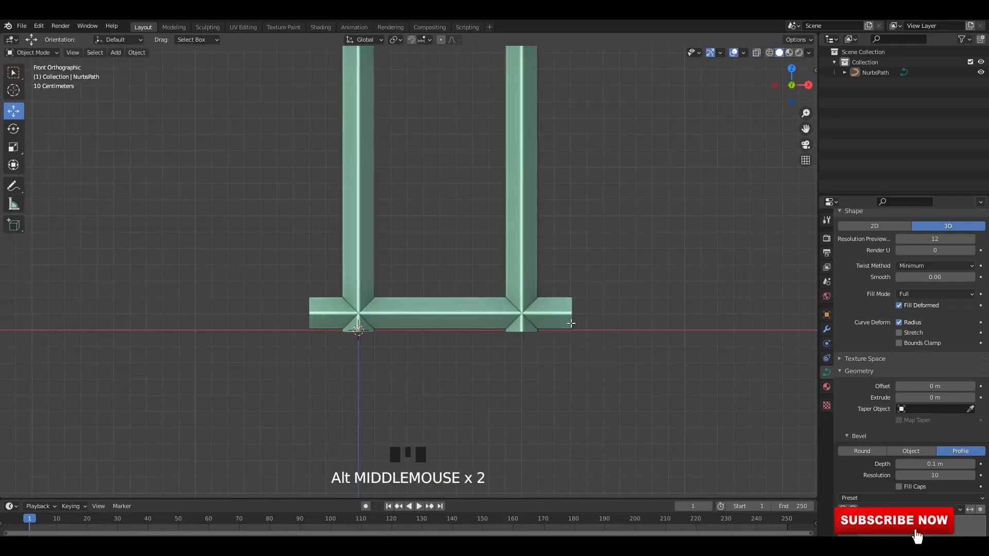
# Step: Duplicate the whole crossbar in Edit Mode and raise the copy about 0.91 m along Z to the bars' next control points
pyautogui.press('Tab')
pyautogui.click(570, 313)
pyautogui.press('l')
pyautogui.hotkey('alt', 'z')
pyautogui.keyDown('shift'); pyautogui.scroll(2, 458, 270); pyautogui.keyUp('shift')
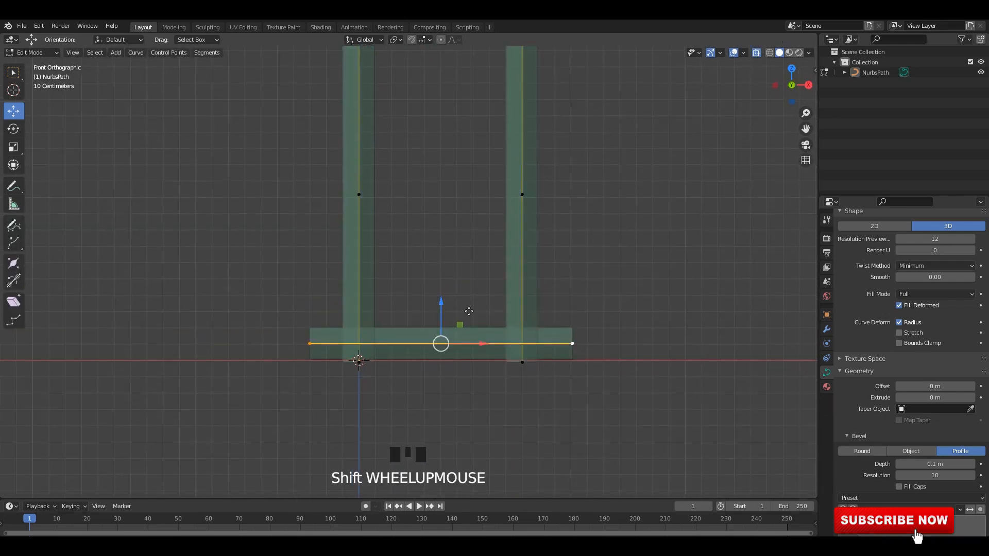
pyautogui.hotkey('shift', 'd')
pyautogui.click(446, 128)
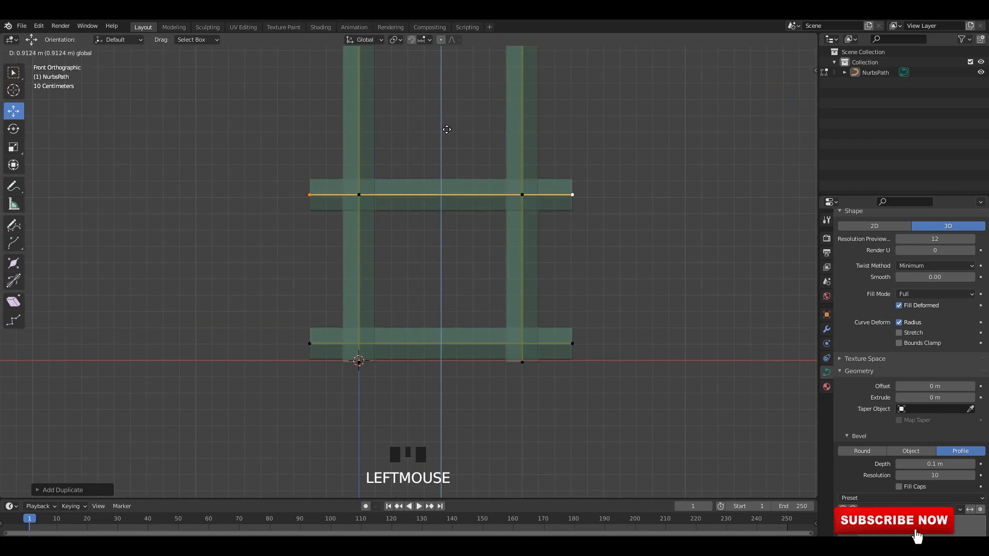
# Step: Add a Bezier circle to the curve and rotate it 90 degrees in the right view so it stands upright
pyautogui.moveTo(446, 130); pyautogui.dragTo(400, 203, button='middle')
pyautogui.hotkey('shift', 'a')
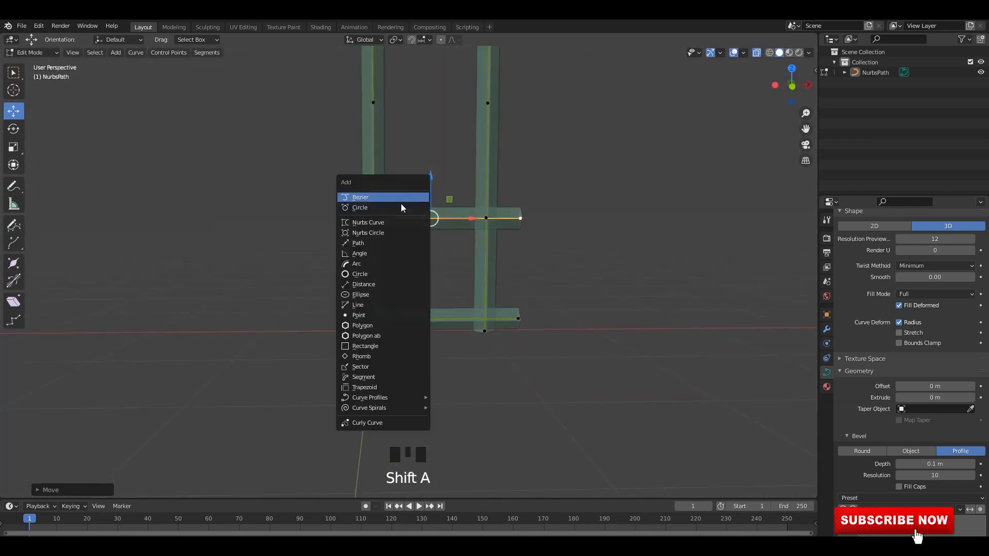
pyautogui.click(387, 209)
pyautogui.keyDown('alt'); pyautogui.moveTo(488, 248); pyautogui.dragTo(453, 271, button='middle'); pyautogui.keyUp('alt')
pyautogui.scroll(1, 453, 271)
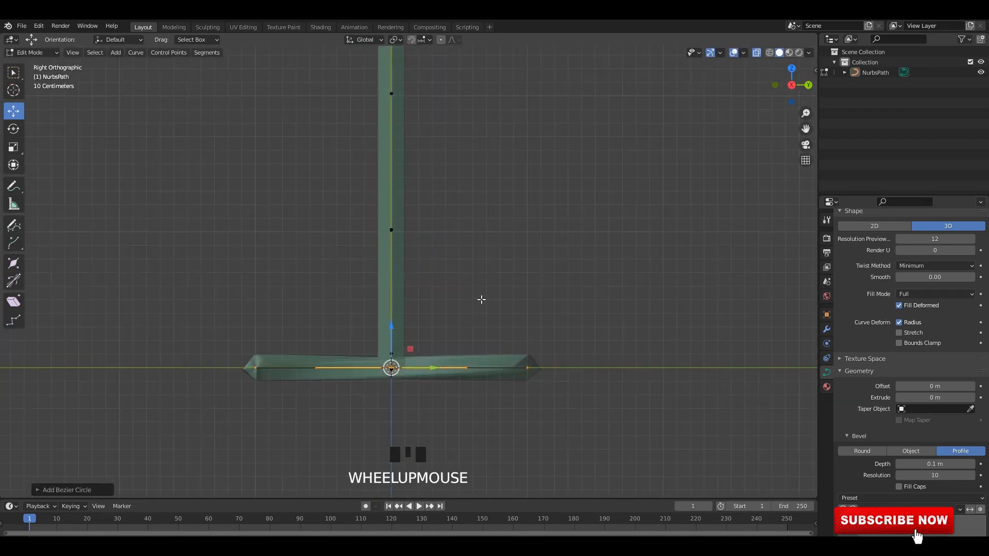
pyautogui.write('r90')
pyautogui.press('Return')
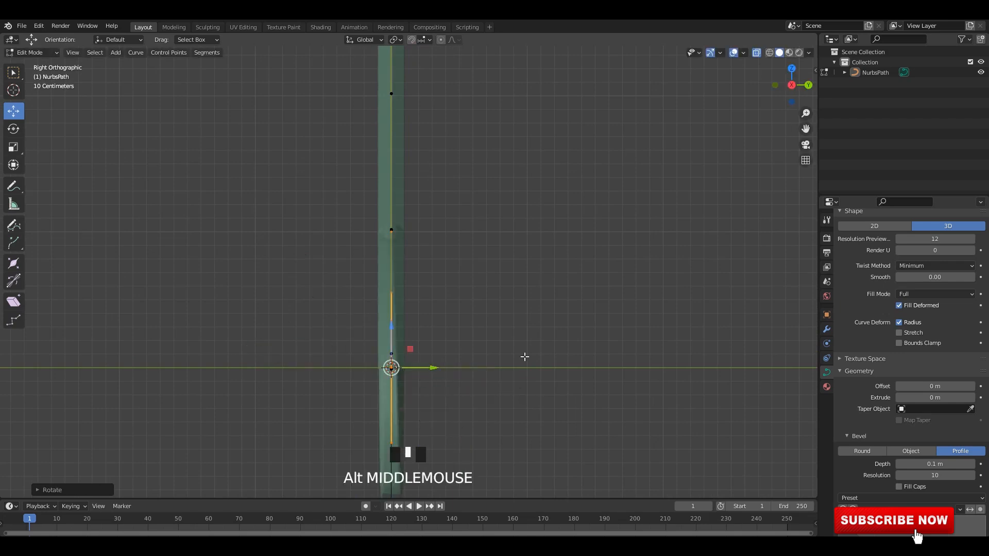
# Step: Scale the circle down in front view and move it up and along X into the opening between the two crossbars
pyautogui.keyDown('alt'); pyautogui.moveTo(524, 357); pyautogui.dragTo(495, 357, button='middle'); pyautogui.keyUp('alt')
pyautogui.press('s')
pyautogui.click(390, 358)
pyautogui.moveTo(367, 339); pyautogui.dragTo(367, 275)
pyautogui.moveTo(400, 304); pyautogui.dragTo(456, 304)
# Step: Scale the circle down further by about 0.84 to fit between the bars and crossbars
pyautogui.scroll(4, 608, 341)
pyautogui.press('s')
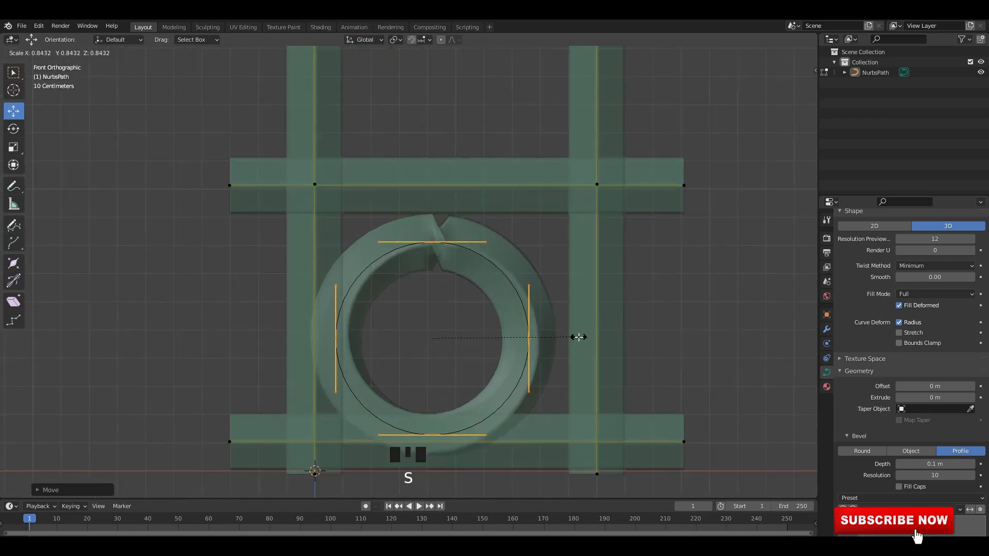
pyautogui.click(531, 335)
pyautogui.keyDown('alt'); pyautogui.moveTo(530, 336); pyautogui.dragTo(507, 319, button='middle'); pyautogui.keyUp('alt')
pyautogui.press('r')
pyautogui.rightClick(335, 340)
# Step: Apply the fence curve's transforms in Object Mode and return to Edit Mode
pyautogui.press('Tab')
pyautogui.hotkey('ctrl', 'a')
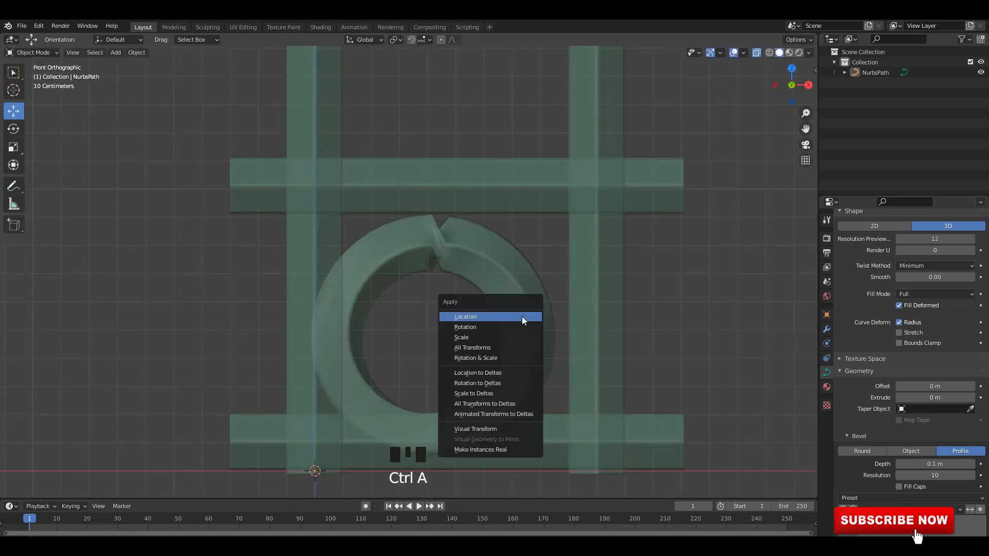
pyautogui.click(502, 346)
pyautogui.press('Tab')
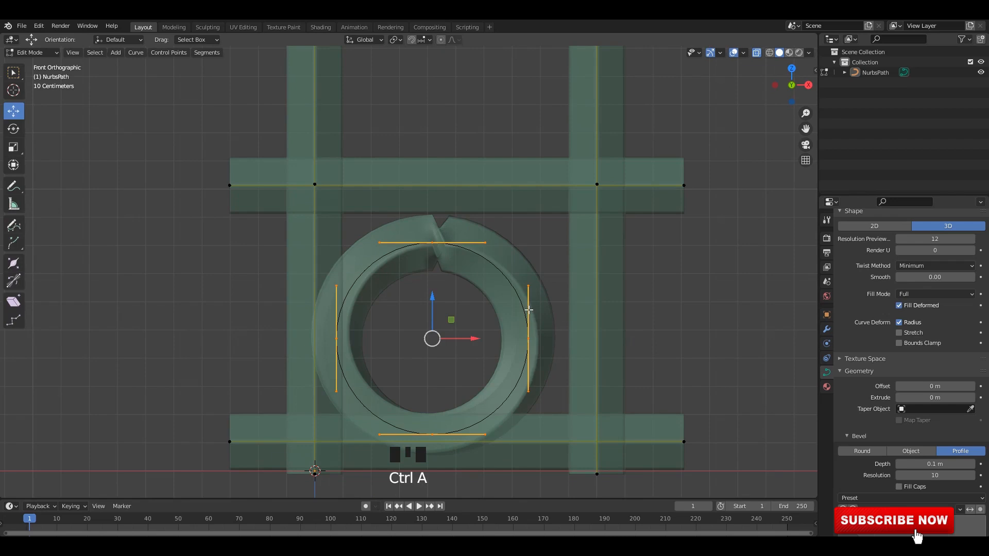
pyautogui.click(528, 308)
pyautogui.press('Tab')
pyautogui.hotkey('ctrl', 'a')
pyautogui.click(526, 304)
pyautogui.press('Tab')
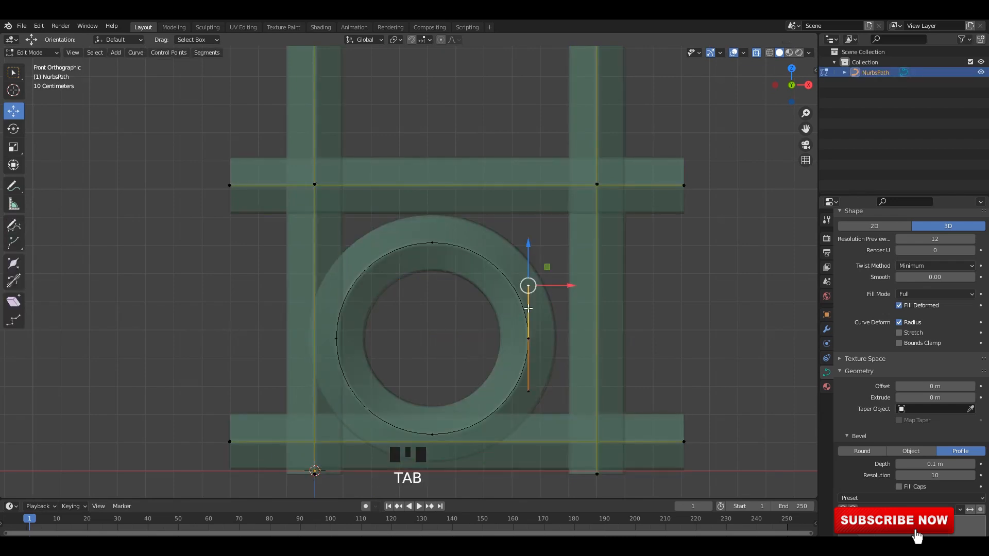
# Step: Select the whole ring and move it along X and Z to centre it in the square opening
pyautogui.click(528, 338)
pyautogui.press('l')
pyautogui.moveTo(481, 339); pyautogui.dragTo(503, 339)
pyautogui.hotkey('alt', 'z')
pyautogui.moveTo(457, 301); pyautogui.dragTo(460, 275)
pyautogui.hotkey('alt', 'z')
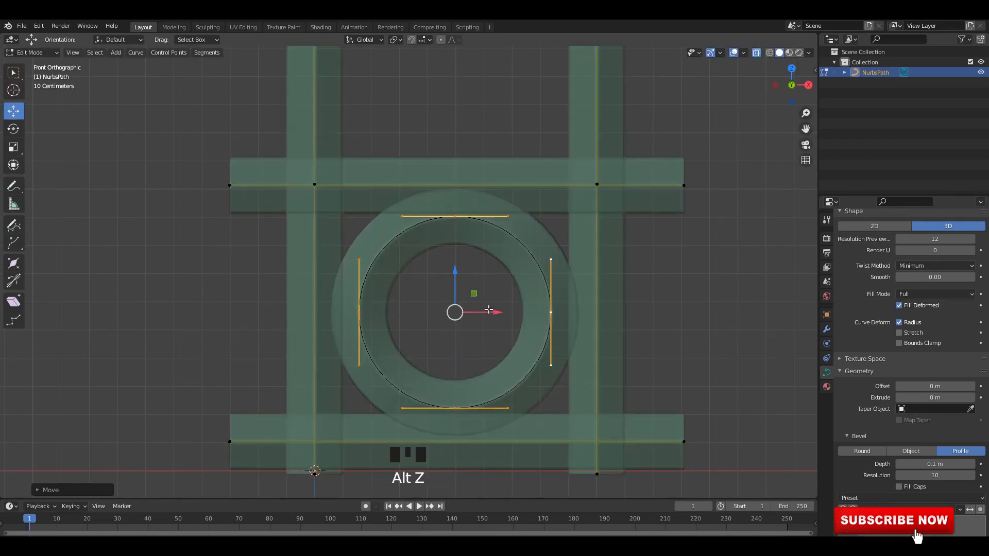
pyautogui.moveTo(494, 312); pyautogui.dragTo(489, 315)
pyautogui.hotkey('alt', 'z')
pyautogui.keyDown('shift'); pyautogui.moveTo(500, 320); pyautogui.dragTo(494, 314, button='middle'); pyautogui.keyUp('shift')
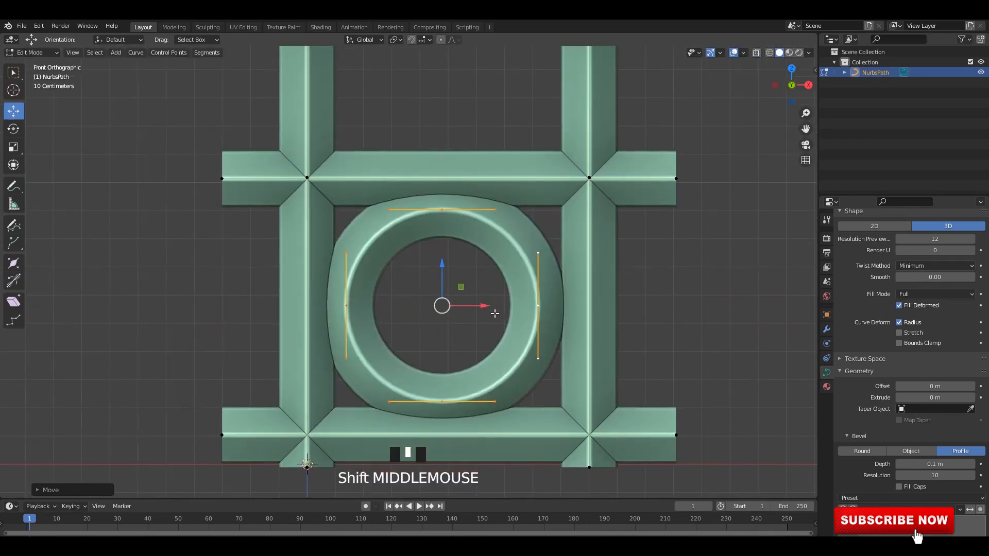
# Step: Nudge the ring slightly along X to even its gaps to the two bars and return to Object Mode
pyautogui.press('Tab')
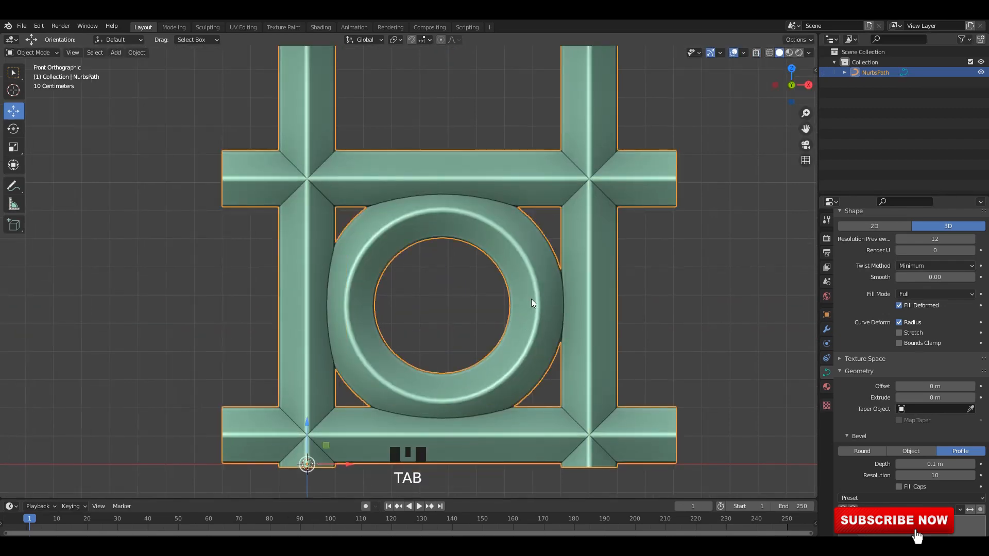
pyautogui.press('Tab')
pyautogui.click(661, 271)
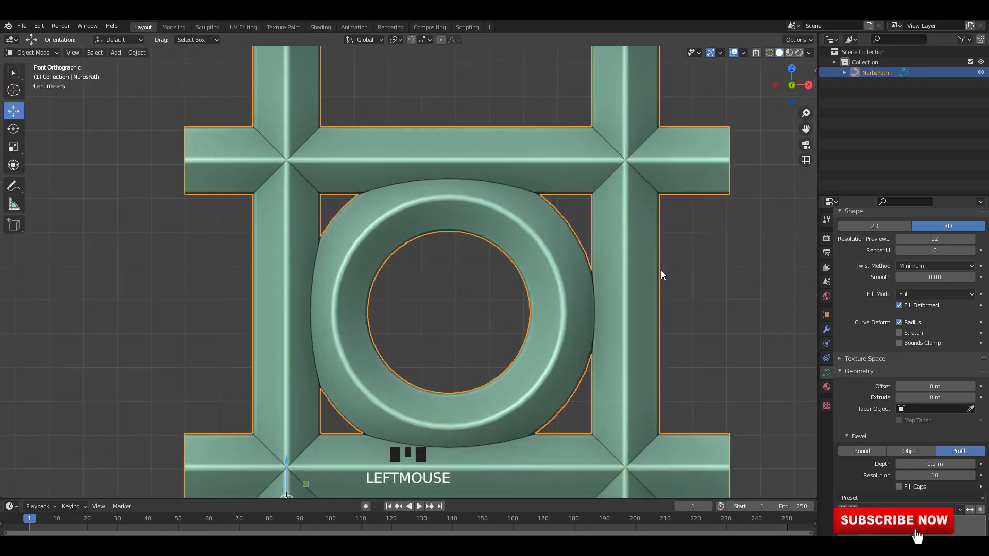
pyautogui.scroll(-4, 495, 315)
pyautogui.scroll(4, 495, 315)
pyautogui.moveTo(496, 315); pyautogui.dragTo(499, 312)
pyautogui.press('Tab')
# Step: Save the file with the pair of bars, two crossbars and ring
pyautogui.scroll(-4, 685, 274)
pyautogui.keyDown('shift'); pyautogui.scroll(3, 675, 276); pyautogui.keyUp('shift')
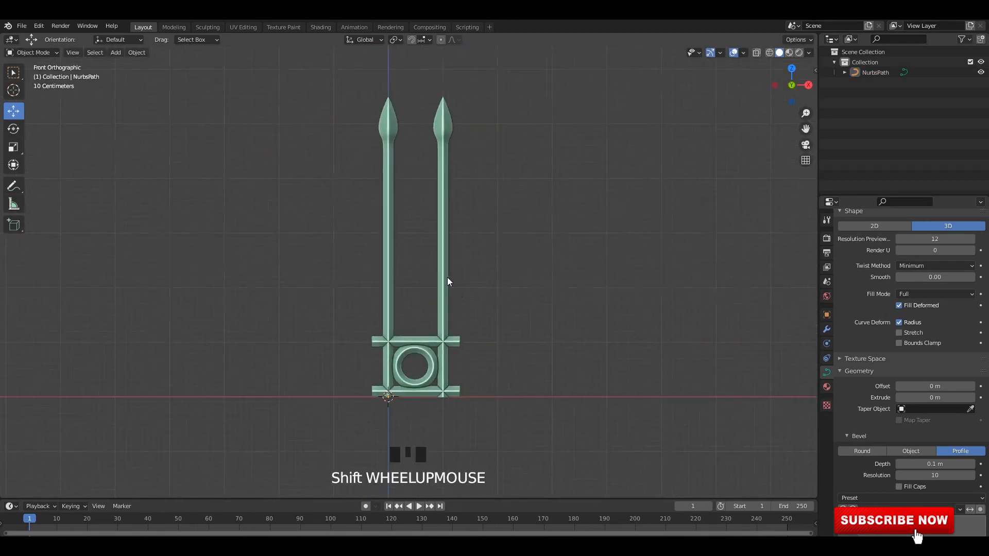
pyautogui.hotkey('ctrl', 's')
pyautogui.moveTo(447, 277); pyautogui.dragTo(508, 320, button='middle')
pyautogui.hotkey('ctrl', 's')
# Step: Duplicate the crossbar above the ring twice and raise the copies to the bars' two control points below the spearheads
pyautogui.press('Tab')
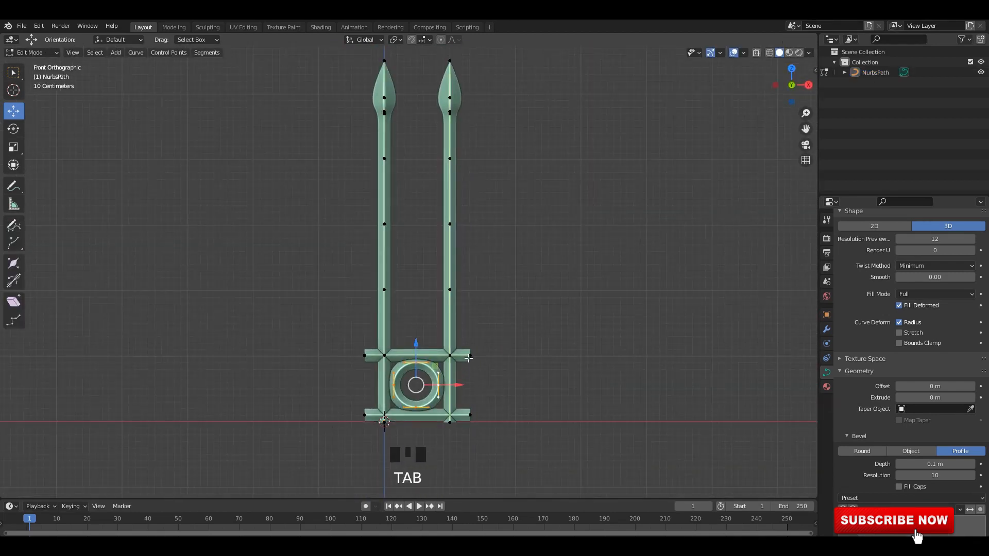
pyautogui.hotkey('shift', 'd')
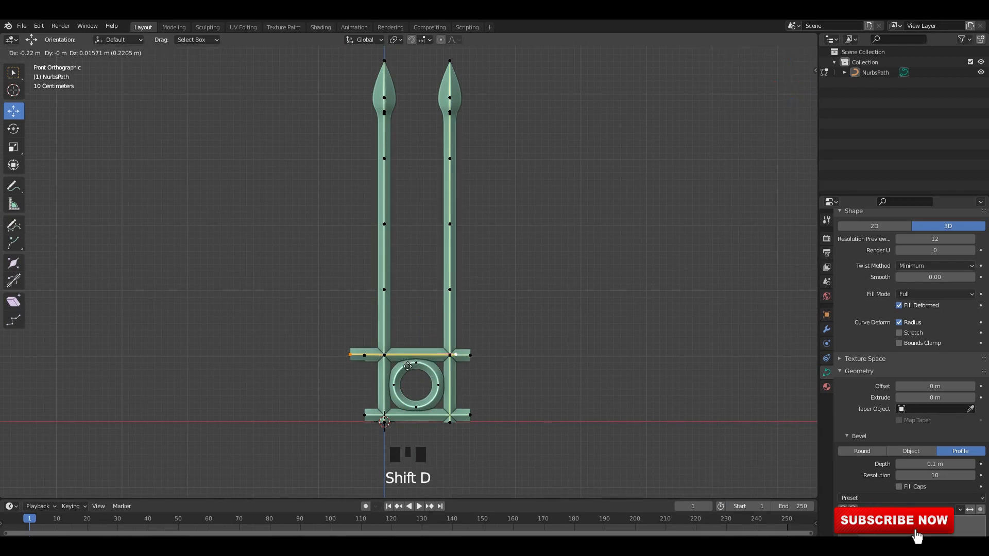
pyautogui.rightClick(440, 332)
pyautogui.moveTo(420, 325); pyautogui.dragTo(430, 185)
pyautogui.hotkey('shift', 'd')
pyautogui.rightClick(449, 216)
# Step: Return to Object Mode and save the file with the added upper crossbars
pyautogui.press('Tab')
pyautogui.click(494, 175)
pyautogui.moveTo(493, 175); pyautogui.dragTo(524, 192, button='middle')
pyautogui.keyDown('alt'); pyautogui.moveTo(525, 191); pyautogui.dragTo(507, 180, button='middle'); pyautogui.keyUp('alt')
pyautogui.hotkey('ctrl', 's')
# Step: Select the end points on both sides of all four crossbars and scale them slightly outward along X
pyautogui.click(458, 170)
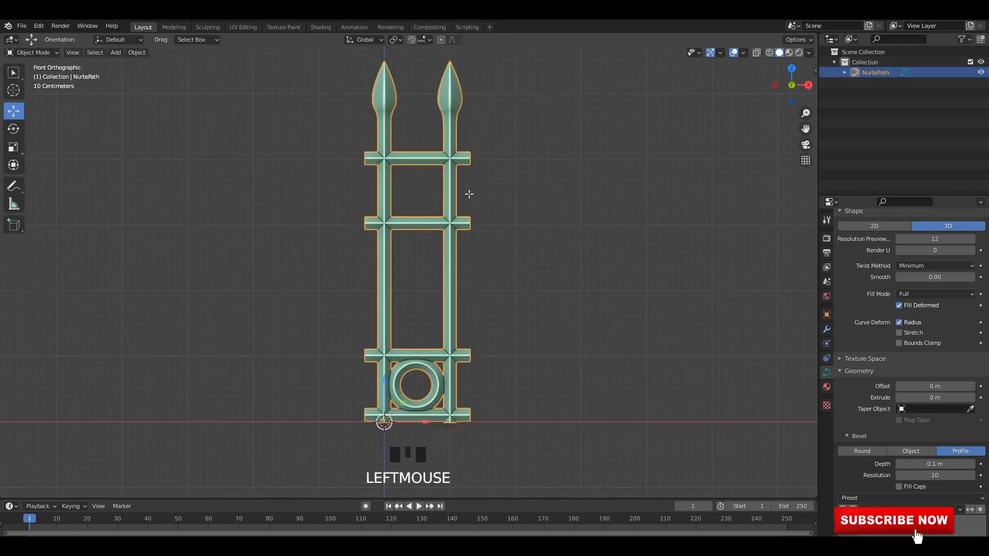
pyautogui.press('Tab')
pyautogui.moveTo(503, 115); pyautogui.dragTo(460, 444)
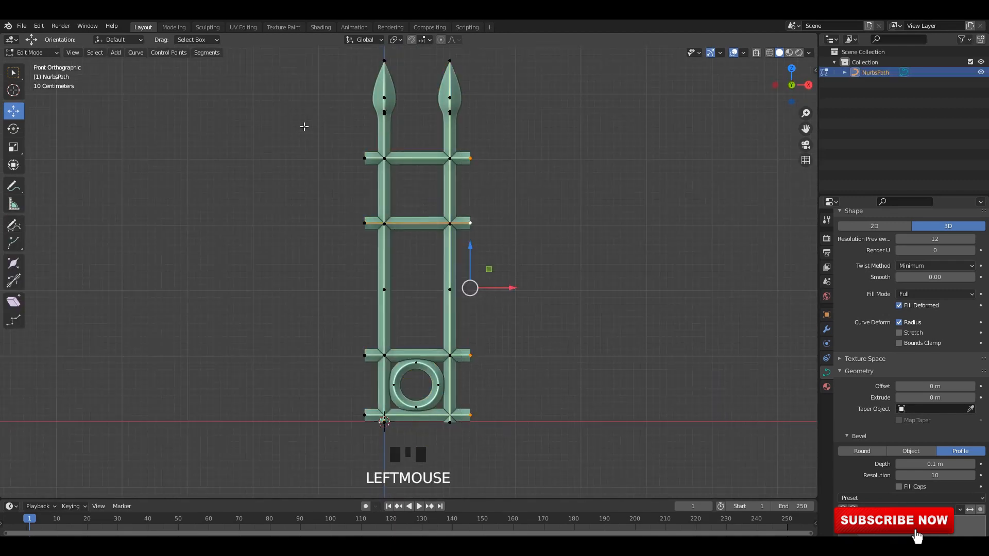
pyautogui.keyDown('shift'); pyautogui.moveTo(304, 126); pyautogui.dragTo(366, 436); pyautogui.keyUp('shift')
pyautogui.keyDown('shift'); pyautogui.moveTo(425, 383); pyautogui.dragTo(426, 382); pyautogui.keyUp('shift')
pyautogui.scroll(3, 425, 383)
pyautogui.keyDown('shift'); pyautogui.moveTo(521, 229); pyautogui.dragTo(522, 332, button='middle'); pyautogui.keyUp('shift')
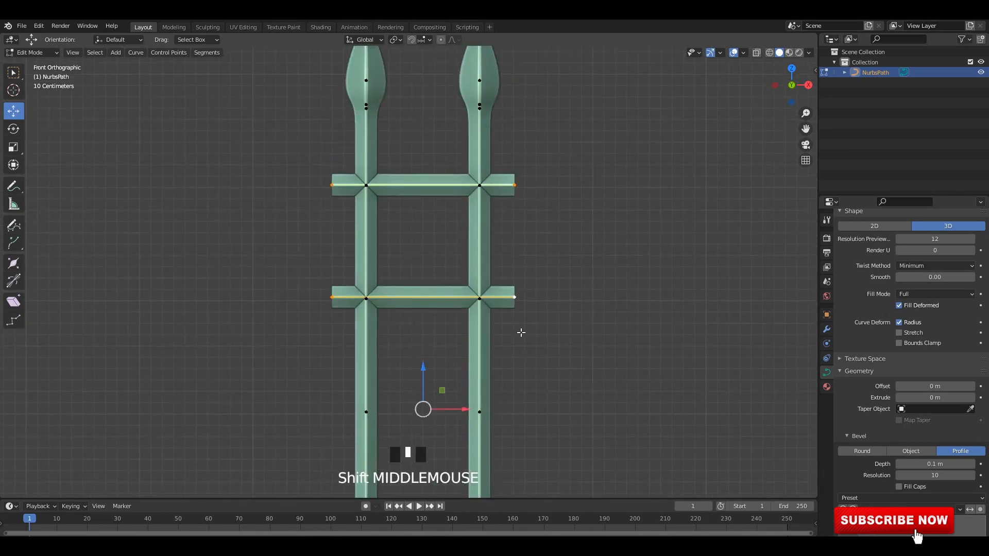
pyautogui.press('s')
pyautogui.click(536, 333)
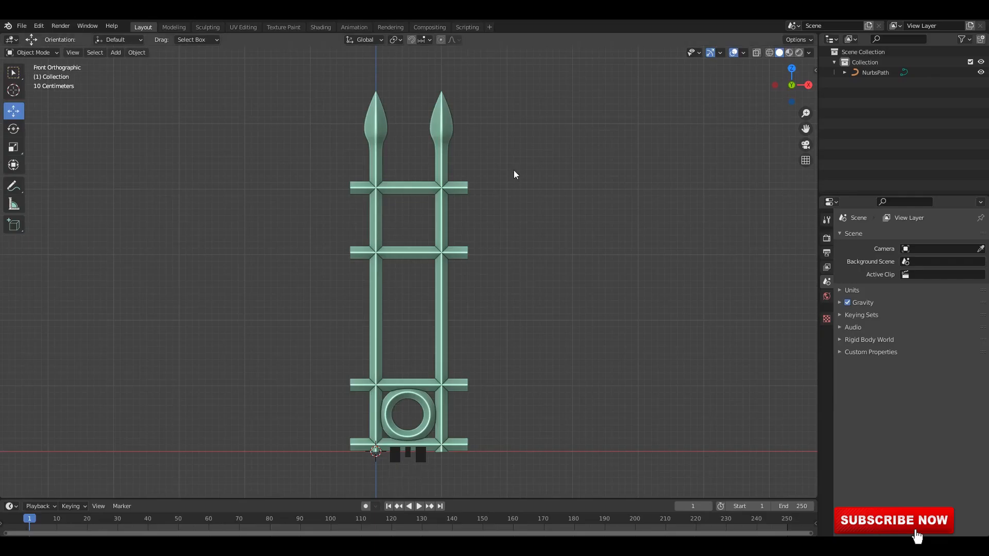
# Step: Duplicate the whole ring in Edit Mode and raise the copy about 2.98 m along Z between the two upper crossbars
pyautogui.click(451, 184)
pyautogui.press('Tab')
pyautogui.keyDown('shift'); pyautogui.moveTo(452, 185); pyautogui.dragTo(483, 73, button='middle'); pyautogui.keyUp('shift')
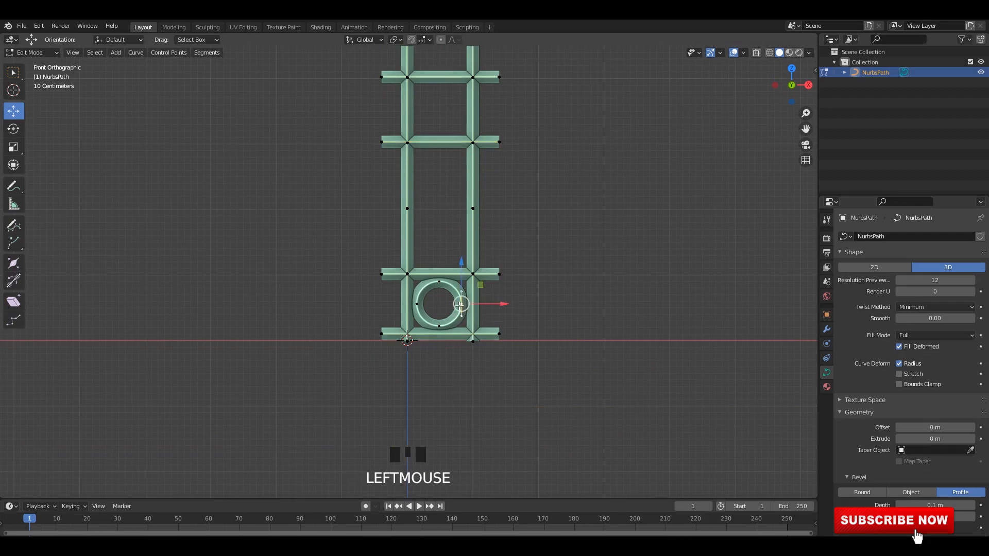
pyautogui.hotkey('shift', 'd')
pyautogui.keyDown('shift'); pyautogui.moveTo(457, 324); pyautogui.dragTo(454, 413, button='middle'); pyautogui.keyUp('shift')
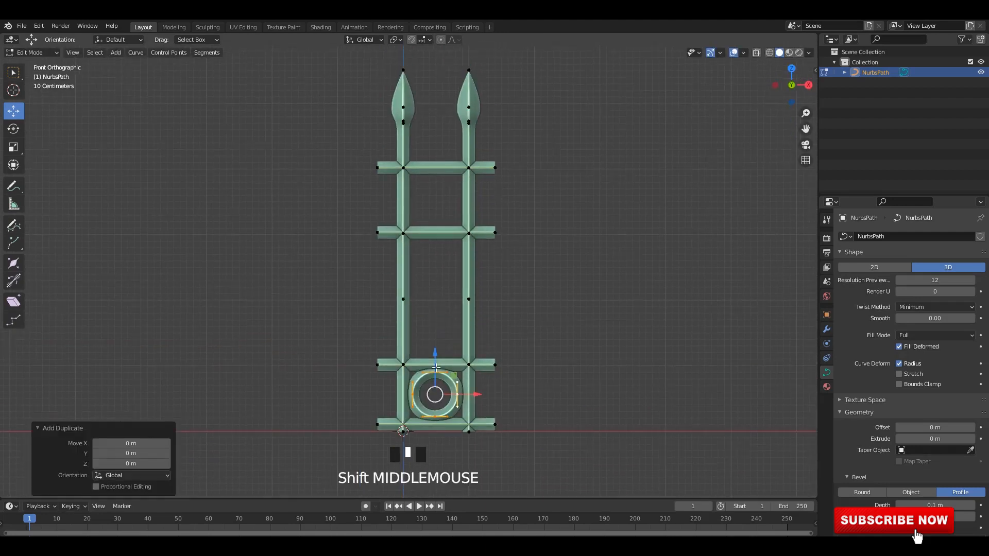
pyautogui.moveTo(453, 413); pyautogui.dragTo(452, 172)
# Step: Lower the duplicated ring by about 0.016 m along Z to centre it between the upper crossbars
pyautogui.press('`')
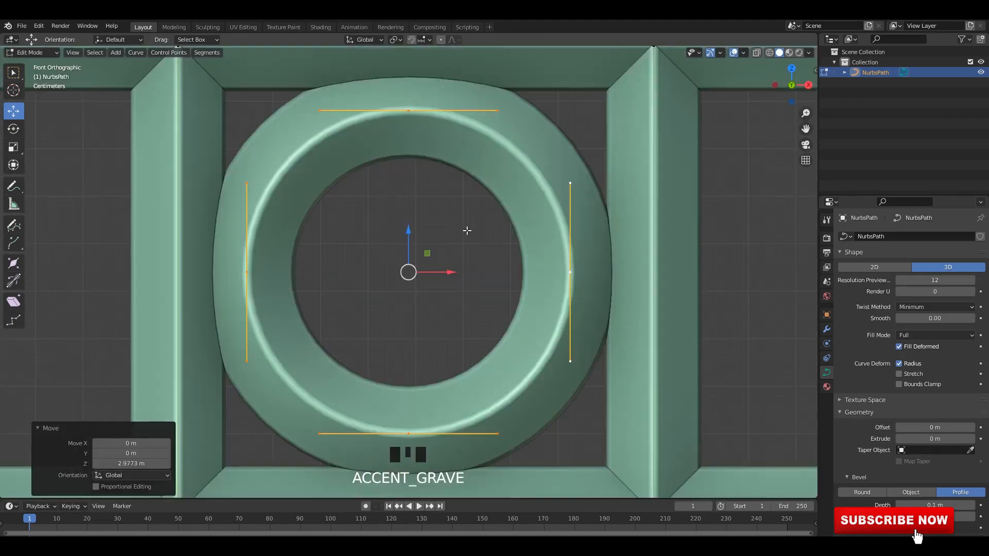
pyautogui.scroll(-2, 466, 228)
pyautogui.keyDown('shift'); pyautogui.moveTo(409, 219); pyautogui.dragTo(415, 213, button='middle'); pyautogui.keyUp('shift')
pyautogui.moveTo(416, 212); pyautogui.dragTo(416, 219)
pyautogui.scroll(-3, 457, 260)
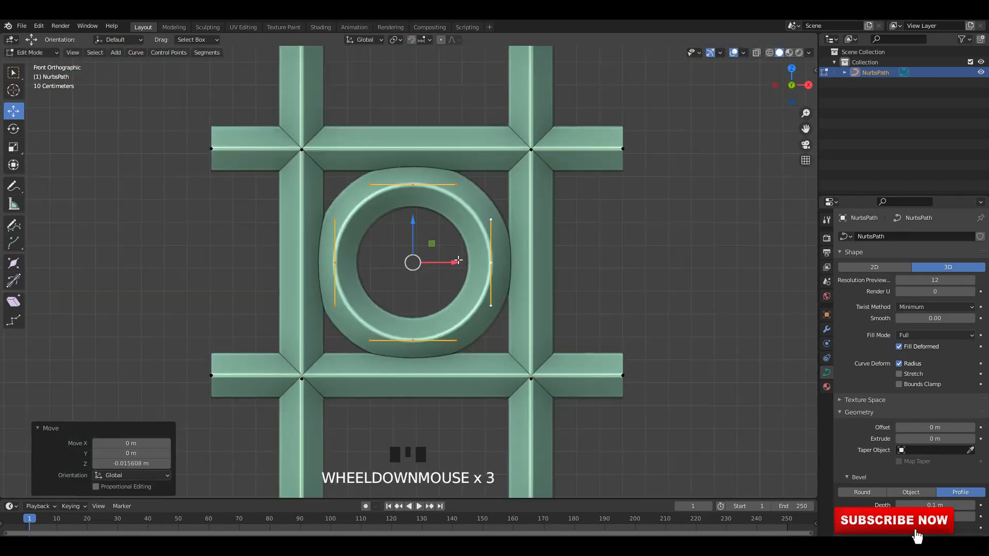
# Step: Duplicate the ring between the upper crossbars and raise the copy about 0.98 m along Z, above the top crossbar
pyautogui.keyDown('shift'); pyautogui.moveTo(436, 321); pyautogui.dragTo(498, 111, button='middle'); pyautogui.keyUp('shift')
pyautogui.press('l')
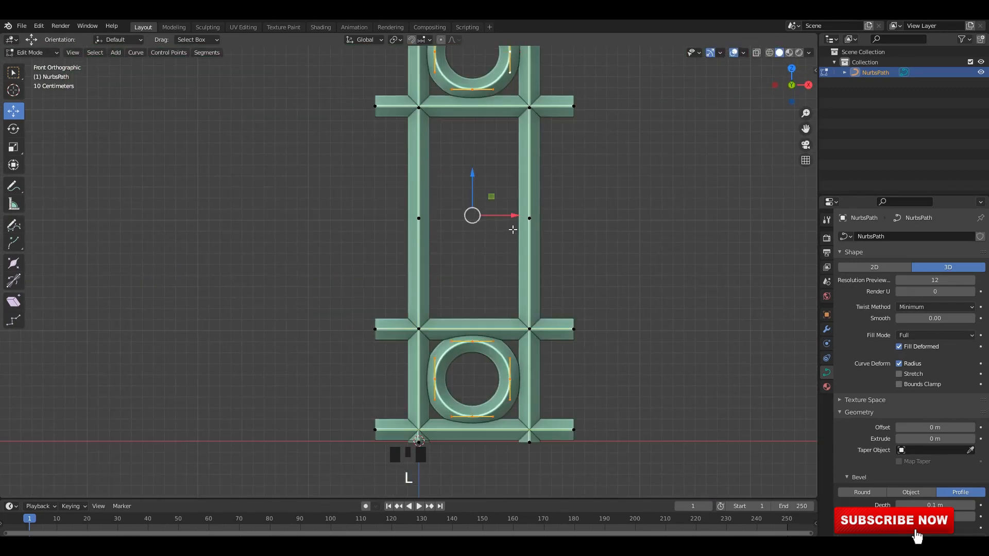
pyautogui.scroll(1, 509, 347)
pyautogui.keyDown('shift'); pyautogui.moveTo(512, 220); pyautogui.dragTo(511, 350, button='middle'); pyautogui.keyUp('shift')
pyautogui.scroll(1, 520, 375)
pyautogui.moveTo(521, 374); pyautogui.dragTo(524, 372)
pyautogui.keyDown('shift'); pyautogui.moveTo(486, 249); pyautogui.dragTo(495, 309, button='middle'); pyautogui.keyUp('shift')
pyautogui.hotkey('shift', 'd')
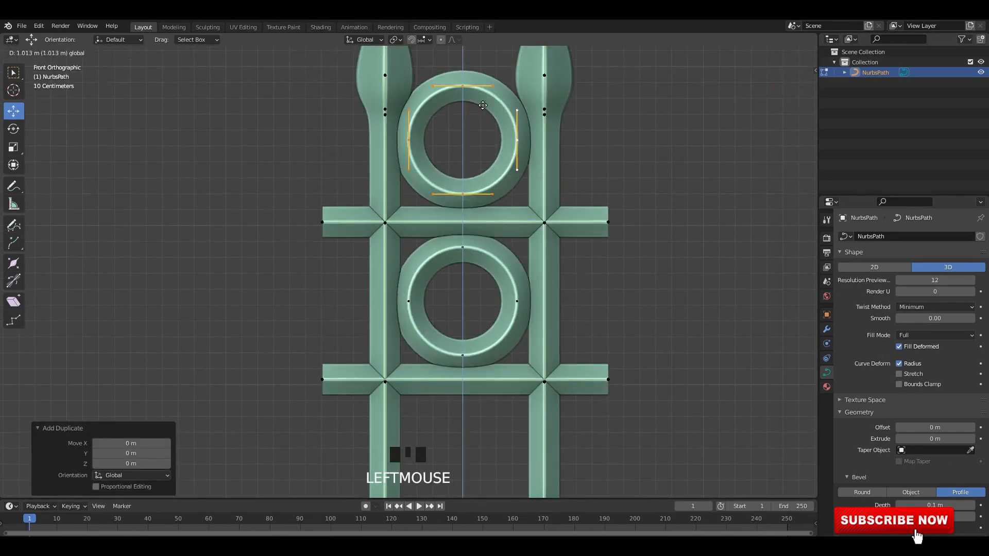
pyautogui.click(483, 105)
pyautogui.scroll(2, 498, 244)
# Step: Scale down the handles of the ring copy's top point to form a pointed tip and raise it about 0.1 m along Z
pyautogui.press('s')
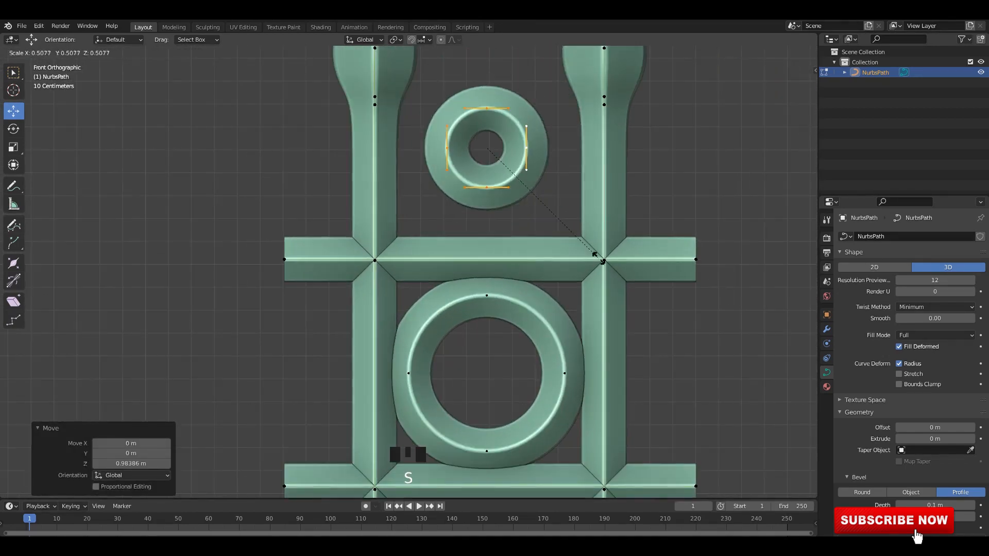
pyautogui.rightClick(593, 252)
pyautogui.keyDown('shift'); pyautogui.moveTo(567, 227); pyautogui.dragTo(563, 270, button='middle'); pyautogui.keyUp('shift')
pyautogui.click(483, 114)
pyautogui.press('s')
pyautogui.click(629, 189)
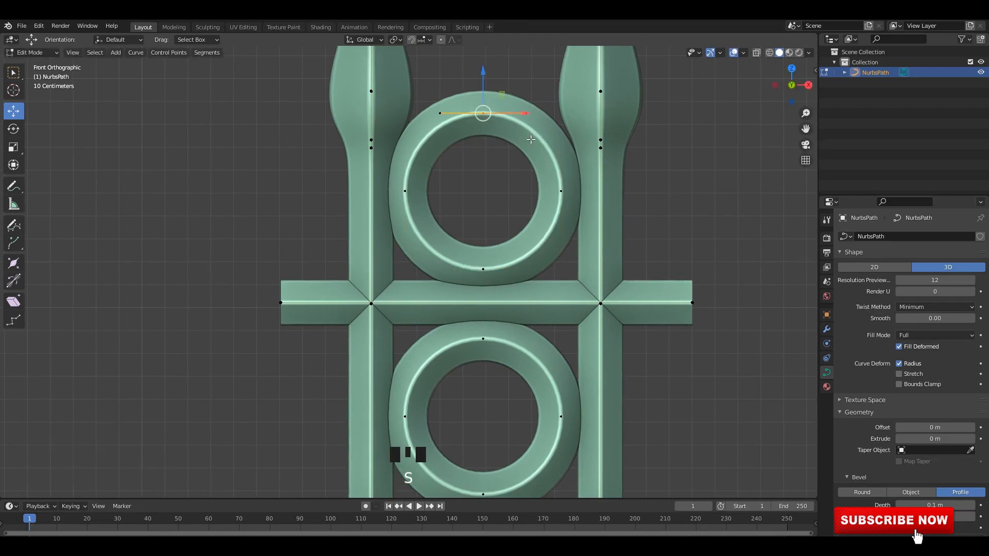
pyautogui.press('s')
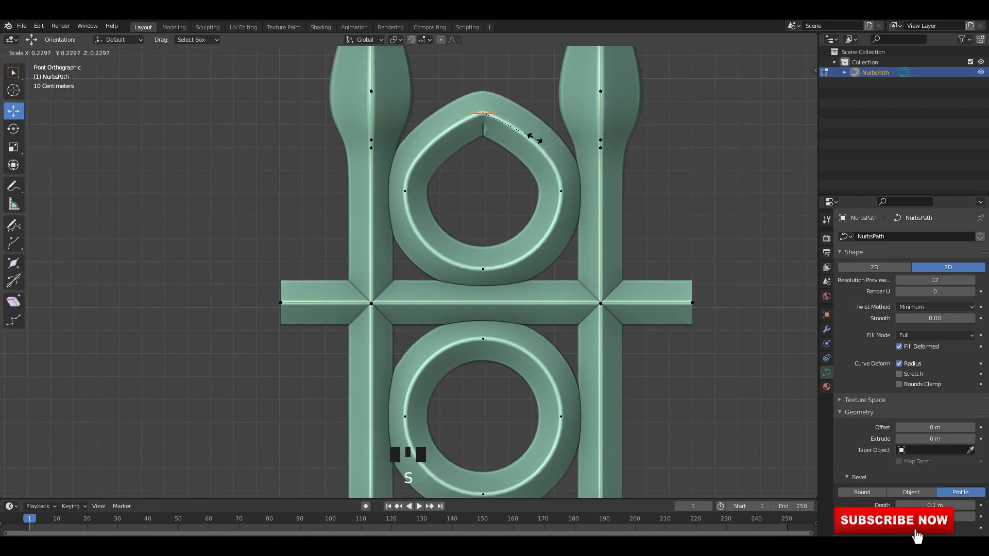
pyautogui.click(519, 133)
# Step: Shrink the curve radius to 0.433 at the teardrop's tip and 0.751 at its two side points
pyautogui.hotkey('alt', 's')
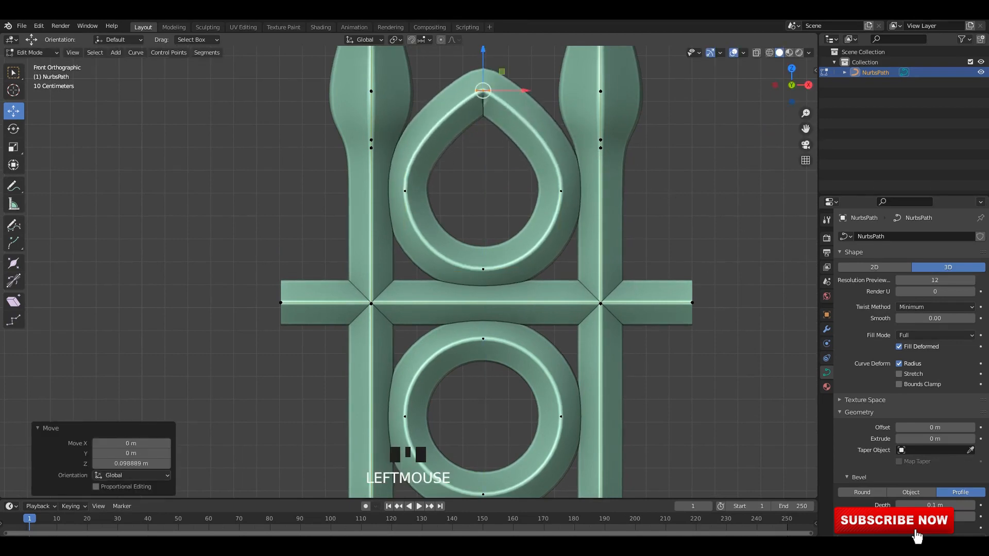
pyautogui.click(561, 184)
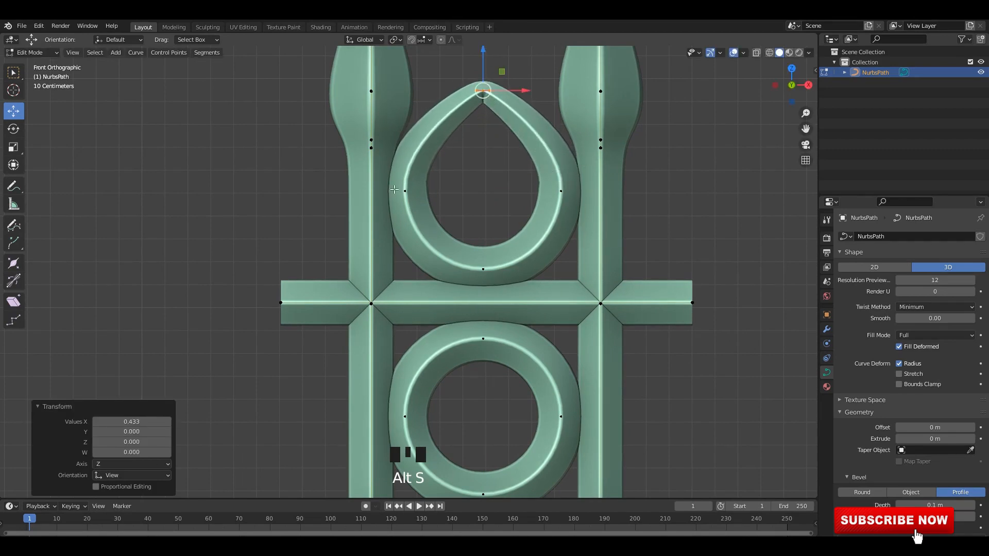
pyautogui.moveTo(597, 244); pyautogui.dragTo(596, 244)
pyautogui.hotkey('alt', 's')
pyautogui.click(670, 252)
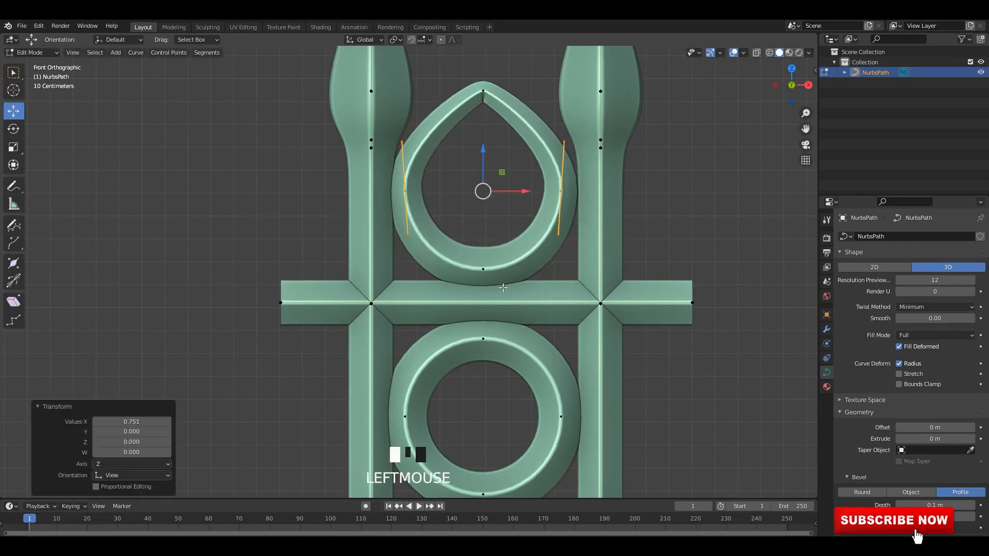
# Step: Strongly thicken the curve at the teardrop's bottom point and return to Object Mode
pyautogui.click(484, 269)
pyautogui.hotkey('alt', 's')
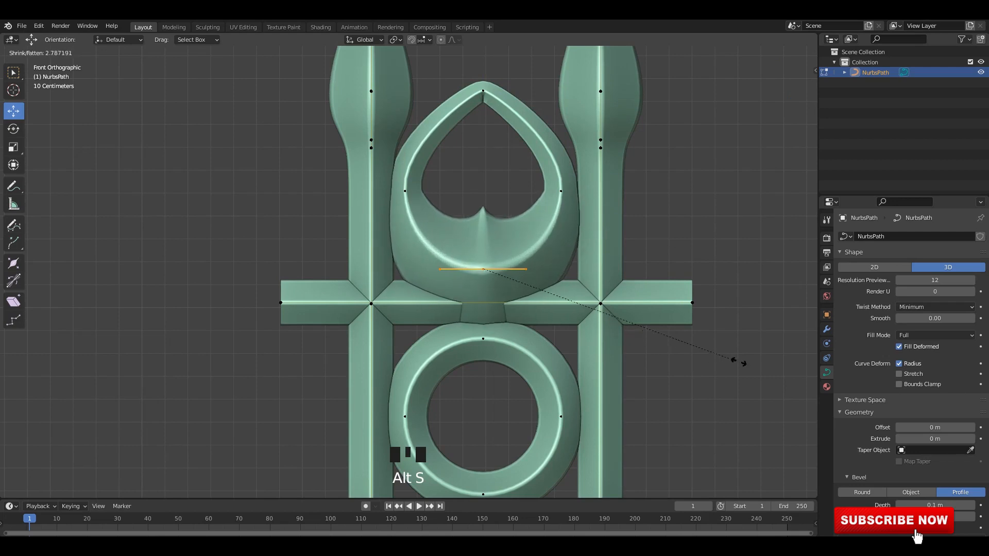
pyautogui.click(728, 357)
pyautogui.moveTo(493, 240); pyautogui.dragTo(538, 223)
pyautogui.click(538, 223)
pyautogui.press('Tab')
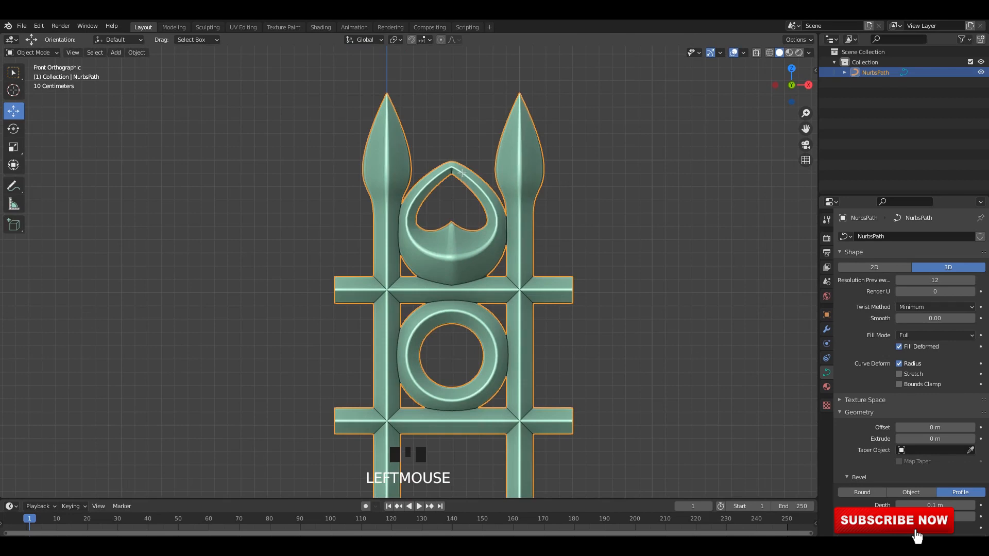
# Step: Thin the curve at the teardrop's tip further by a factor of 0.163 and try rotating the tip's handles
pyautogui.press('Tab')
pyautogui.scroll(3, 462, 173)
pyautogui.keyDown('shift'); pyautogui.moveTo(462, 173); pyautogui.dragTo(433, 284, button='middle'); pyautogui.keyUp('shift')
pyautogui.scroll(3, 433, 283)
pyautogui.moveTo(423, 140); pyautogui.dragTo(515, 187)
pyautogui.hotkey('alt', 's')
pyautogui.click(495, 175)
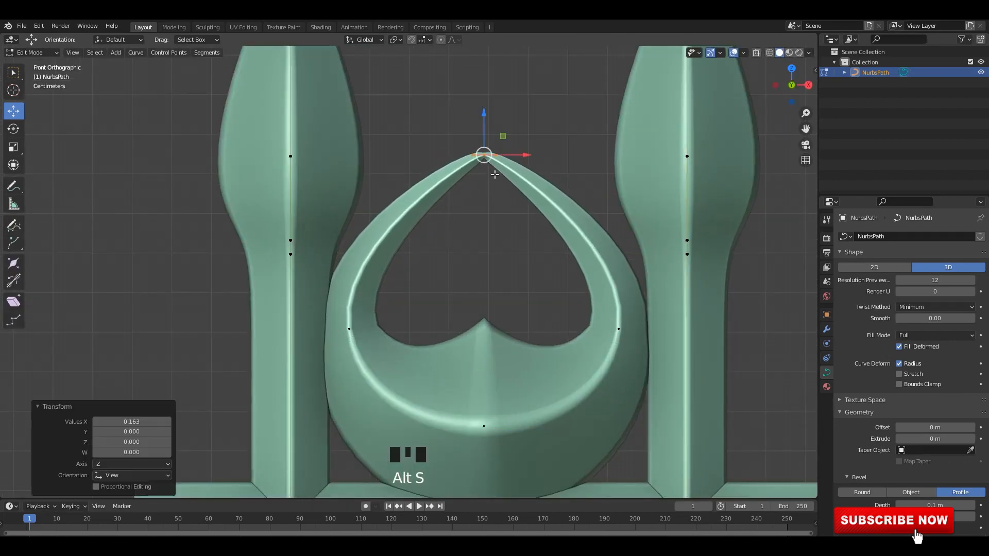
pyautogui.press('r')
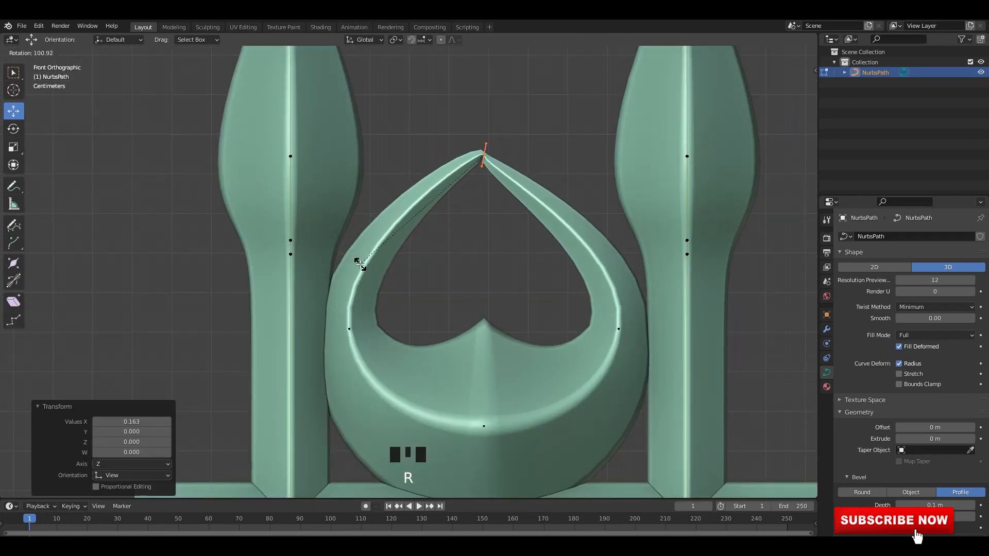
pyautogui.click(512, 265)
# Step: Delete the whole teardrop ornament between the spear tips in Edit Mode and return to Object Mode
pyautogui.press('Tab')
pyautogui.scroll(-7, 638, 289)
pyautogui.keyDown('shift'); pyautogui.moveTo(638, 289); pyautogui.dragTo(477, 231, button='middle'); pyautogui.keyUp('shift')
pyautogui.scroll(3, 477, 231)
pyautogui.press('Tab')
pyautogui.click(464, 213)
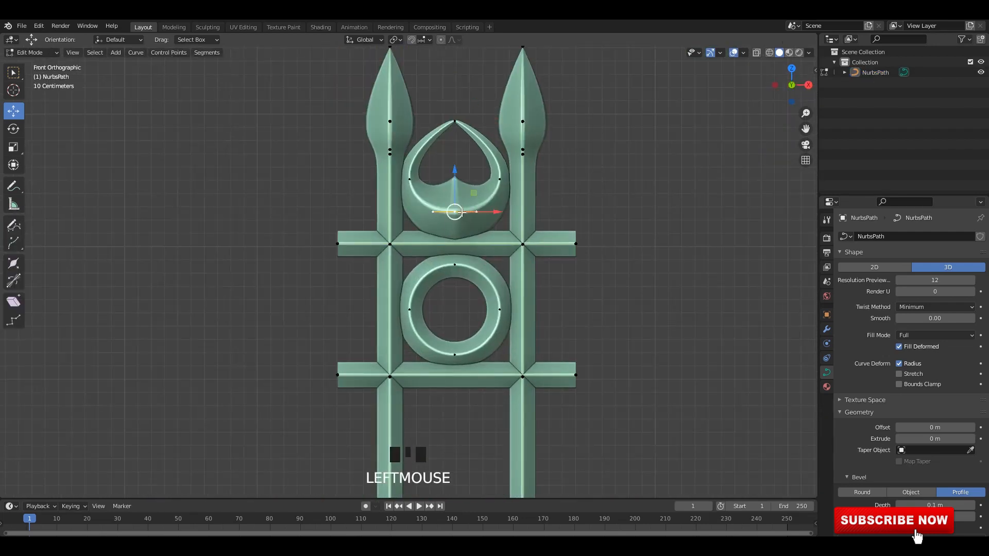
pyautogui.press('l')
pyautogui.press('x')
pyautogui.click(454, 211)
pyautogui.press('Tab')
pyautogui.scroll(-2, 594, 203)
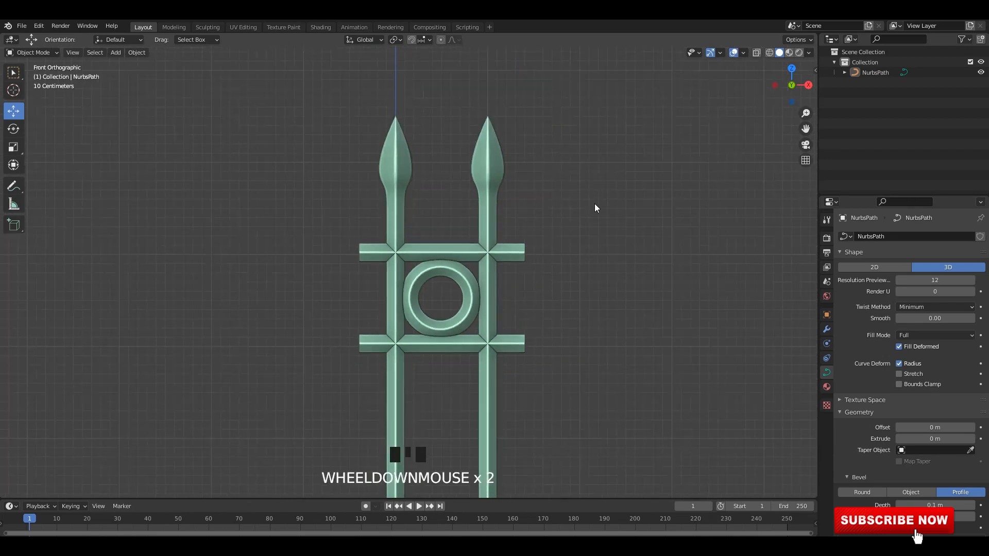
# Step: Duplicate the upper ring in place, scale the copy down into a concentric inner ring, and return to Object Mode
pyautogui.scroll(1, 556, 232)
pyautogui.press('Tab')
pyautogui.scroll(1, 515, 259)
pyautogui.press('a')
pyautogui.scroll(1, 526, 251)
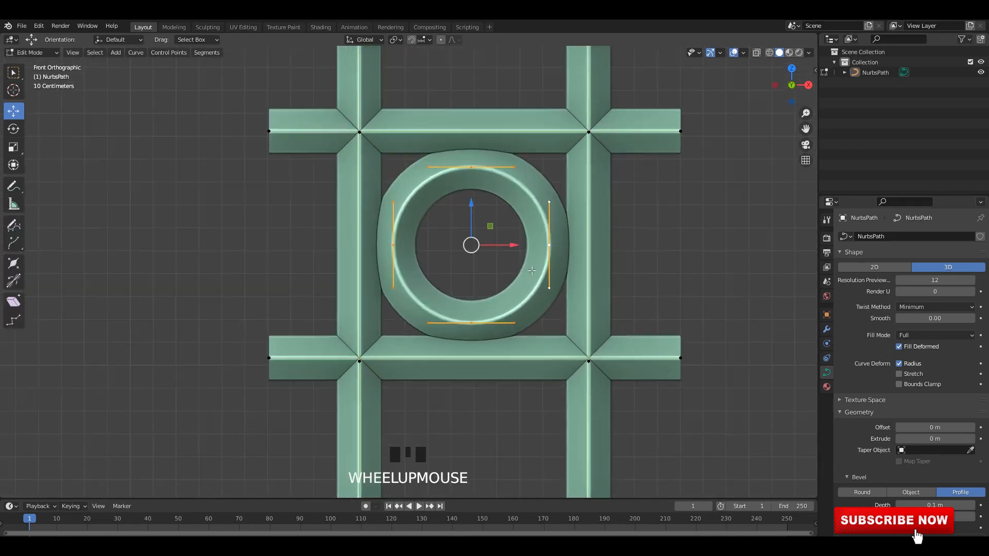
pyautogui.hotkey('shift', 'd')
pyautogui.rightClick(499, 230)
pyautogui.scroll(2, 500, 230)
pyautogui.press('s')
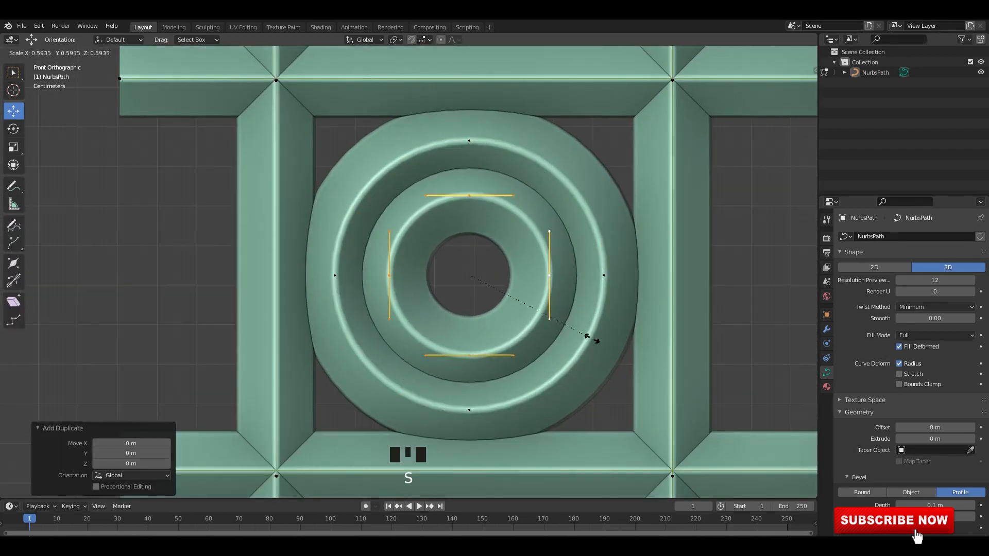
pyautogui.click(564, 318)
pyautogui.press('Tab')
pyautogui.click(629, 319)
# Step: Add a separate path curve at the world origin and save the file
pyautogui.scroll(-10, 626, 312)
pyautogui.keyDown('shift'); pyautogui.moveTo(594, 276); pyautogui.dragTo(590, 211, button='middle'); pyautogui.keyUp('shift')
pyautogui.click(577, 222)
pyautogui.moveTo(546, 250); pyautogui.dragTo(526, 261, button='middle')
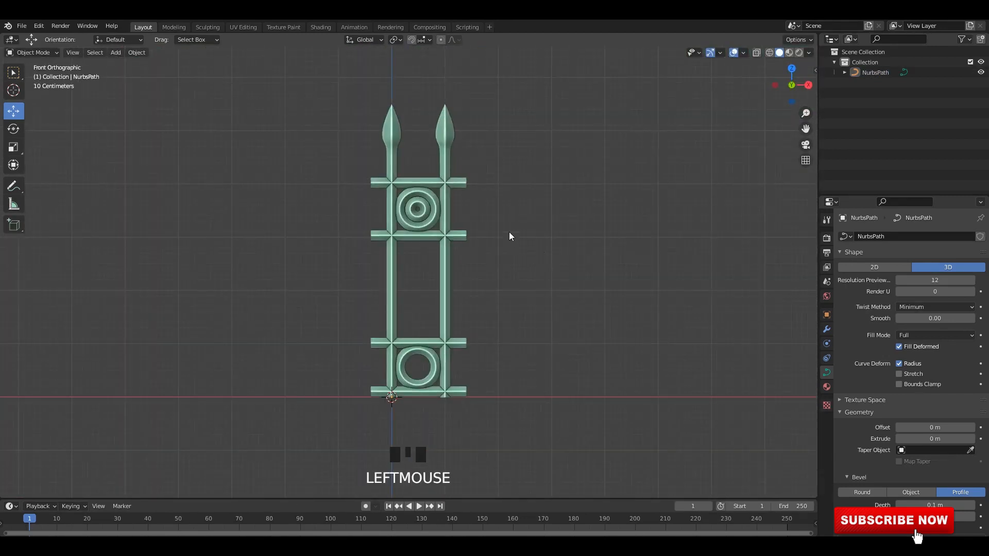
pyautogui.scroll(3, 578, 318)
pyautogui.keyDown('shift'); pyautogui.moveTo(562, 301); pyautogui.dragTo(589, 228, button='middle'); pyautogui.keyUp('shift')
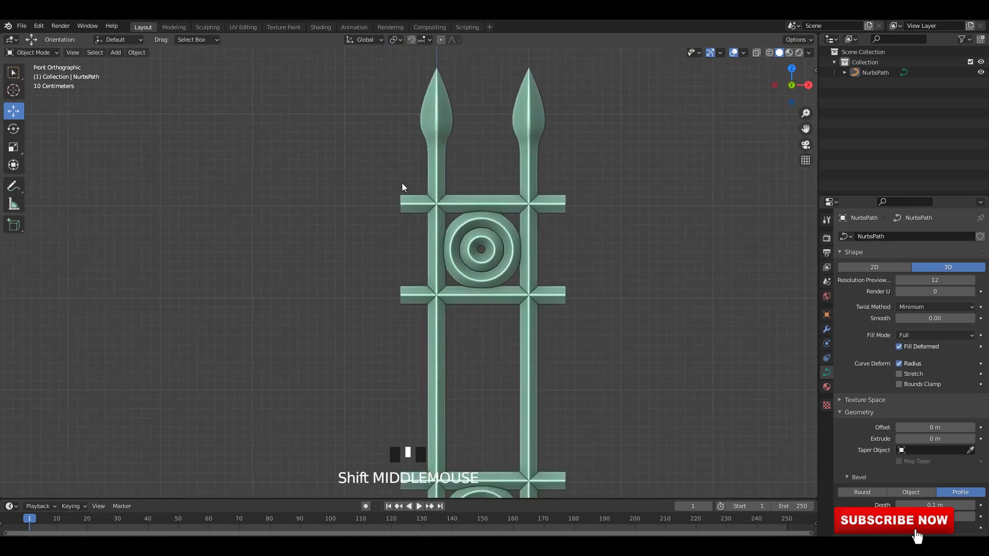
pyautogui.hotkey('shift', 'a')
pyautogui.moveTo(285, 181)
pyautogui.click(348, 226)
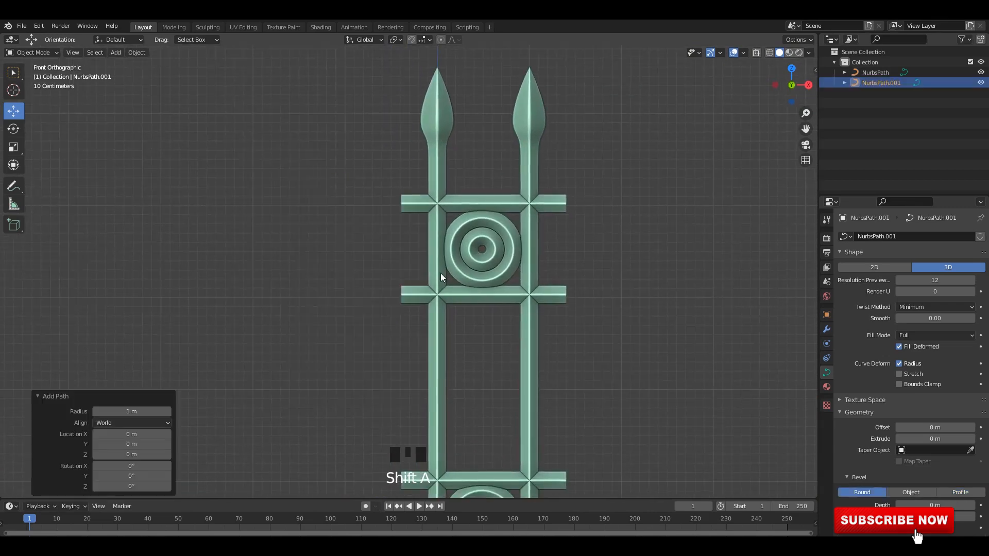
pyautogui.keyDown('shift'); pyautogui.moveTo(440, 273); pyautogui.dragTo(424, 338, button='middle'); pyautogui.keyUp('shift')
pyautogui.hotkey('ctrl', 's')
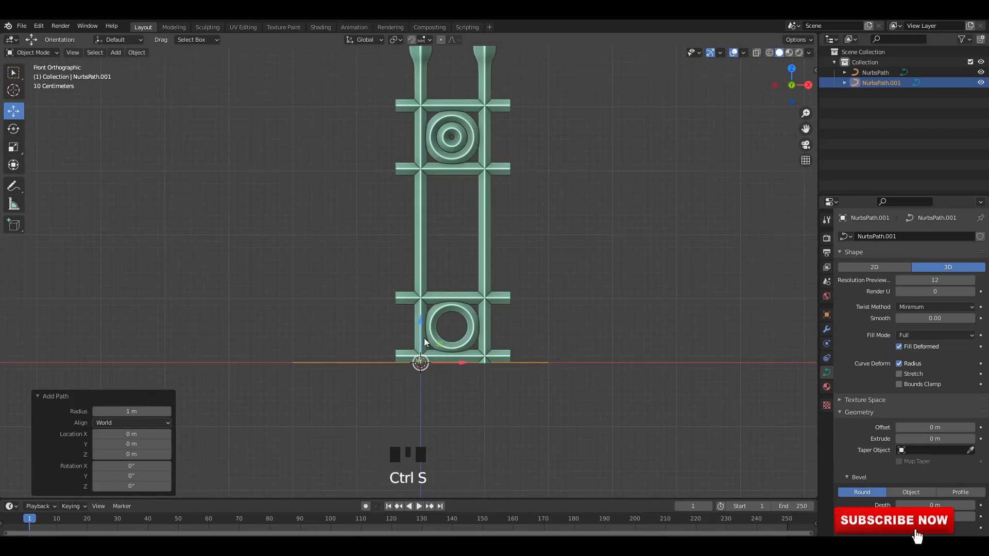
# Step: Raise the new path about 2.9 m along Z to just below the upper crossbars
pyautogui.moveTo(424, 338); pyautogui.dragTo(425, 205)
pyautogui.keyDown('shift'); pyautogui.moveTo(426, 205); pyautogui.dragTo(415, 252, button='middle'); pyautogui.keyUp('shift')
pyautogui.scroll(2, 416, 254)
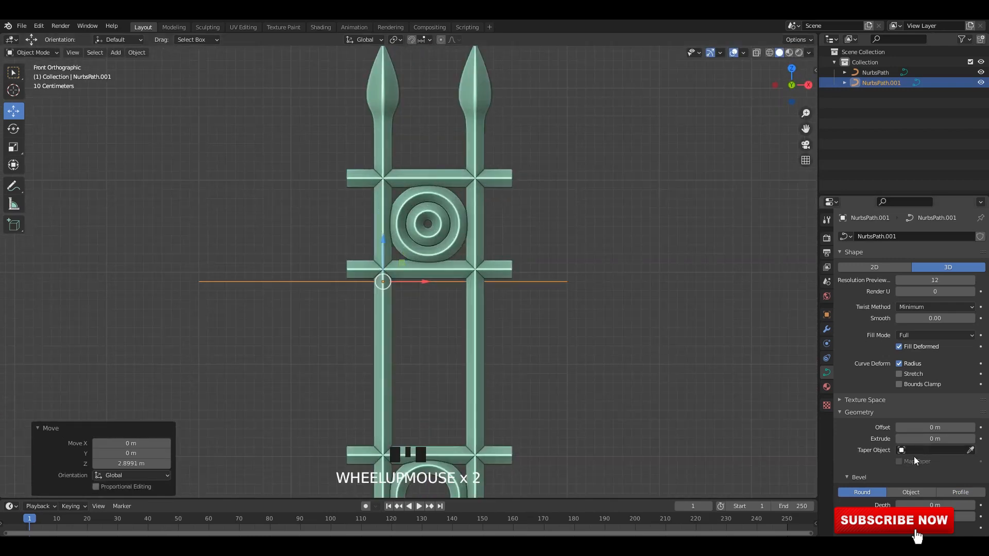
# Step: In the fence curve's Edit Mode, duplicate the crossbar above the lower ring and raise the copy about 0.47 m along Z
pyautogui.click(477, 333)
pyautogui.press('Tab')
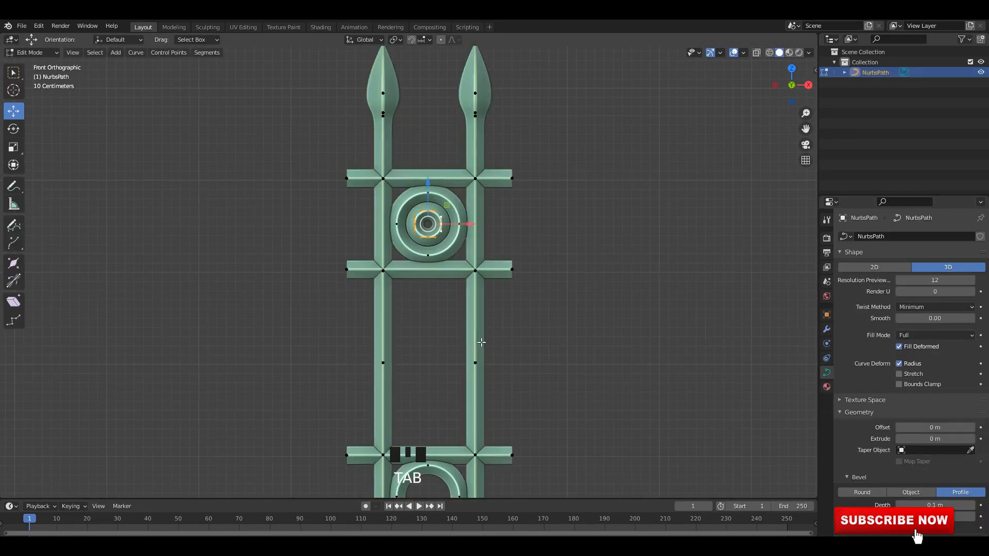
pyautogui.keyDown('shift'); pyautogui.moveTo(484, 324); pyautogui.dragTo(492, 91, button='middle'); pyautogui.keyUp('shift')
pyautogui.hotkey('alt', 'z')
pyautogui.scroll(2, 501, 249)
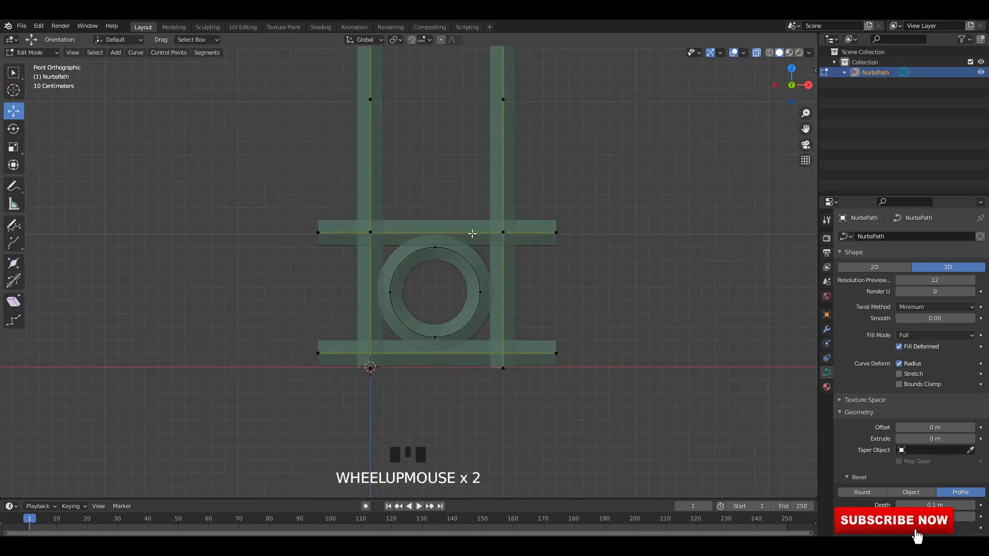
pyautogui.scroll(-1, 556, 232)
pyautogui.hotkey('shift', 'd')
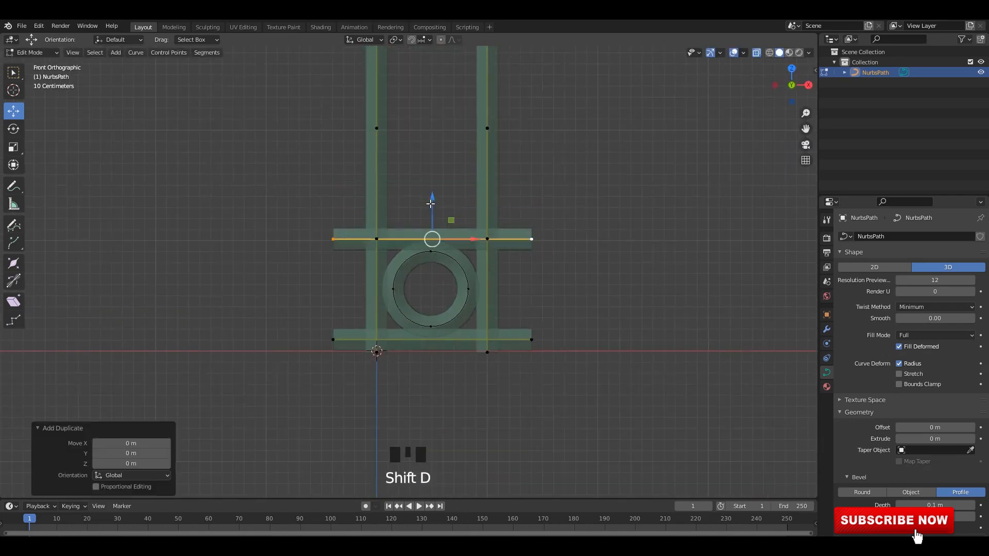
pyautogui.hotkey('alt', 'z')
pyautogui.click(462, 163)
pyautogui.scroll(2, 462, 163)
pyautogui.keyDown('shift'); pyautogui.moveTo(460, 174); pyautogui.dragTo(437, 252, button='middle'); pyautogui.keyUp('shift')
pyautogui.scroll(1, 438, 255)
pyautogui.scroll(-2, 441, 263)
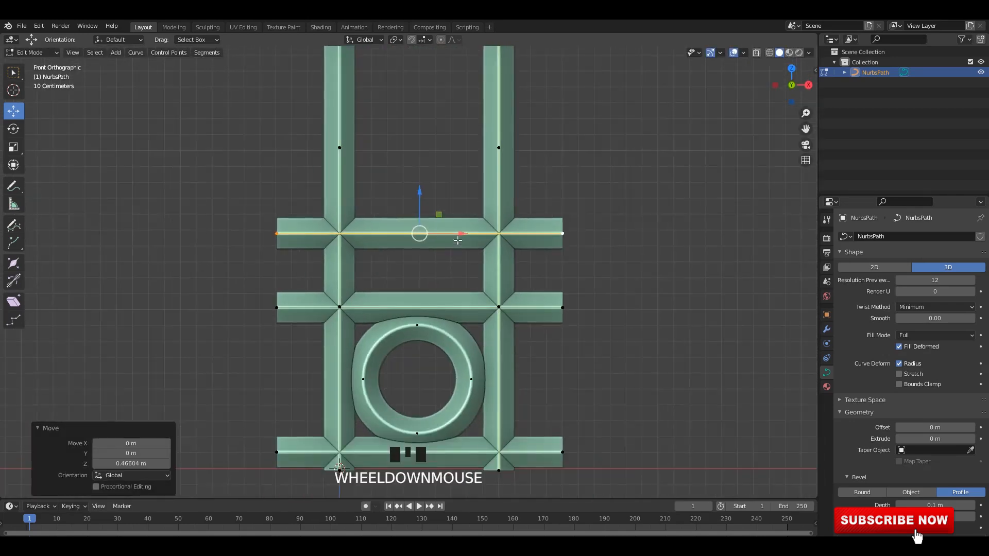
# Step: Raise the duplicated crossbar another 0.65 m along Z and rotate it about 66° into a diagonal between the vertical bars
pyautogui.keyDown('shift'); pyautogui.moveTo(443, 286); pyautogui.dragTo(439, 403, button='middle'); pyautogui.keyUp('shift')
pyautogui.scroll(-1, 413, 328)
pyautogui.moveTo(413, 327); pyautogui.dragTo(414, 252)
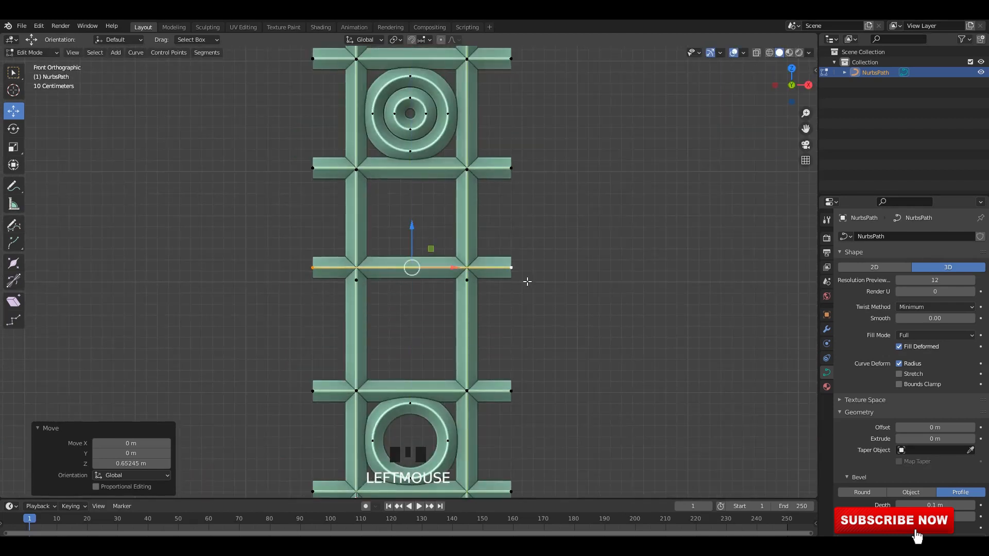
pyautogui.press('r')
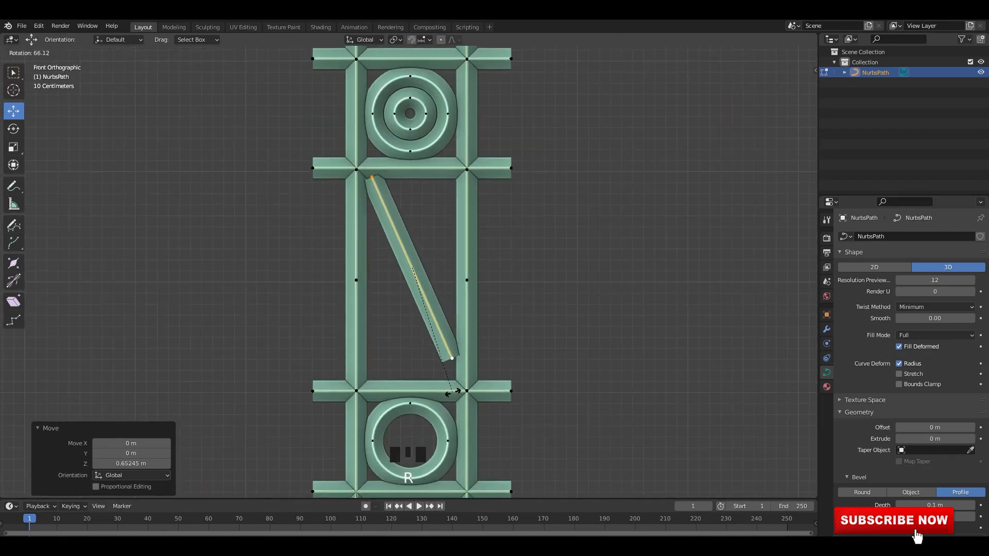
pyautogui.click(459, 364)
# Step: Shift the diagonal bar about 0.06 m along negative X and rotate it a further 1.47°
pyautogui.moveTo(451, 269); pyautogui.dragTo(440, 268)
pyautogui.press('r')
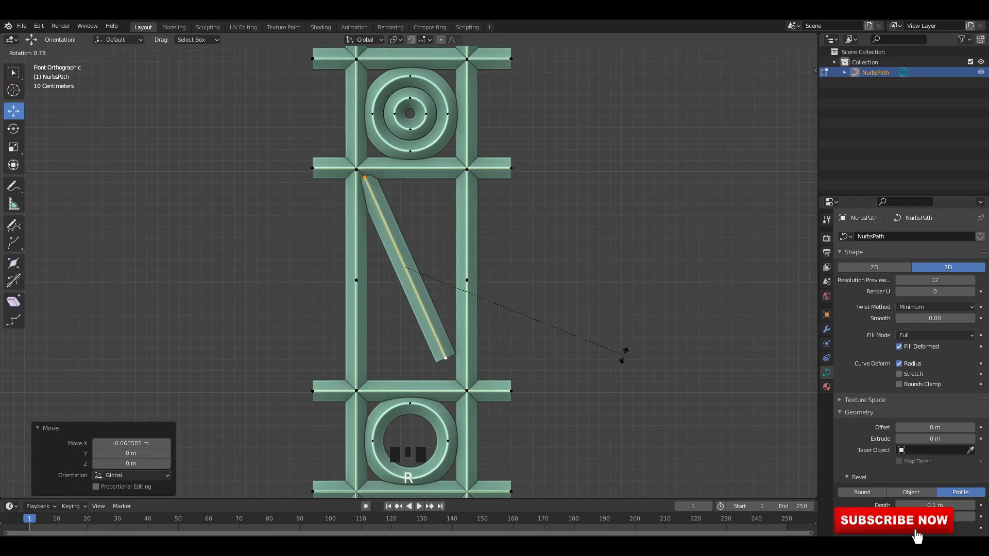
pyautogui.click(621, 356)
pyautogui.press('s')
pyautogui.rightClick(632, 372)
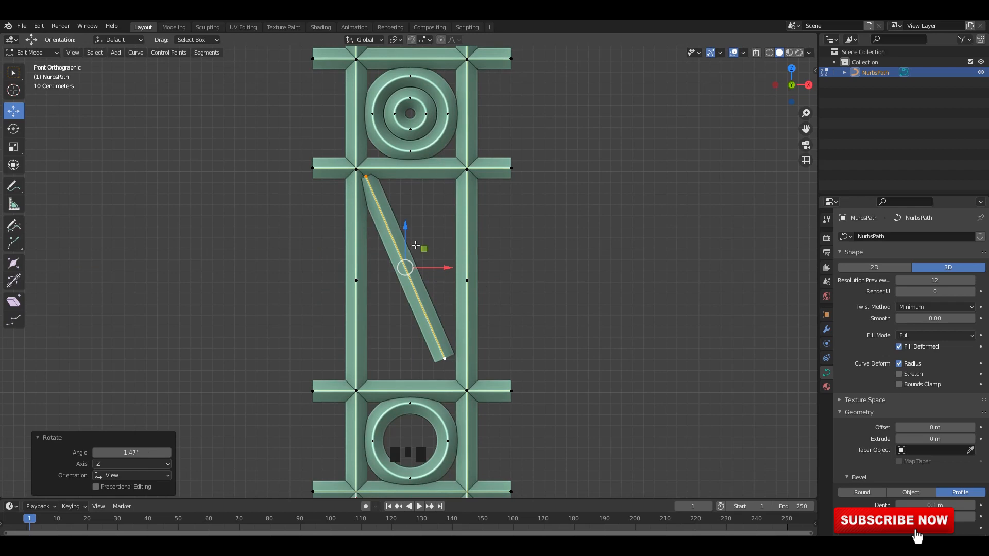
# Step: Move the diagonal bar's lower end point onto the joint of the right vertical bar and the crossbar above the lower ring
pyautogui.scroll(2, 405, 212)
pyautogui.keyDown('shift'); pyautogui.moveTo(423, 294); pyautogui.dragTo(422, 184, button='middle'); pyautogui.keyUp('shift')
pyautogui.moveTo(427, 211); pyautogui.dragTo(517, 321)
pyautogui.moveTo(465, 293); pyautogui.dragTo(492, 335)
pyautogui.scroll(7, 492, 335)
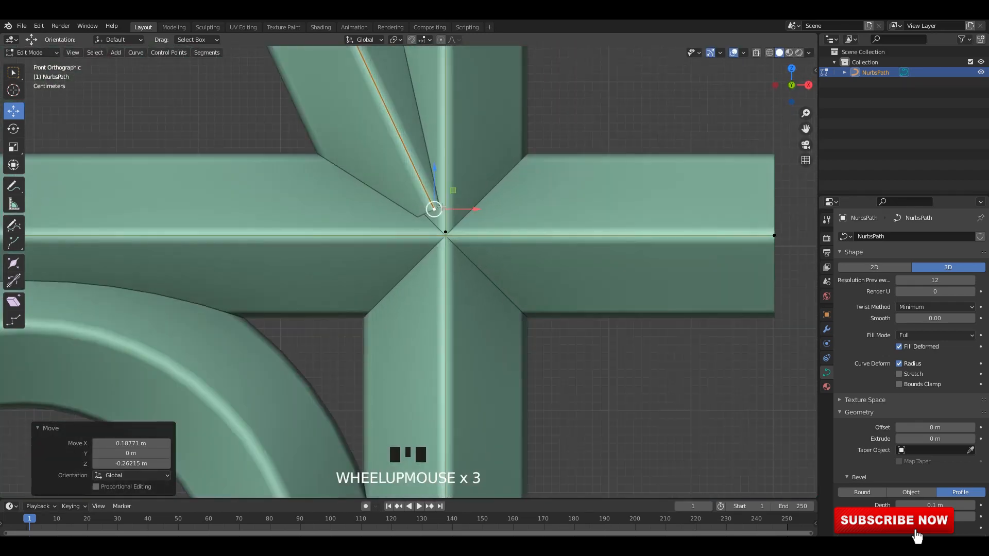
pyautogui.moveTo(441, 207); pyautogui.dragTo(457, 230)
# Step: Move the diagonal bar's upper end point onto the joint of the left vertical bar and upper crossbar, then leave Edit Mode
pyautogui.scroll(-5, 457, 230)
pyautogui.keyDown('shift'); pyautogui.moveTo(422, 255); pyautogui.dragTo(424, 221, button='middle'); pyautogui.keyUp('shift')
pyautogui.scroll(3, 538, 395)
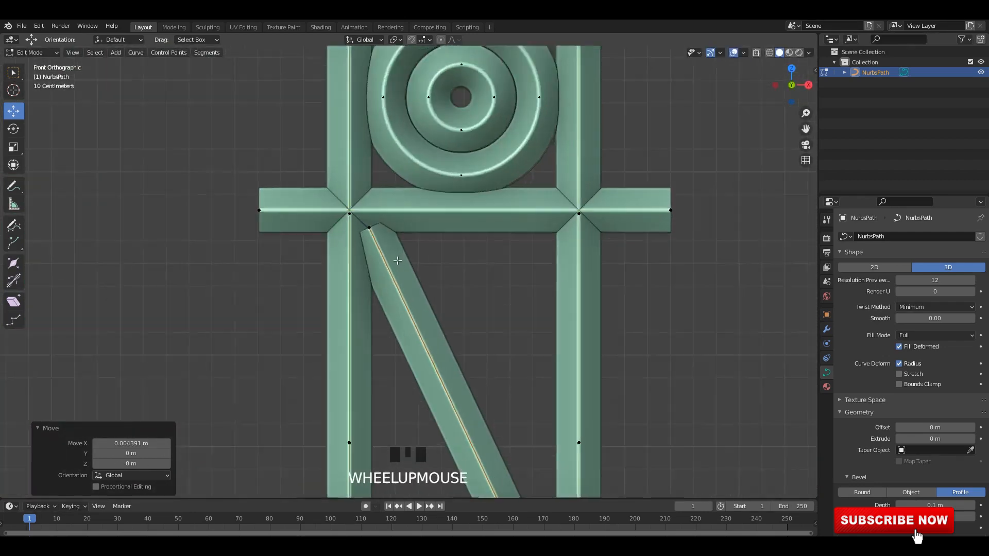
pyautogui.click(473, 319)
pyautogui.scroll(4, 484, 344)
pyautogui.keyDown('shift'); pyautogui.moveTo(483, 343); pyautogui.dragTo(531, 322, button='middle'); pyautogui.keyUp('shift')
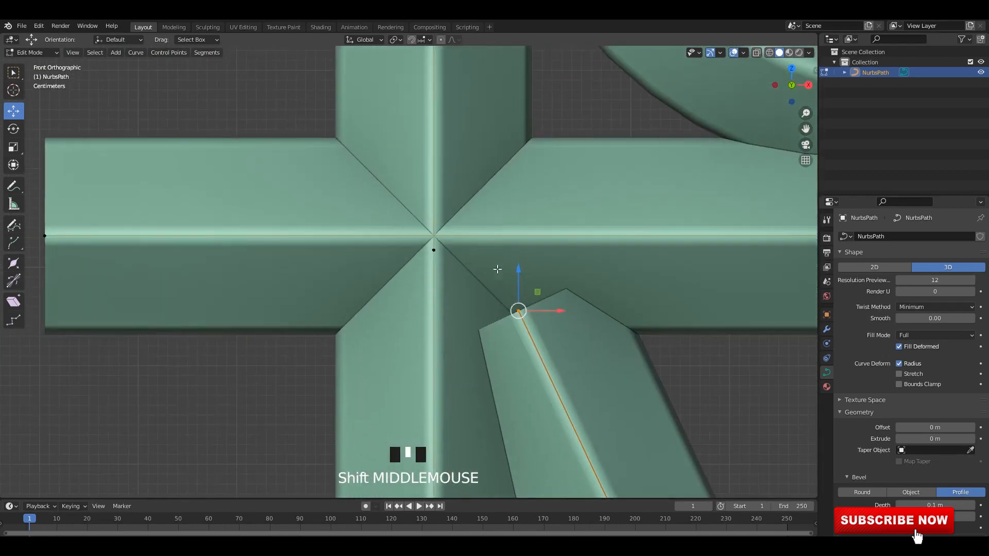
pyautogui.click(494, 299)
pyautogui.moveTo(518, 314); pyautogui.dragTo(436, 232)
pyautogui.press('Tab')
pyautogui.click(652, 385)
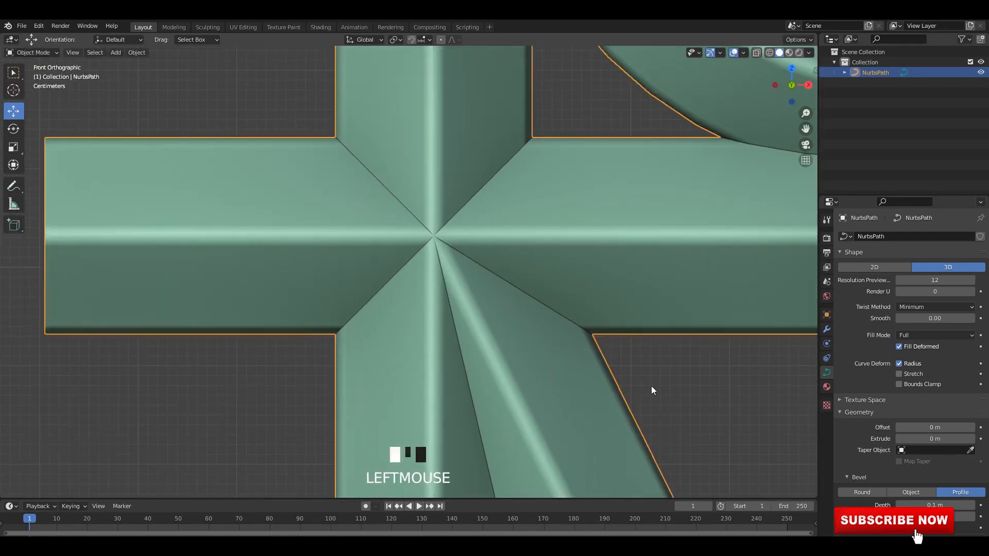
# Step: Reopen the fence curve in Edit Mode at the section with the diagonal bar
pyautogui.scroll(-17, 590, 330)
pyautogui.keyDown('shift'); pyautogui.moveTo(590, 325); pyautogui.dragTo(586, 295, button='middle'); pyautogui.keyUp('shift')
pyautogui.scroll(5, 466, 332)
pyautogui.scroll(1, 466, 332)
pyautogui.keyDown('shift'); pyautogui.moveTo(466, 332); pyautogui.dragTo(467, 293, button='middle'); pyautogui.keyUp('shift')
pyautogui.press('Tab')
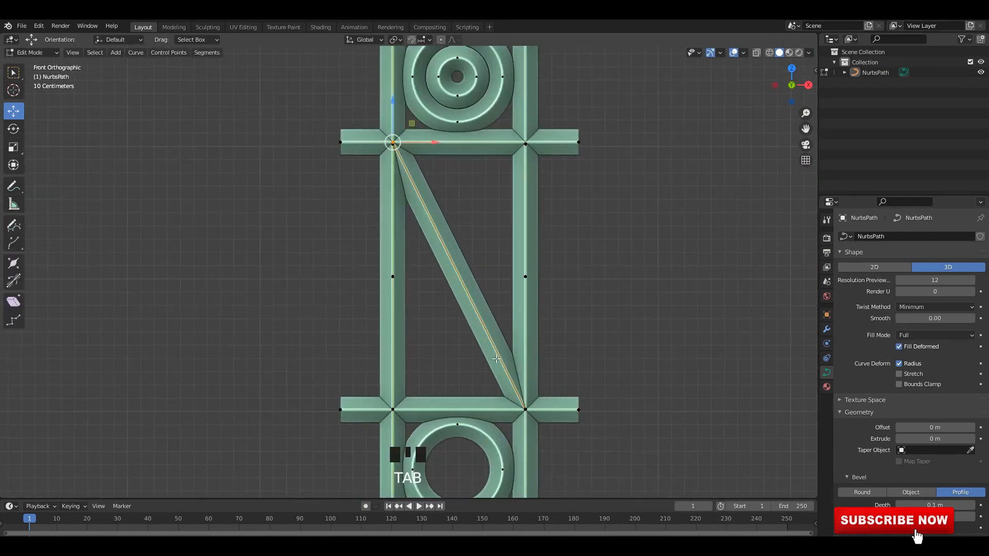
pyautogui.keyDown('shift'); pyautogui.moveTo(421, 257); pyautogui.dragTo(479, 407, button='middle'); pyautogui.keyUp('shift')
pyautogui.scroll(2, 490, 412)
pyautogui.keyDown('shift'); pyautogui.moveTo(510, 422); pyautogui.dragTo(447, 268, button='middle'); pyautogui.keyUp('shift')
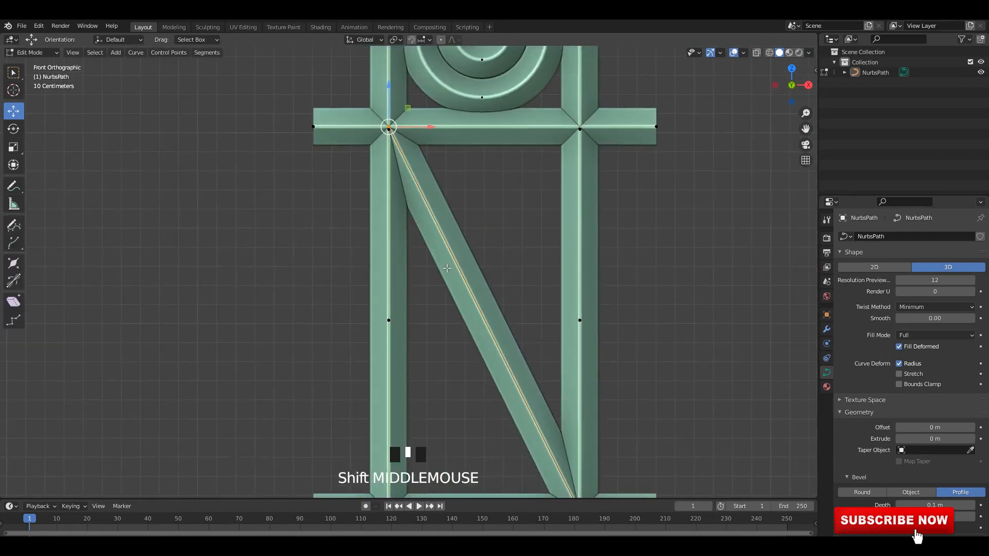
pyautogui.scroll(-2, 448, 269)
pyautogui.hotkey('shift', 'd')
pyautogui.rightClick(559, 304)
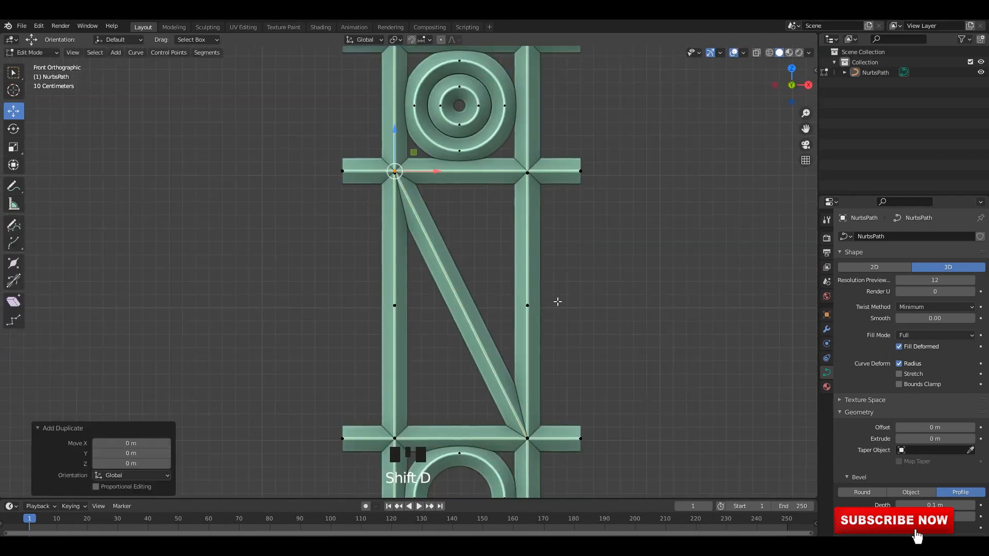
pyautogui.hotkey('ctrl', 'z')
pyautogui.keyDown('shift'); pyautogui.moveTo(457, 235); pyautogui.dragTo(430, 143, button='middle'); pyautogui.keyUp('shift')
pyautogui.scroll(1, 459, 268)
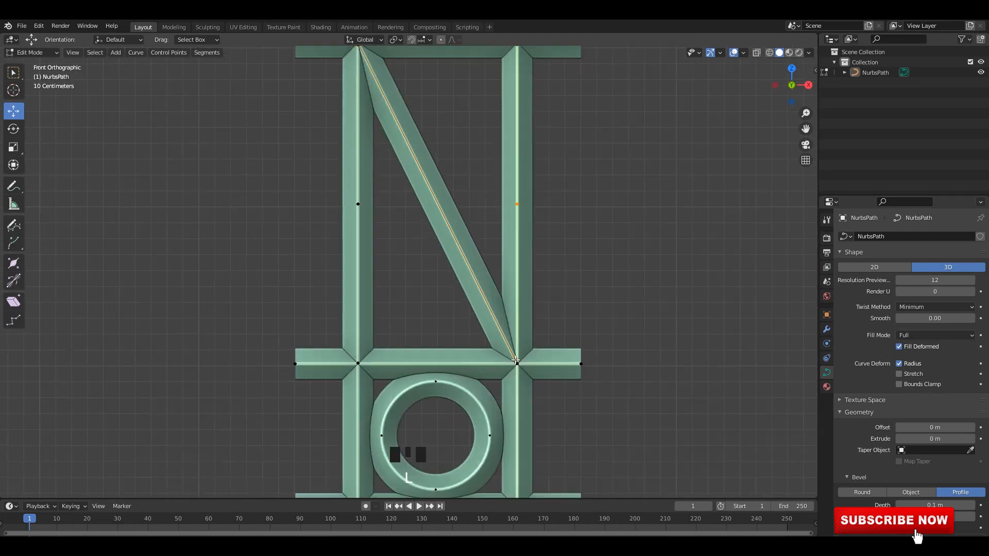
pyautogui.scroll(-2, 467, 227)
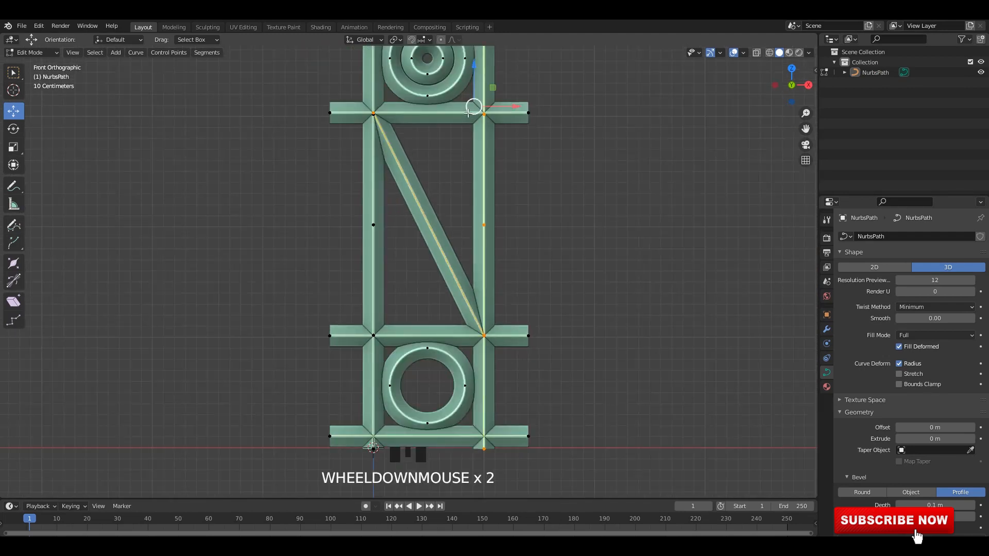
pyautogui.moveTo(469, 112); pyautogui.dragTo(503, 137)
pyautogui.hotkey('ctrl', 'z')
# Step: Duplicate the whole diagonal bar in place and scale the copy by -1 along X to form a cross
pyautogui.scroll(8, 509, 210)
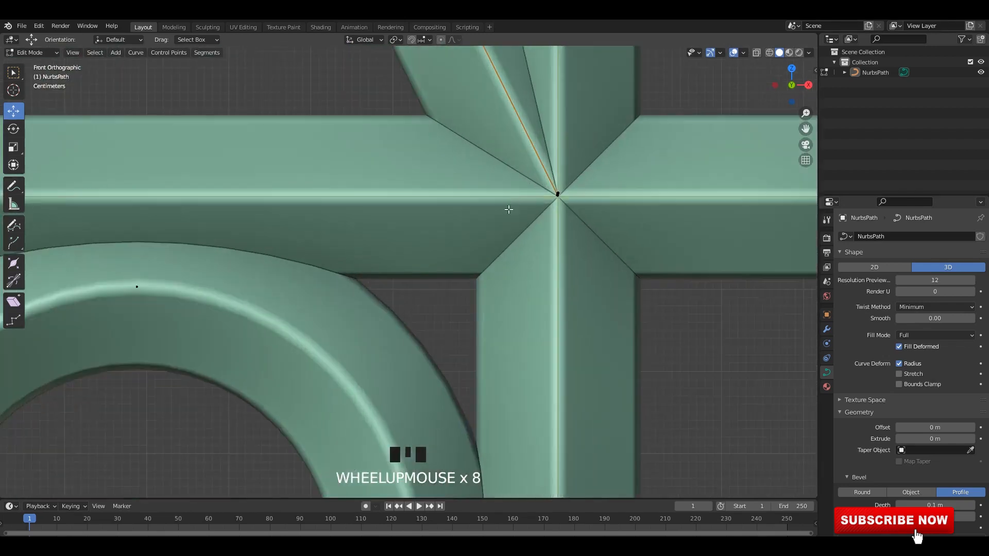
pyautogui.scroll(4, 544, 240)
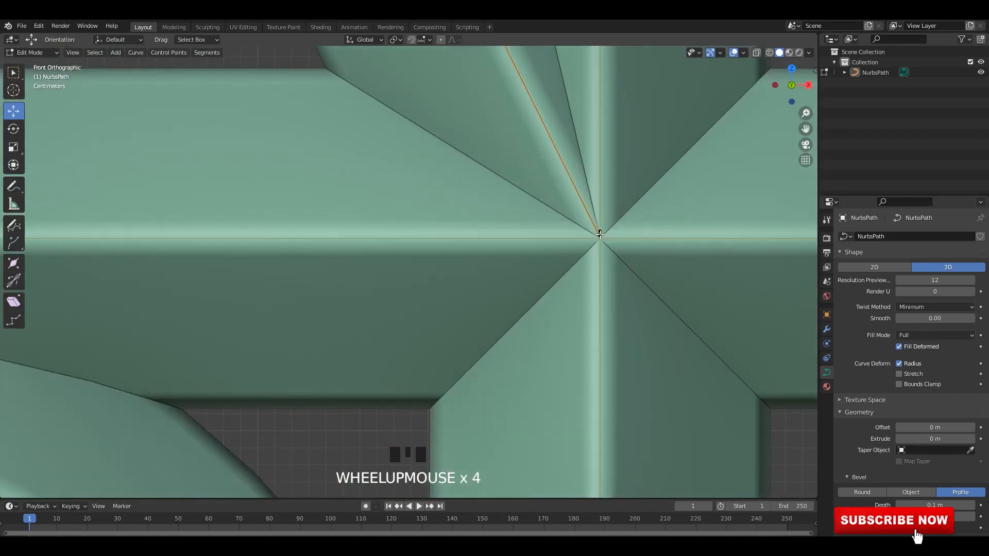
pyautogui.scroll(-12, 543, 175)
pyautogui.scroll(-1, 544, 175)
pyautogui.hotkey('shift', 'd')
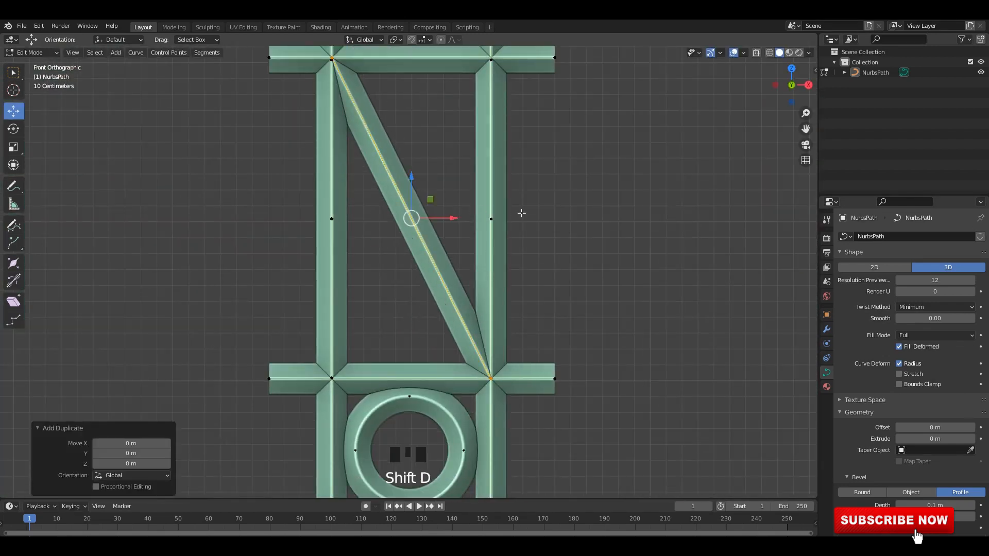
pyautogui.keyDown('shift'); pyautogui.moveTo(548, 241); pyautogui.dragTo(577, 258, button='middle'); pyautogui.keyUp('shift')
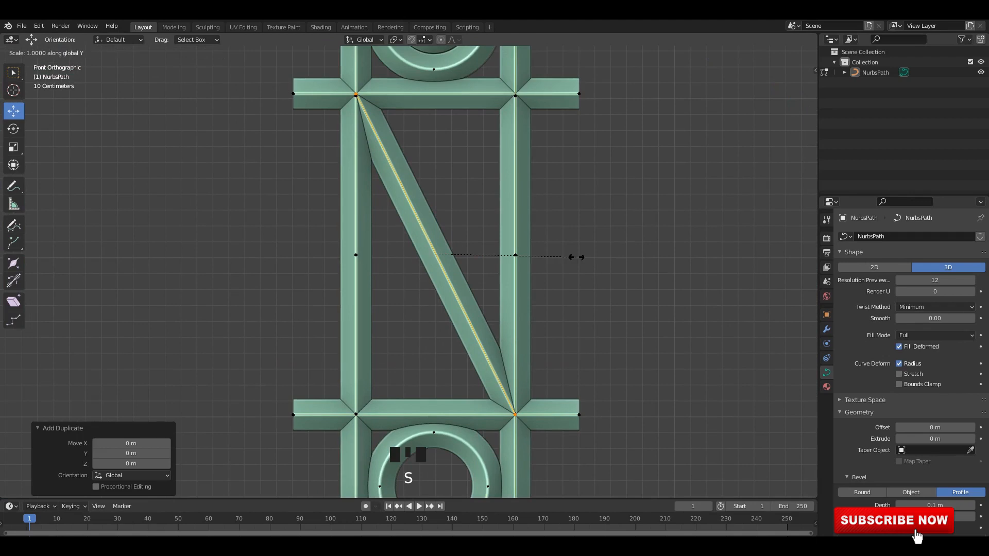
pyautogui.write('-1')
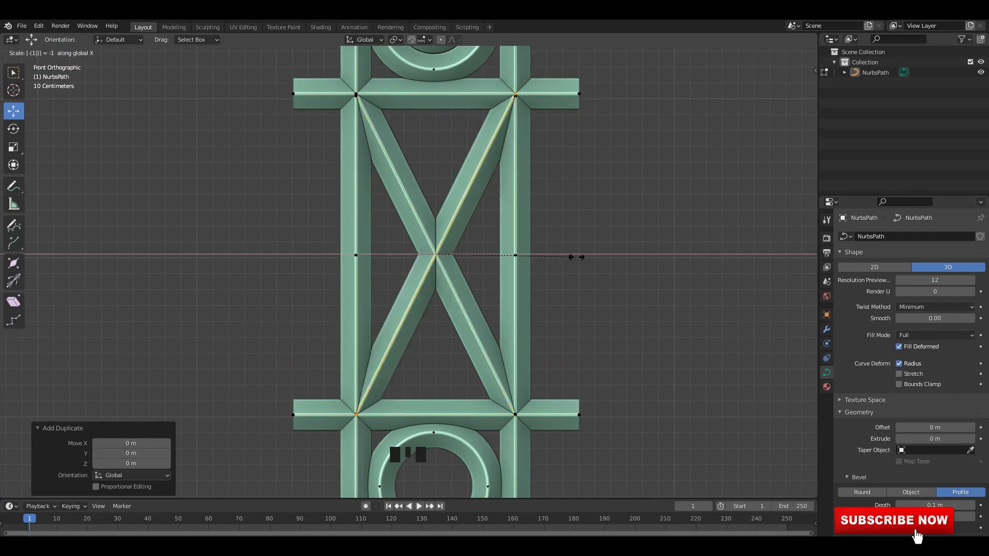
pyautogui.click(576, 256)
# Step: Leave Edit Mode and save the file
pyautogui.press('Tab')
pyautogui.moveTo(568, 244); pyautogui.dragTo(649, 218, button='middle')
pyautogui.hotkey('ctrl', 's')
pyautogui.keyDown('shift'); pyautogui.moveTo(523, 201); pyautogui.dragTo(477, 222, button='middle'); pyautogui.keyUp('shift')
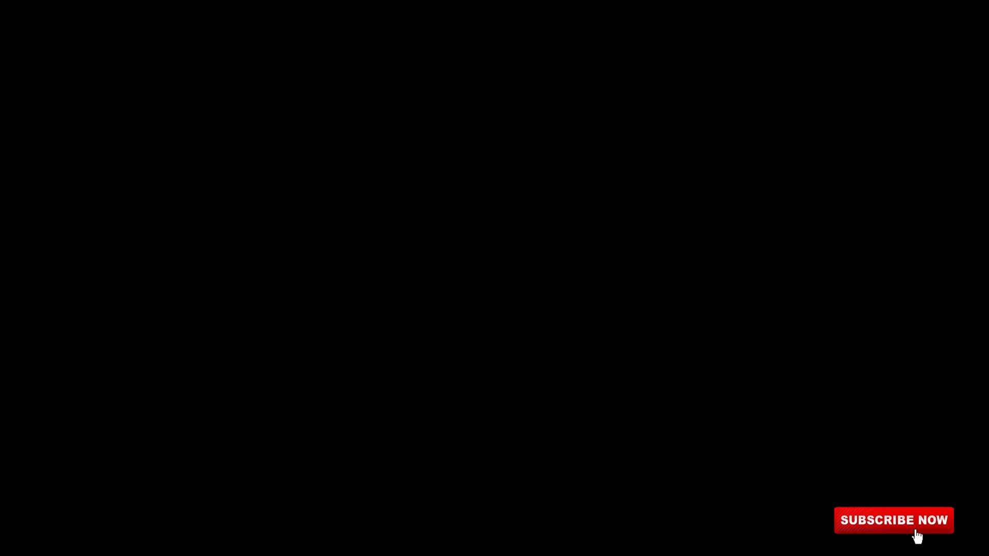
# Step: Duplicate the left spear-topped bar in Edit Mode and move the copy 2.569 m along X, clear of the fence
pyautogui.scroll(3, 487, 208)
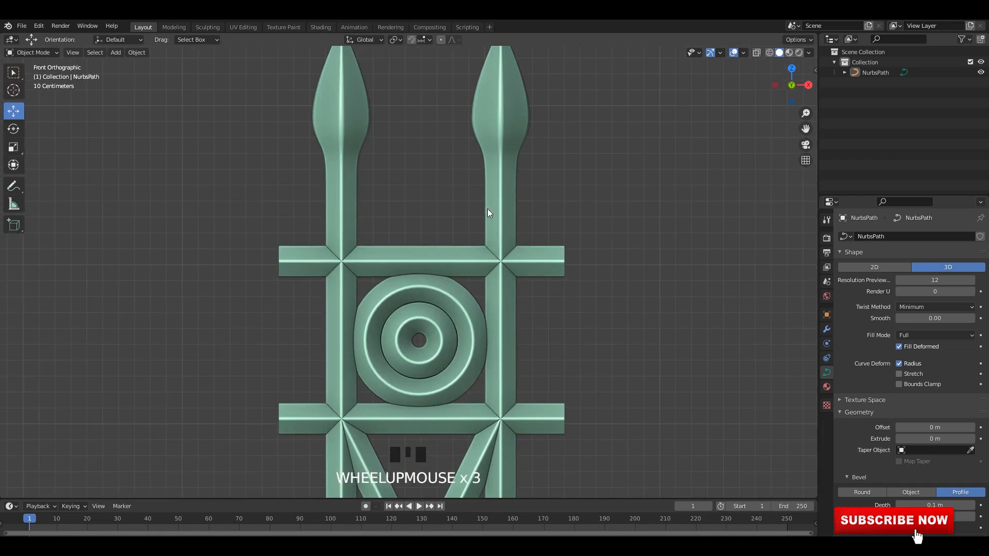
pyautogui.press('Tab')
pyautogui.keyDown('shift'); pyautogui.moveTo(433, 236); pyautogui.dragTo(355, 114, button='middle'); pyautogui.keyUp('shift')
pyautogui.click(357, 97)
pyautogui.scroll(-2, 381, 134)
pyautogui.hotkey('shift', 'd')
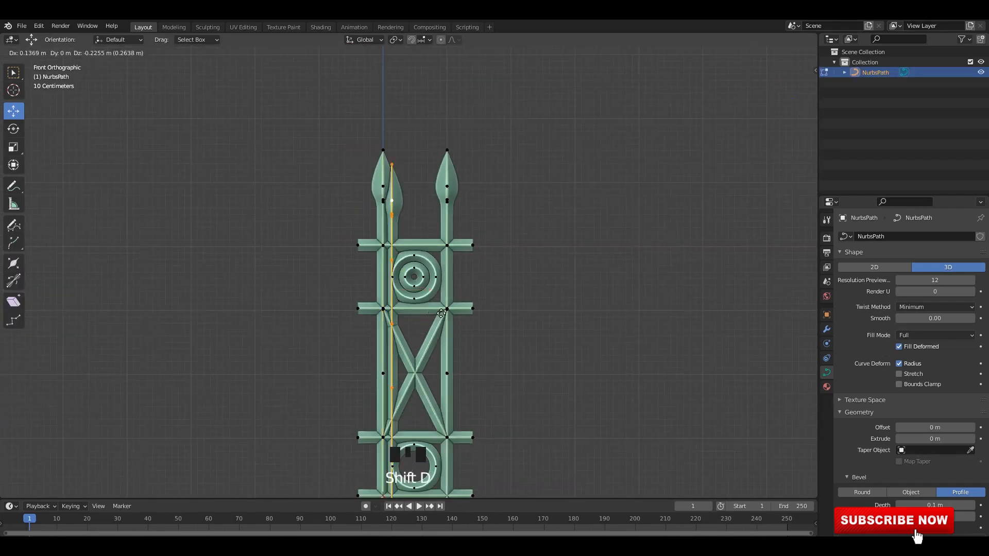
pyautogui.rightClick(612, 247)
pyautogui.press('g')
pyautogui.press('x')
pyautogui.click(533, 122)
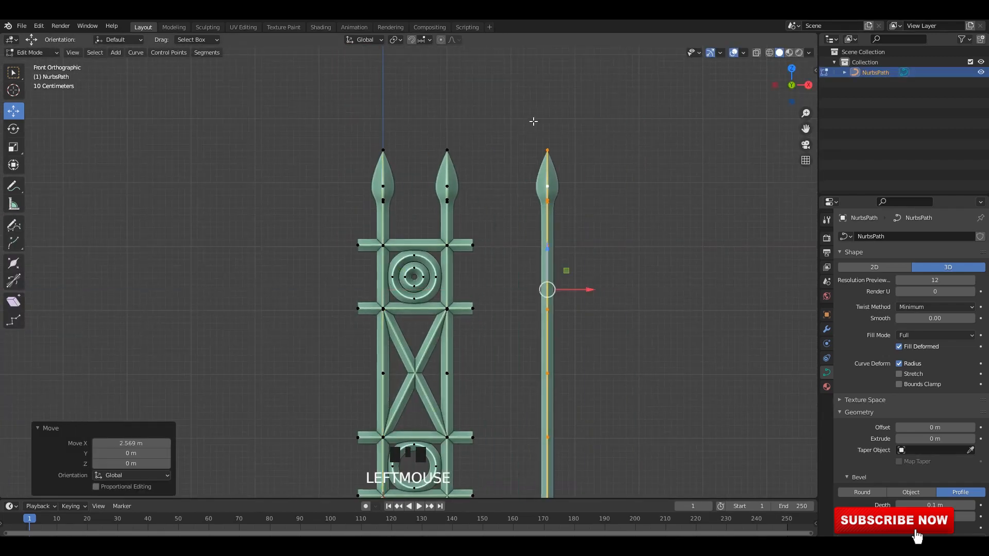
# Step: Delete the spearhead points of the duplicated bar and pull its top end point outward and down to bend it
pyautogui.moveTo(591, 226); pyautogui.dragTo(591, 227)
pyautogui.press('x')
pyautogui.click(585, 230)
pyautogui.keyDown('shift'); pyautogui.moveTo(523, 221); pyautogui.dragTo(523, 162, button='middle'); pyautogui.keyUp('shift')
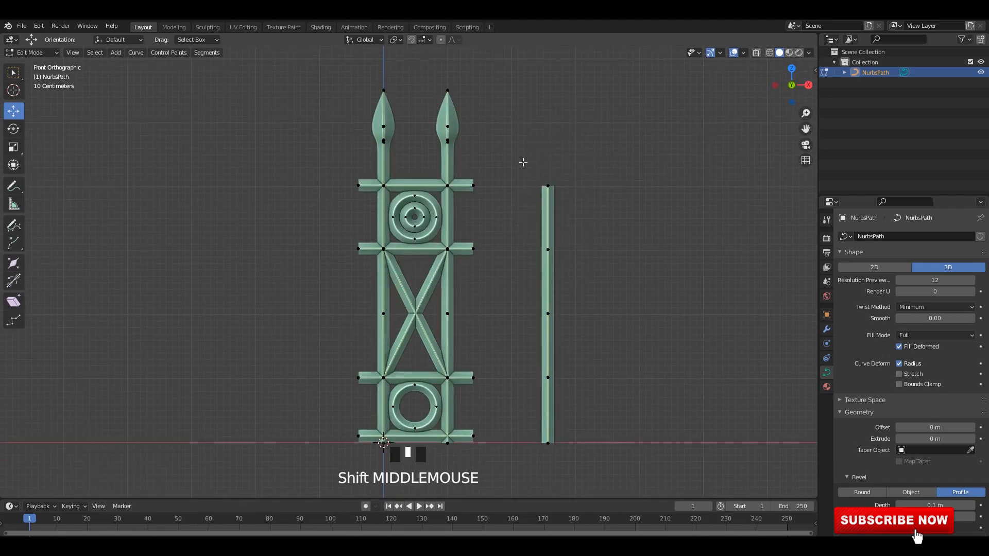
pyautogui.moveTo(569, 189); pyautogui.dragTo(624, 215)
# Step: Scale the bent bar down and move it -2.5851 m along X and 2.6012 m along Z, beside the left spearhead
pyautogui.moveTo(506, 161); pyautogui.dragTo(610, 465)
pyautogui.press('s')
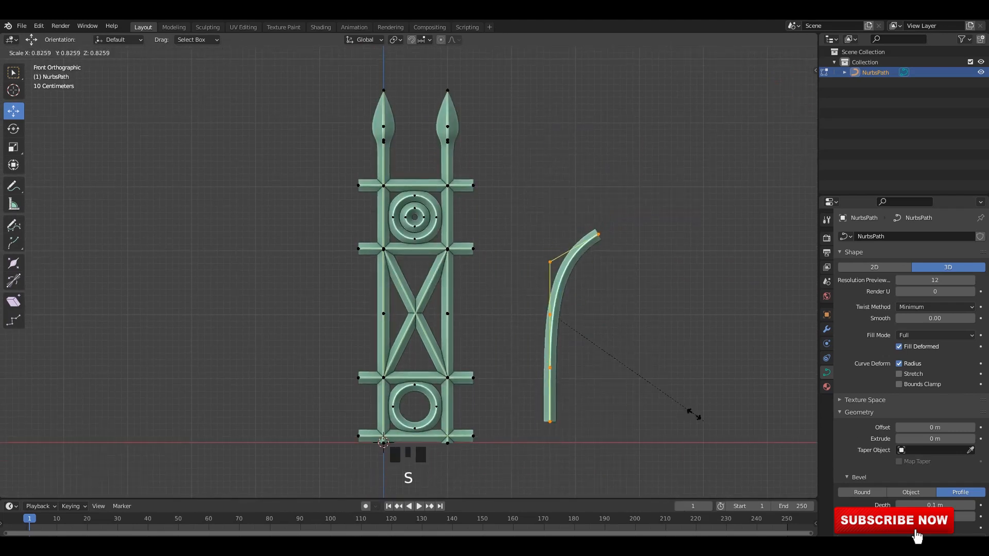
pyautogui.click(624, 371)
pyautogui.moveTo(556, 316); pyautogui.dragTo(407, 164)
pyautogui.scroll(4, 470, 223)
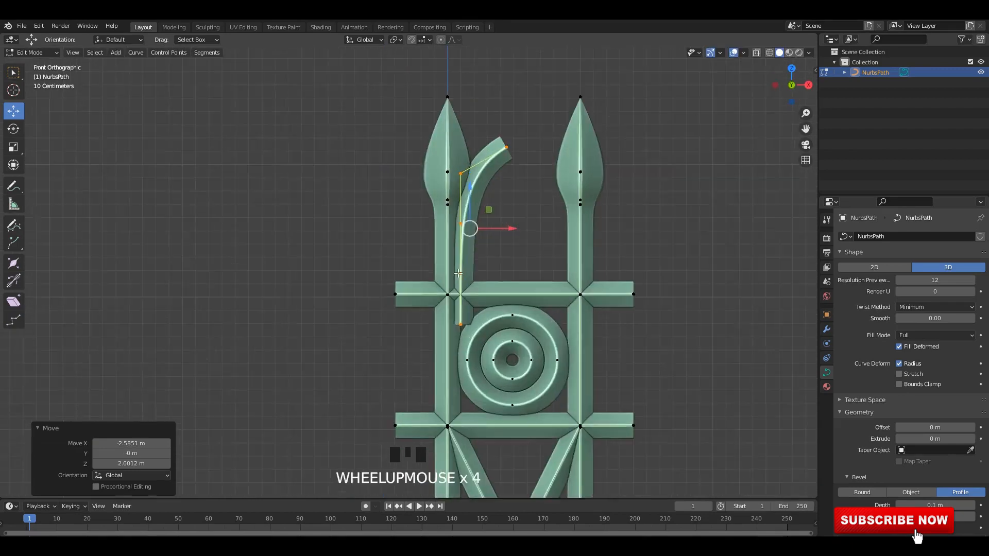
# Step: Scale the bent bar down further and seat its base on the top crossbar beside the left spear bar
pyautogui.keyDown('shift'); pyautogui.moveTo(495, 268); pyautogui.dragTo(525, 293, button='middle'); pyautogui.keyUp('shift')
pyautogui.scroll(1, 526, 293)
pyautogui.press('s')
pyautogui.click(516, 276)
pyautogui.keyDown('shift'); pyautogui.moveTo(480, 255); pyautogui.dragTo(444, 261, button='middle'); pyautogui.keyUp('shift')
pyautogui.scroll(1, 444, 261)
pyautogui.moveTo(407, 214); pyautogui.dragTo(412, 250)
pyautogui.keyDown('shift'); pyautogui.moveTo(448, 239); pyautogui.dragTo(441, 287, button='middle'); pyautogui.keyUp('shift')
# Step: Shift the bent bar's three upper control points outward and up, the third by 0.006503 m in X and 0.005203 m in Z
pyautogui.click(455, 219)
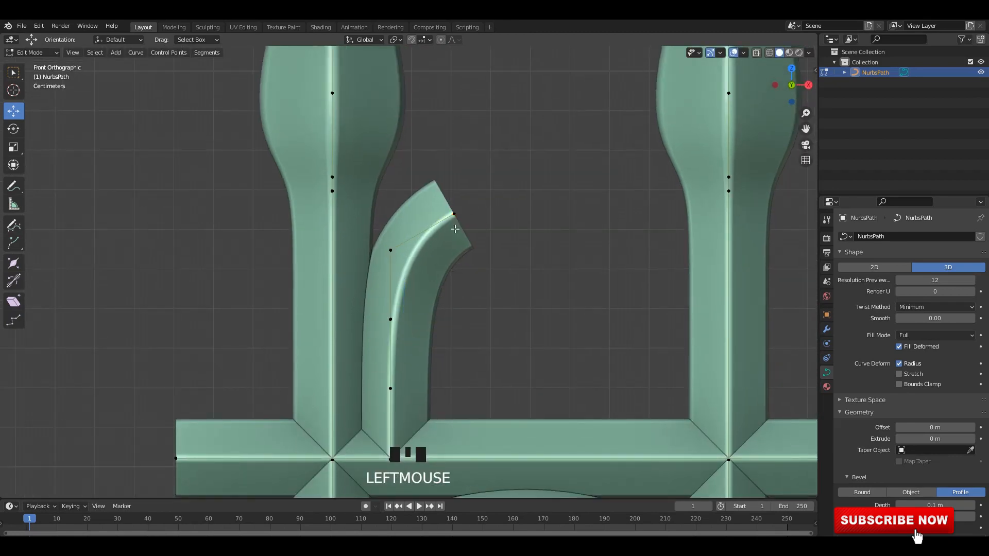
pyautogui.click(455, 217)
pyautogui.moveTo(455, 214); pyautogui.dragTo(486, 170)
pyautogui.click(390, 252)
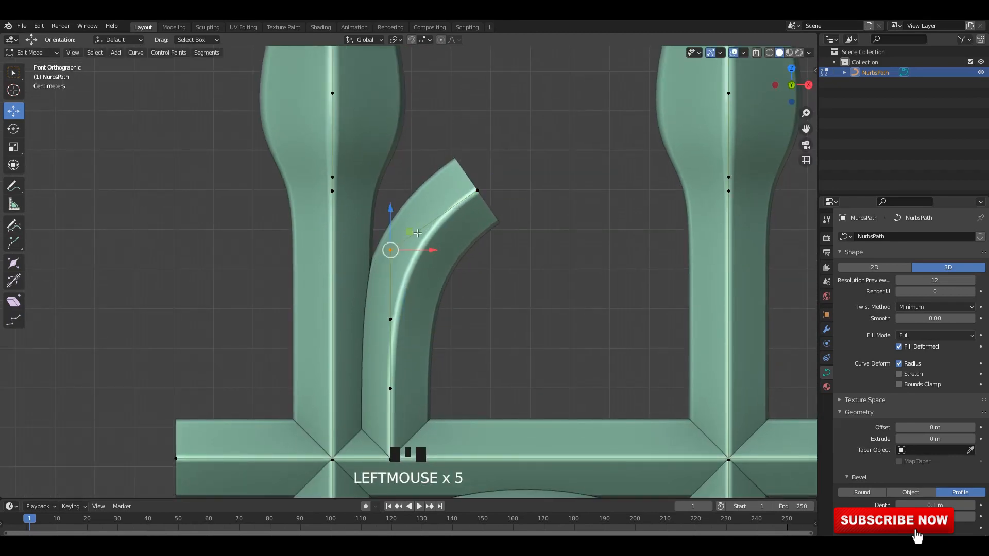
pyautogui.moveTo(418, 233); pyautogui.dragTo(432, 226)
pyautogui.keyDown('shift'); pyautogui.moveTo(432, 227); pyautogui.dragTo(440, 179, button='middle'); pyautogui.keyUp('shift')
pyautogui.click(398, 272)
pyautogui.moveTo(398, 272); pyautogui.dragTo(400, 270)
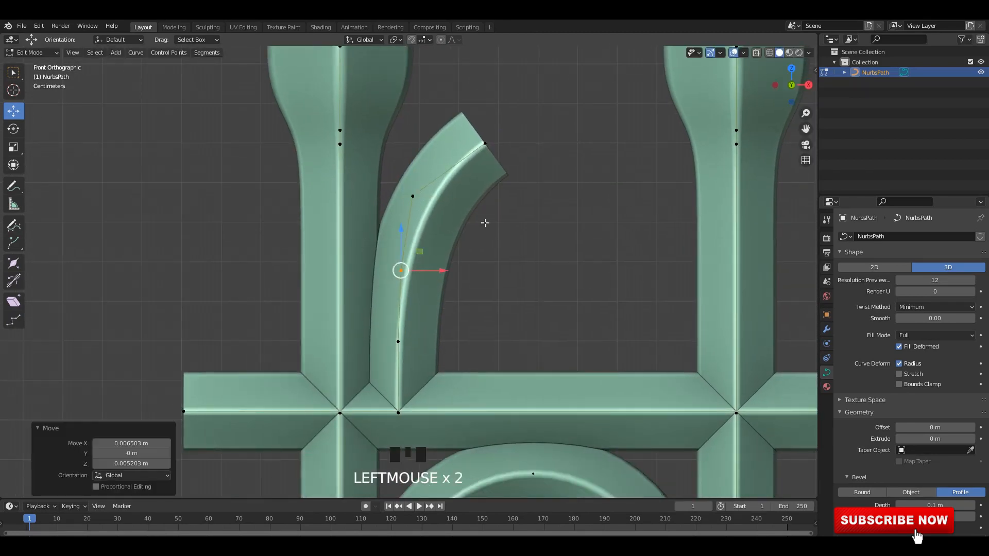
# Step: Move the bent bar's upper end point 0.11055 m along X and -0.013006 m along Z
pyautogui.keyDown('shift'); pyautogui.moveTo(485, 223); pyautogui.dragTo(438, 300, button='middle'); pyautogui.keyUp('shift')
pyautogui.moveTo(502, 162); pyautogui.dragTo(425, 252)
pyautogui.moveTo(438, 220); pyautogui.dragTo(482, 226)
pyautogui.keyDown('shift'); pyautogui.moveTo(333, 255); pyautogui.dragTo(361, 193, button='middle'); pyautogui.keyUp('shift')
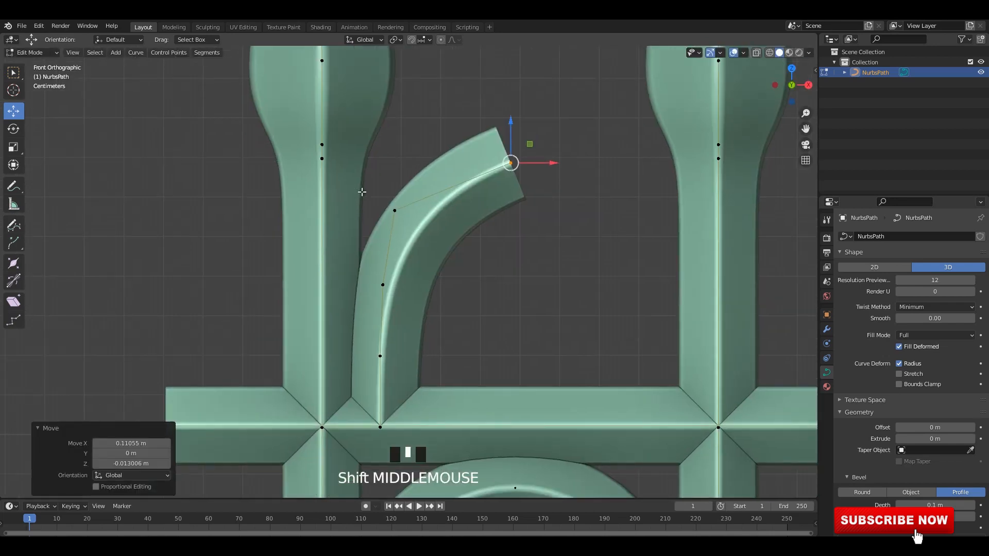
# Step: Raise the two control points below the bent bar's tip to round the curve into a half arch
pyautogui.click(395, 209)
pyautogui.moveTo(396, 209); pyautogui.dragTo(413, 154)
pyautogui.click(382, 284)
pyautogui.moveTo(384, 269); pyautogui.dragTo(369, 233)
# Step: Reposition the half arch's end point, rotate it 21.3° and raise it about 0.01 m along Z to level the tip
pyautogui.moveTo(616, 81); pyautogui.dragTo(473, 222)
pyautogui.moveTo(522, 170); pyautogui.dragTo(545, 213)
pyautogui.moveTo(551, 163); pyautogui.dragTo(596, 176)
pyautogui.press('r')
pyautogui.click(595, 151)
pyautogui.moveTo(522, 127); pyautogui.dragTo(521, 122)
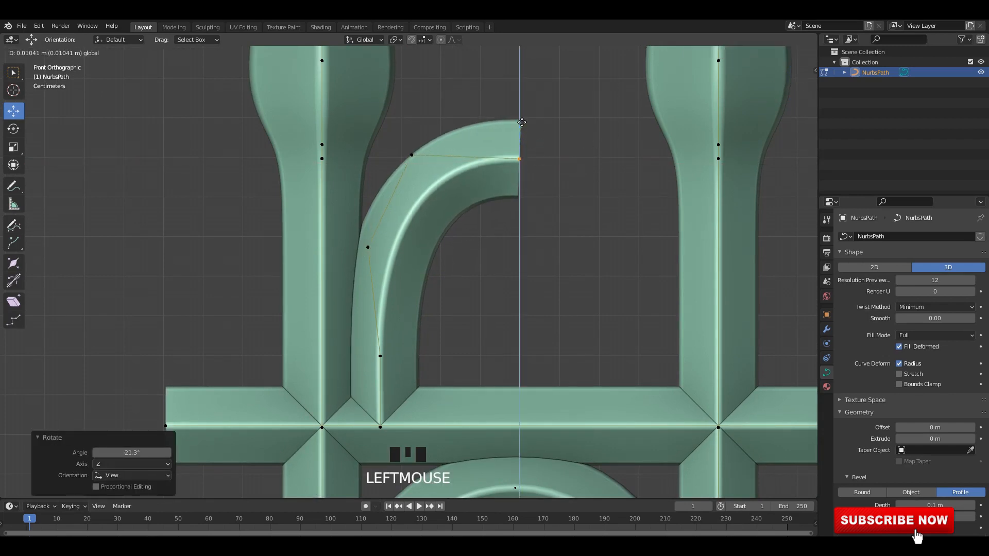
# Step: Nudge the half arch's middle and lower control points slightly along X to smooth its side
pyautogui.keyDown('shift'); pyautogui.moveTo(452, 204); pyautogui.dragTo(487, 154, button='middle'); pyautogui.keyUp('shift')
pyautogui.click(404, 197)
pyautogui.moveTo(446, 197); pyautogui.dragTo(450, 197)
pyautogui.click(415, 376)
pyautogui.moveTo(441, 377); pyautogui.dragTo(448, 373)
pyautogui.press('Tab')
pyautogui.press('Tab')
pyautogui.scroll(-5, 541, 258)
pyautogui.scroll(3, 519, 148)
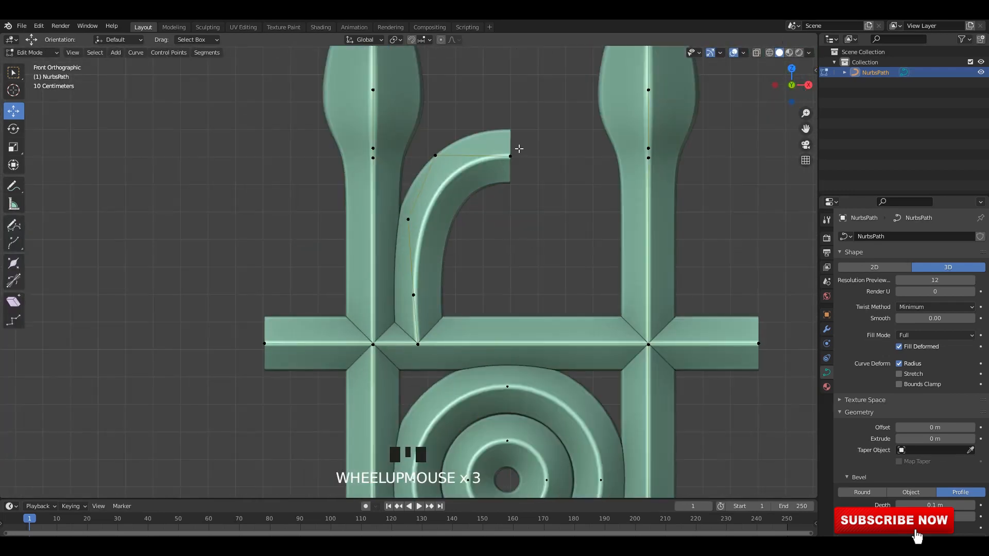
# Step: Duplicate the half arch, shift the copy 0.22662 m along X and mirror it with a scale of -1 along X
pyautogui.hotkey('shift', 'd')
pyautogui.press('x')
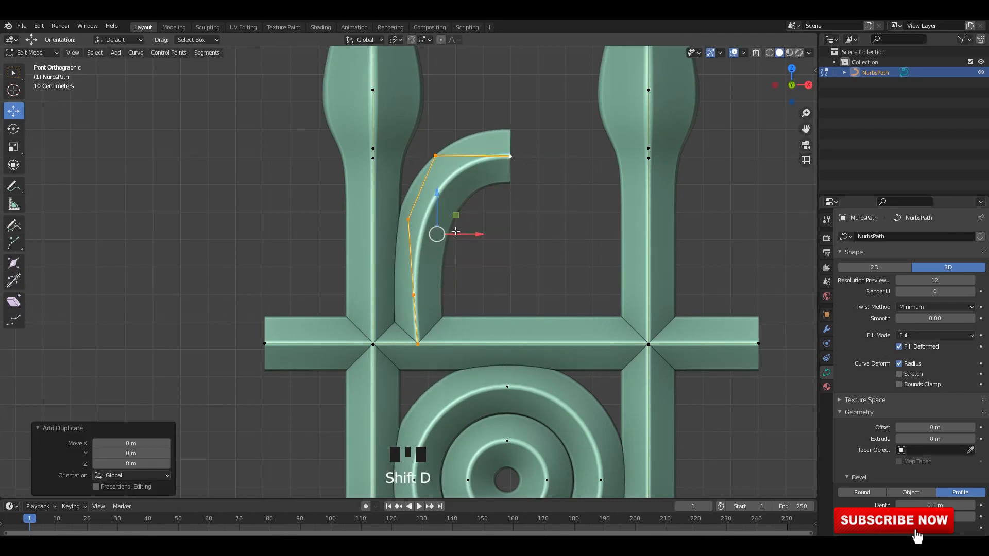
pyautogui.click(573, 259)
pyautogui.press('s')
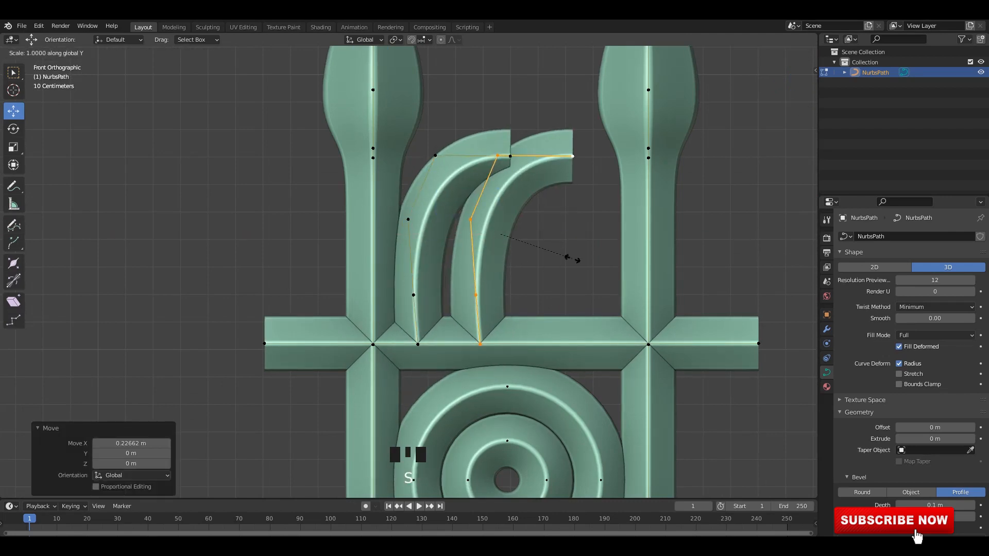
pyautogui.write('-1')
pyautogui.press('Return')
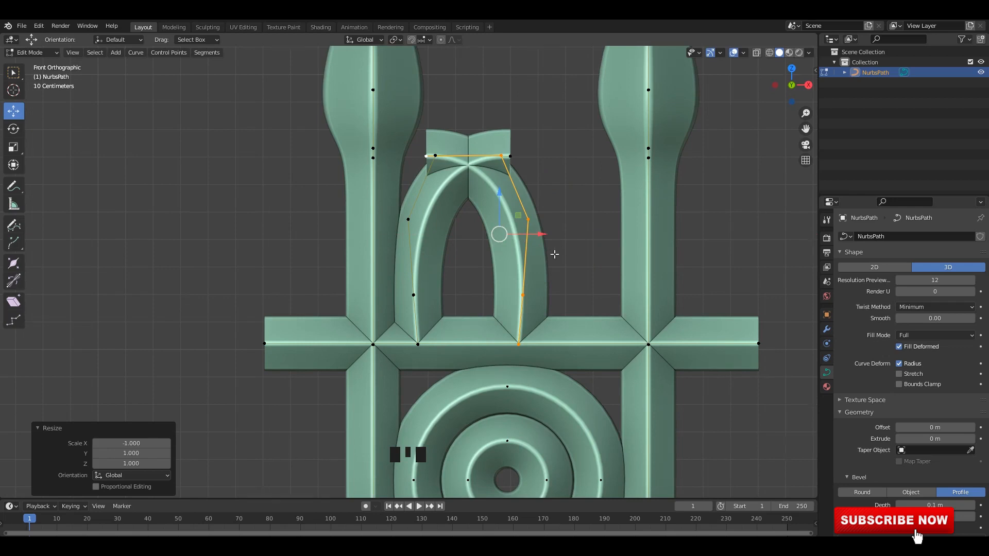
# Step: Move the mirrored half 0.30955 m along X to meet the first half at the arch's crown, then leave Edit Mode
pyautogui.scroll(2, 555, 254)
pyautogui.moveTo(577, 221); pyautogui.dragTo(707, 212)
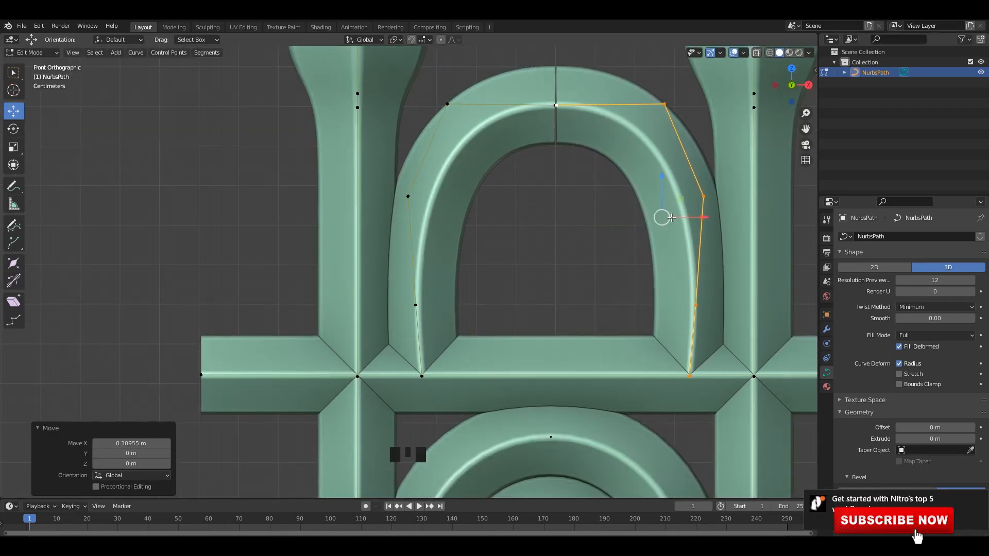
pyautogui.scroll(-4, 658, 238)
pyautogui.click(658, 238)
pyautogui.press('Tab')
pyautogui.click(658, 238)
pyautogui.scroll(-7, 463, 281)
pyautogui.scroll(6, 484, 282)
pyautogui.keyDown('shift'); pyautogui.scroll(1, 483, 282); pyautogui.keyUp('shift')
pyautogui.keyDown('shift'); pyautogui.moveTo(484, 282); pyautogui.dragTo(465, 287, button='middle'); pyautogui.keyUp('shift')
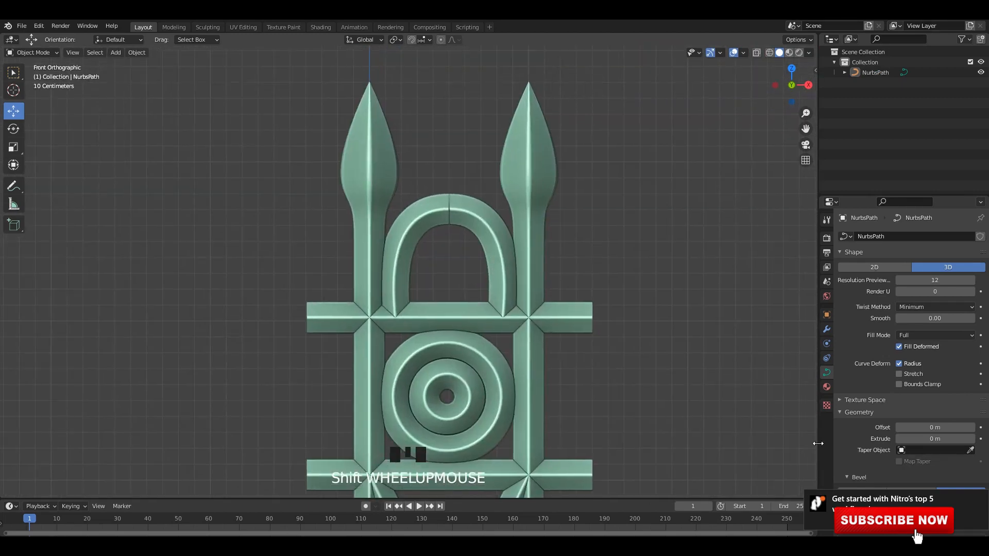
# Step: Save the file with the arch in place
pyautogui.hotkey('ctrl', 's')
pyautogui.hotkey('ctrl', 's')
pyautogui.hotkey('ctrl', 's')
pyautogui.hotkey('ctrl', 's')
# Step: Select the meeting end points at the arch's crown in Edit Mode and raise them 0.004356 m along Z
pyautogui.scroll(5, 526, 138)
pyautogui.click(525, 138)
pyautogui.press('Tab')
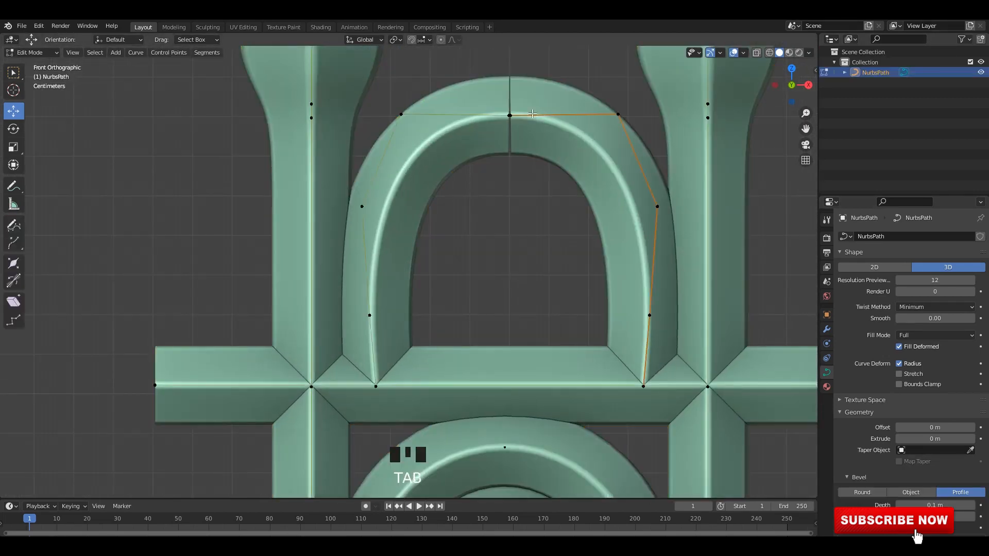
pyautogui.scroll(2, 480, 177)
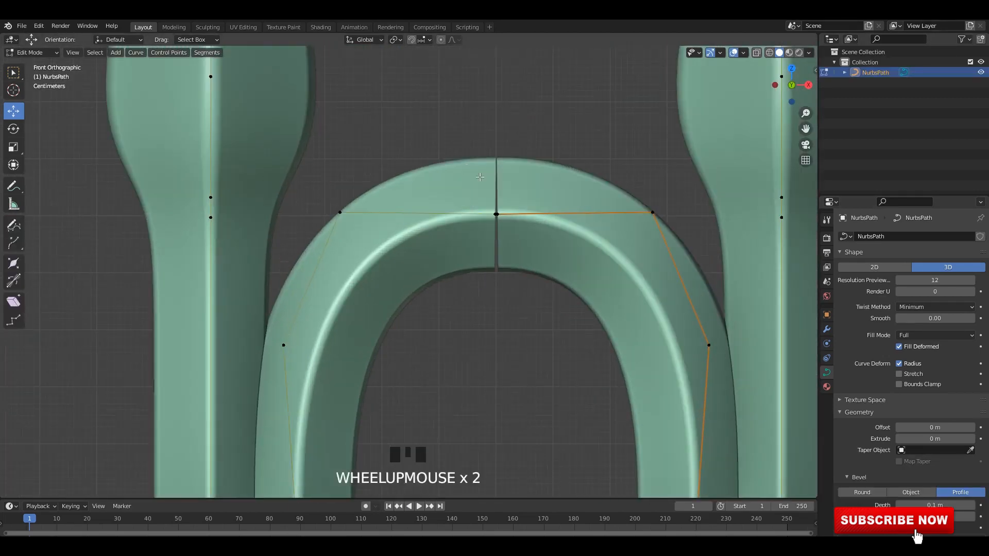
pyautogui.click(514, 239)
pyautogui.scroll(4, 515, 239)
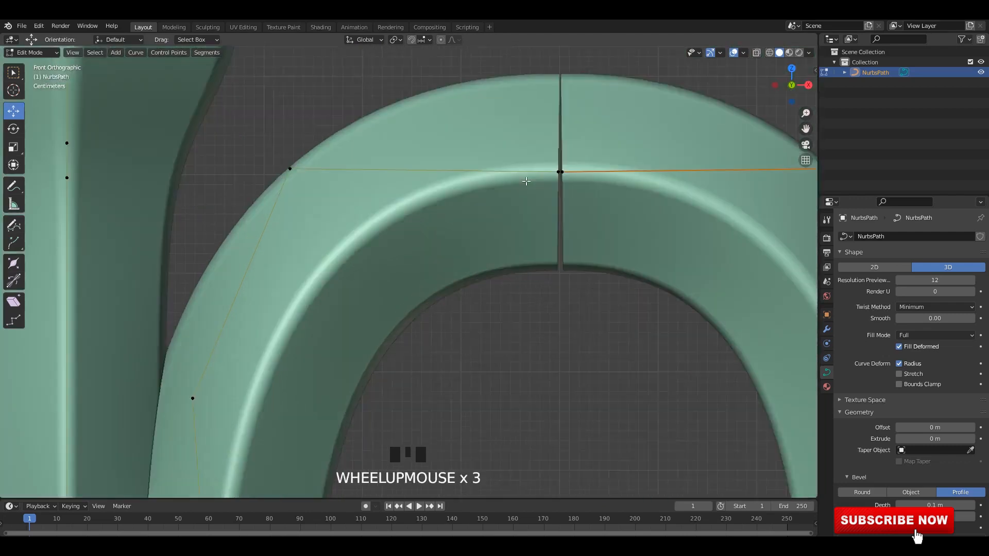
pyautogui.keyDown('shift'); pyautogui.moveTo(573, 130); pyautogui.dragTo(542, 179, button='middle'); pyautogui.keyUp('shift')
pyautogui.moveTo(579, 212); pyautogui.dragTo(557, 224)
pyautogui.moveTo(532, 168); pyautogui.dragTo(533, 165)
pyautogui.scroll(-3, 555, 194)
pyautogui.keyDown('shift'); pyautogui.moveTo(556, 195); pyautogui.dragTo(558, 181, button='middle'); pyautogui.keyUp('shift')
# Step: Scale the two crown end points to 0 along X to bring them together and fine-tune their position
pyautogui.press('s')
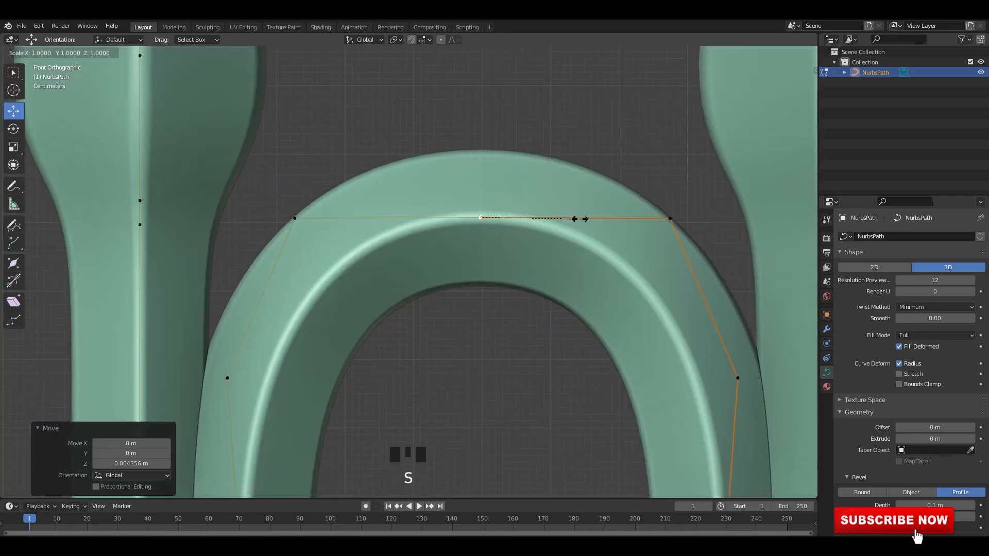
pyautogui.click(580, 219)
pyautogui.scroll(3, 544, 240)
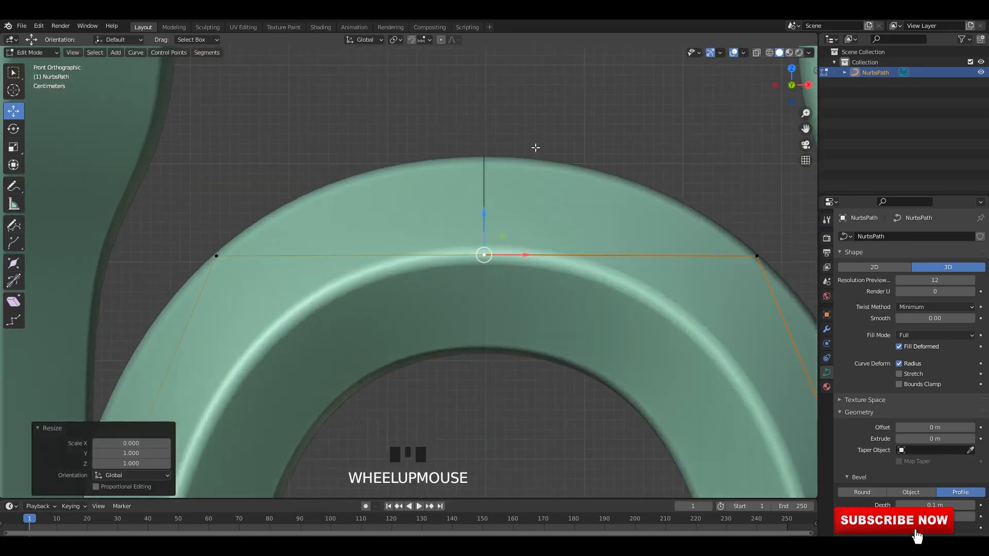
pyautogui.click(544, 240)
pyautogui.moveTo(502, 214); pyautogui.dragTo(508, 219)
# Step: Check the arch's crown seam by toggling Edit Mode and X-ray, then save the file and return to Object Mode
pyautogui.press('Tab')
pyautogui.press('Tab')
pyautogui.hotkey('alt', 'z')
pyautogui.hotkey('alt', 'z')
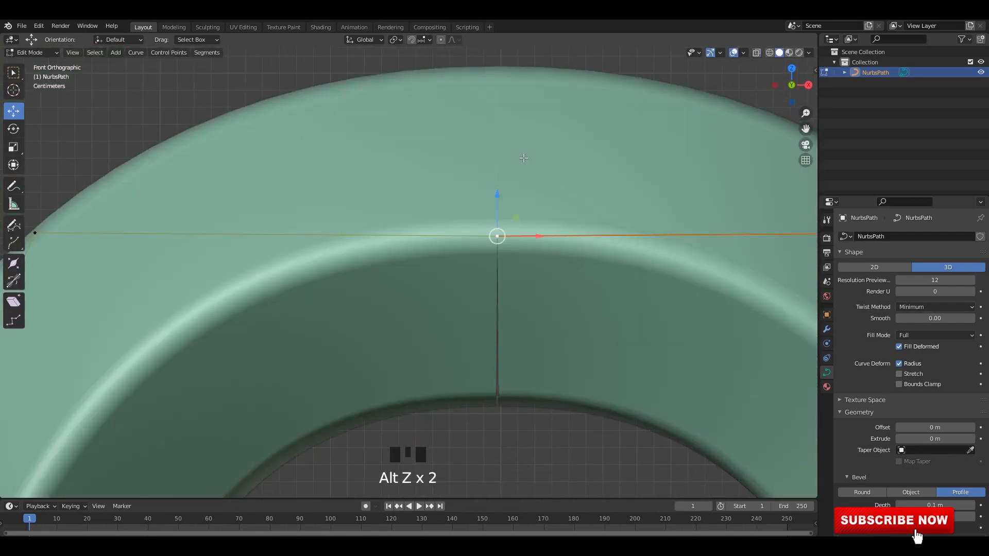
pyautogui.scroll(-3, 582, 146)
pyautogui.hotkey('alt', 'z')
pyautogui.hotkey('alt', 'z')
pyautogui.scroll(-2, 592, 200)
pyautogui.hotkey('ctrl', 's')
pyautogui.click(438, 219)
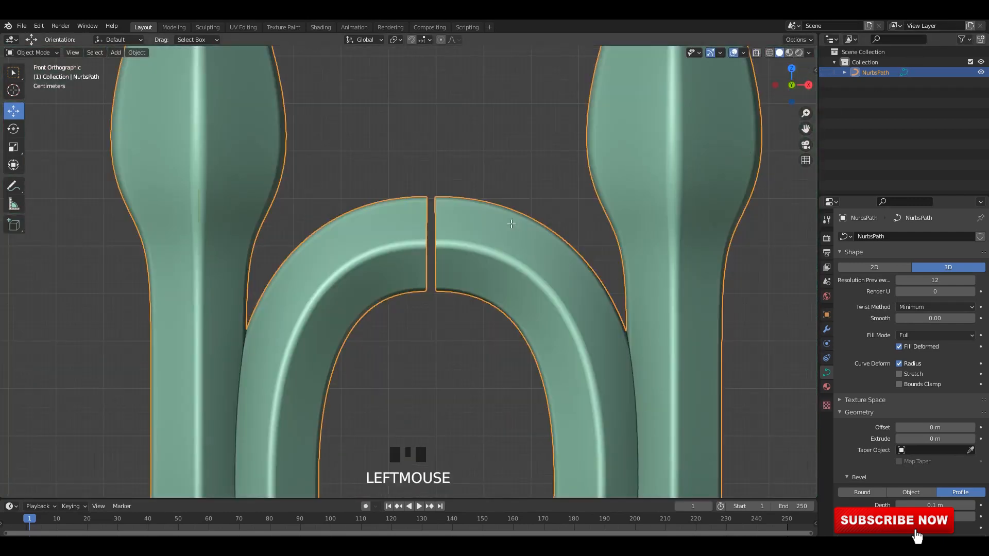
# Step: Join the arch's two crown end points with a segment and delete one of the doubled points
pyautogui.scroll(4, 439, 218)
pyautogui.press('f')
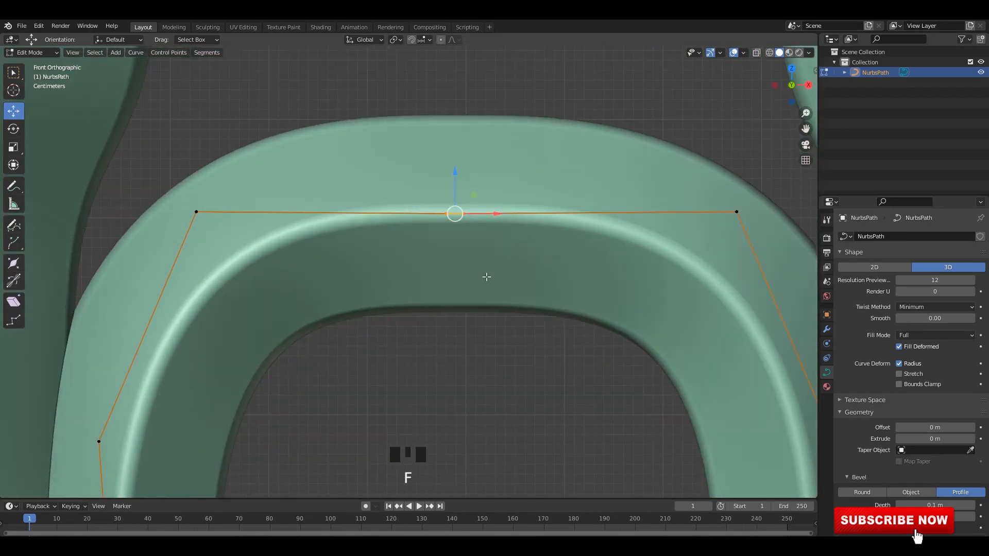
pyautogui.moveTo(467, 232); pyautogui.dragTo(467, 233)
pyautogui.press('x')
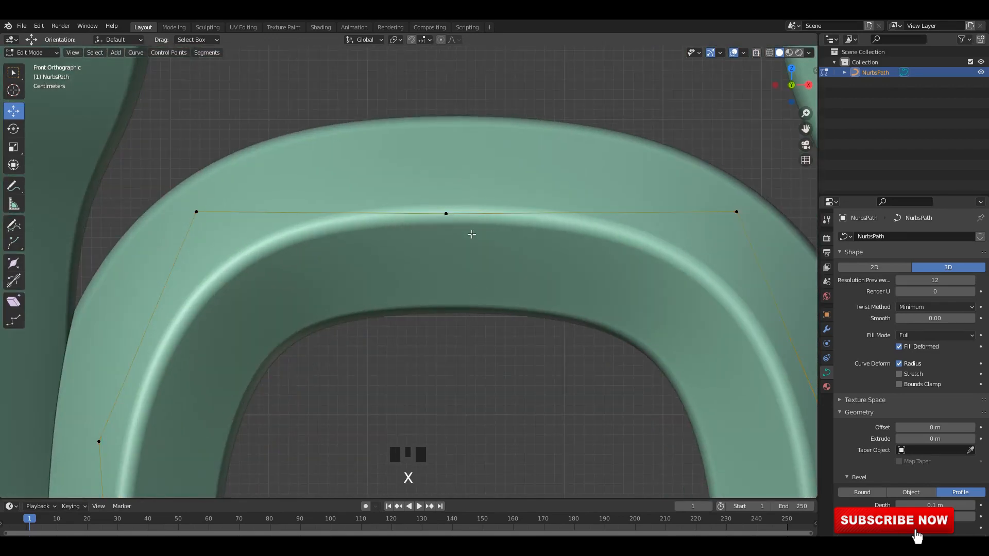
# Step: Move the remaining crown point 0.019601 m along X to center it on the arch, and save the file
pyautogui.keyDown('alt'); pyautogui.moveTo(467, 237); pyautogui.dragTo(555, 222, button='middle'); pyautogui.keyUp('alt')
pyautogui.scroll(1, 492, 221)
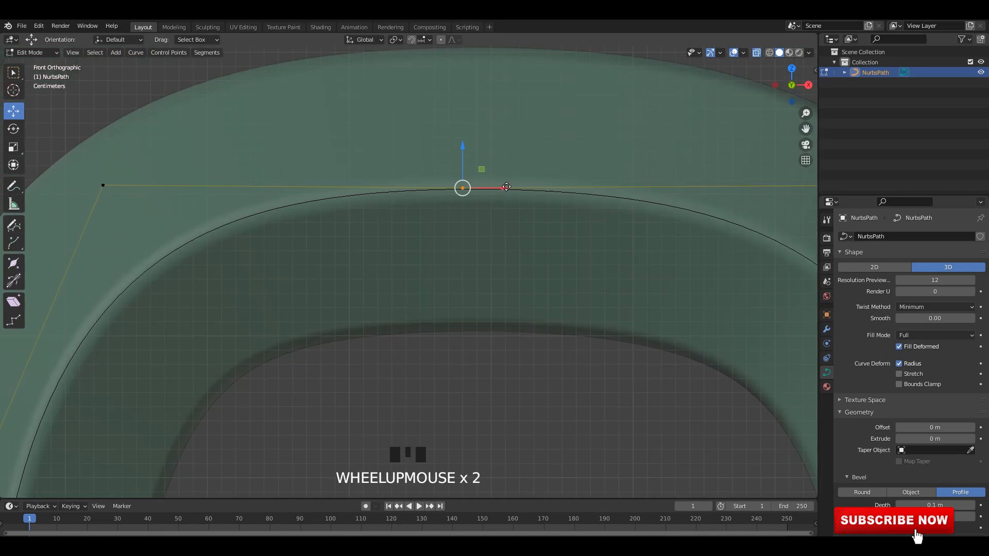
pyautogui.moveTo(504, 187); pyautogui.dragTo(531, 184)
pyautogui.scroll(-4, 515, 189)
pyautogui.hotkey('ctrl', 's')
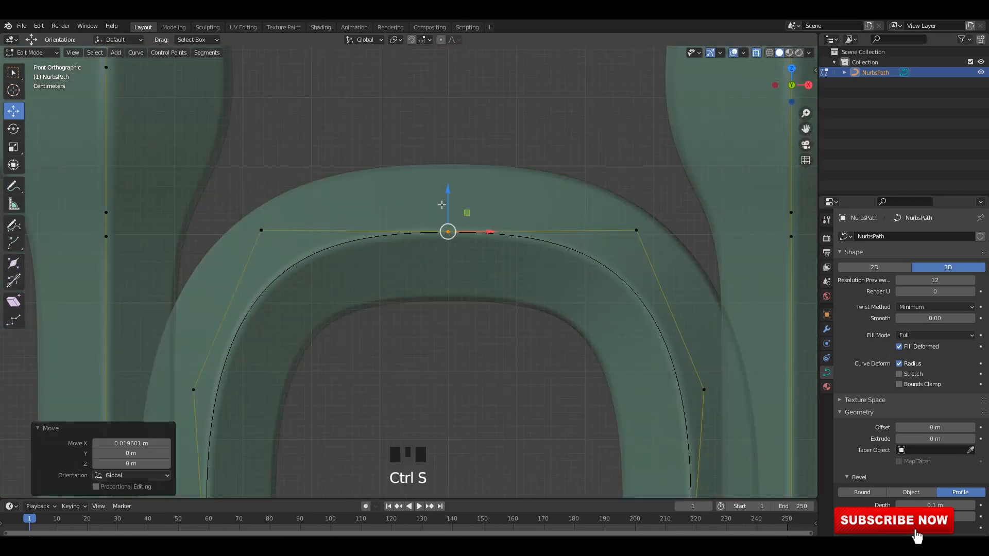
# Step: Raise the arch's crown point along Z to round the top, finishing with a 0.024712 m downward correction
pyautogui.moveTo(449, 193); pyautogui.dragTo(467, 120)
pyautogui.scroll(-5, 434, 225)
pyautogui.hotkey('alt', 'z')
pyautogui.moveTo(424, 183); pyautogui.dragTo(480, 165)
pyautogui.scroll(2, 306, 228)
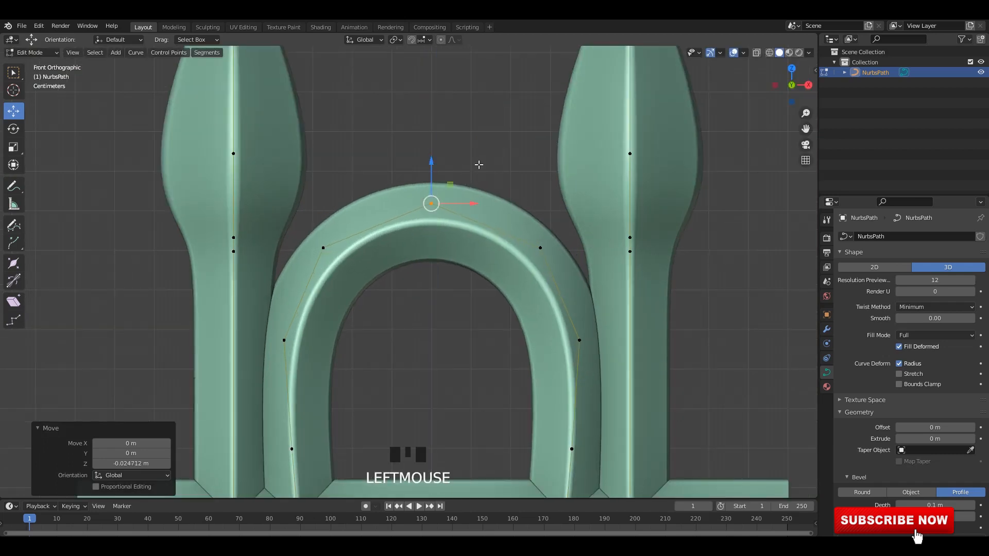
# Step: Scale the arch's two shoulder points along X to smooth its curve, and return to Object Mode
pyautogui.click(322, 247)
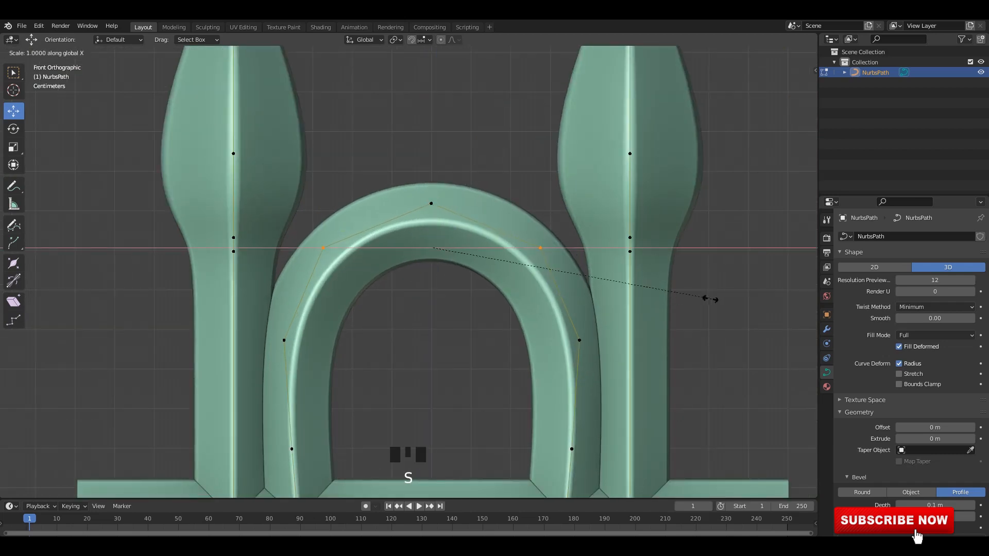
pyautogui.click(691, 297)
pyautogui.press('Tab')
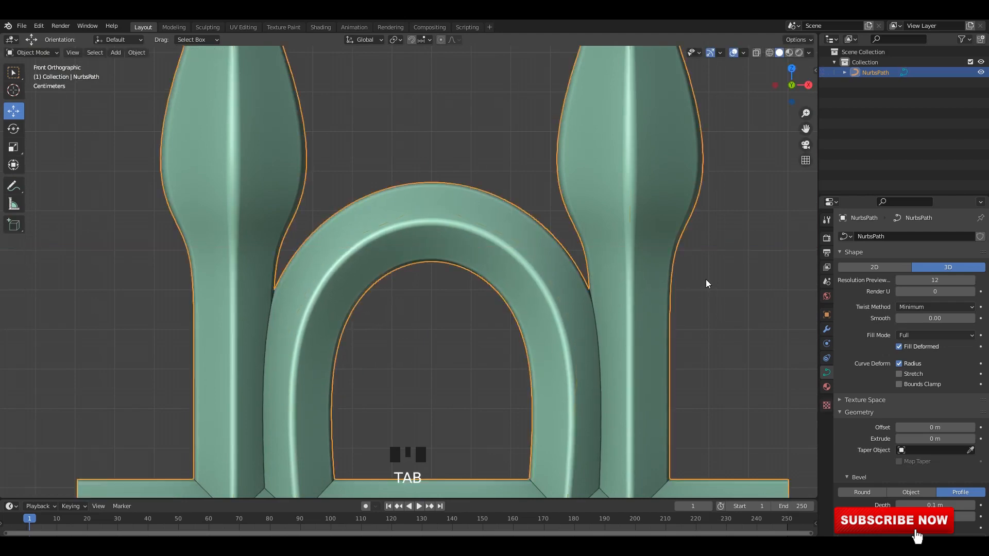
# Step: Try to twist the two upright bars by tilting their middle points between the crossed diagonals
pyautogui.press('Tab')
pyautogui.scroll(-6, 609, 286)
pyautogui.keyDown('shift'); pyautogui.moveTo(610, 286); pyautogui.dragTo(539, 144, button='middle'); pyautogui.keyUp('shift')
pyautogui.moveTo(543, 217); pyautogui.dragTo(509, 287)
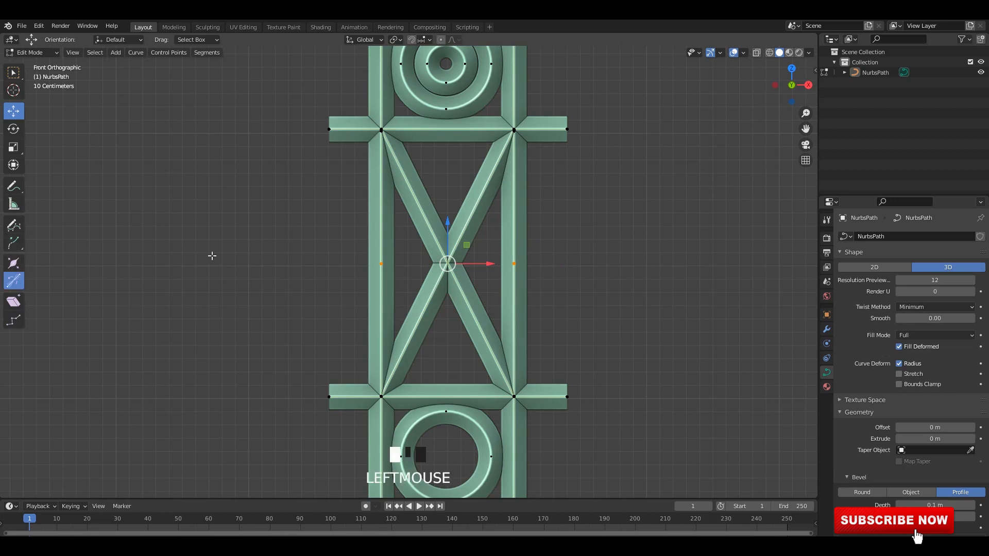
pyautogui.moveTo(444, 269); pyautogui.dragTo(459, 255)
pyautogui.scroll(-3, 417, 269)
pyautogui.scroll(-2, 507, 239)
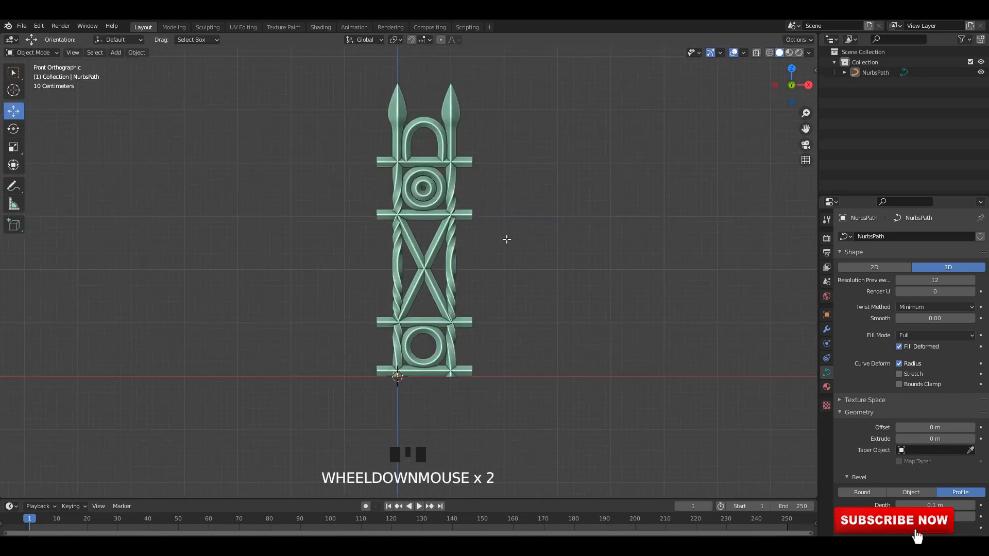
pyautogui.scroll(3, 507, 239)
pyautogui.hotkey('ctrl', 'z')
pyautogui.press('Tab')
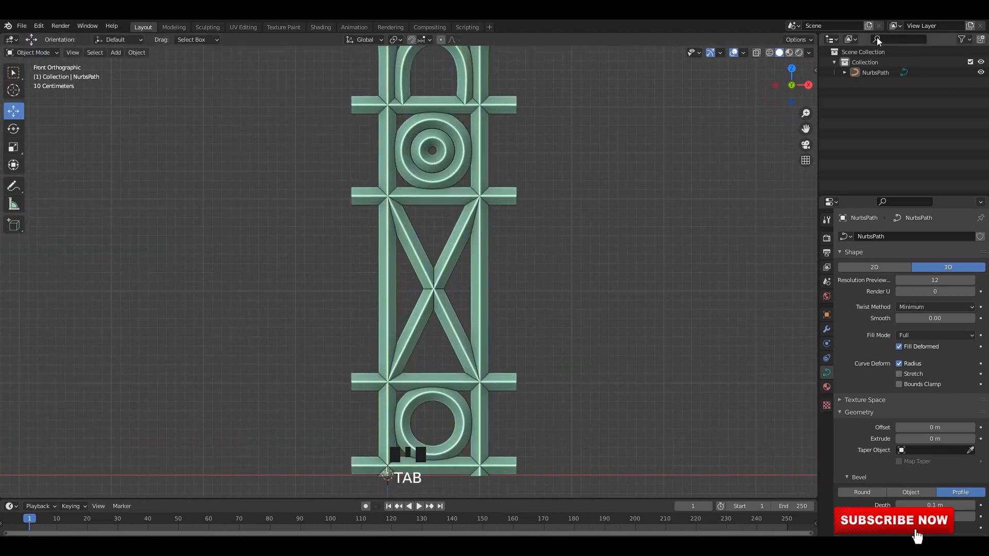
# Step: Save the file and select the points of both upright bars in Edit Mode, leaving out the spearhead points
pyautogui.scroll(-2, 359, 305)
pyautogui.hotkey('ctrl', 's')
pyautogui.click(447, 100)
pyautogui.press('Tab')
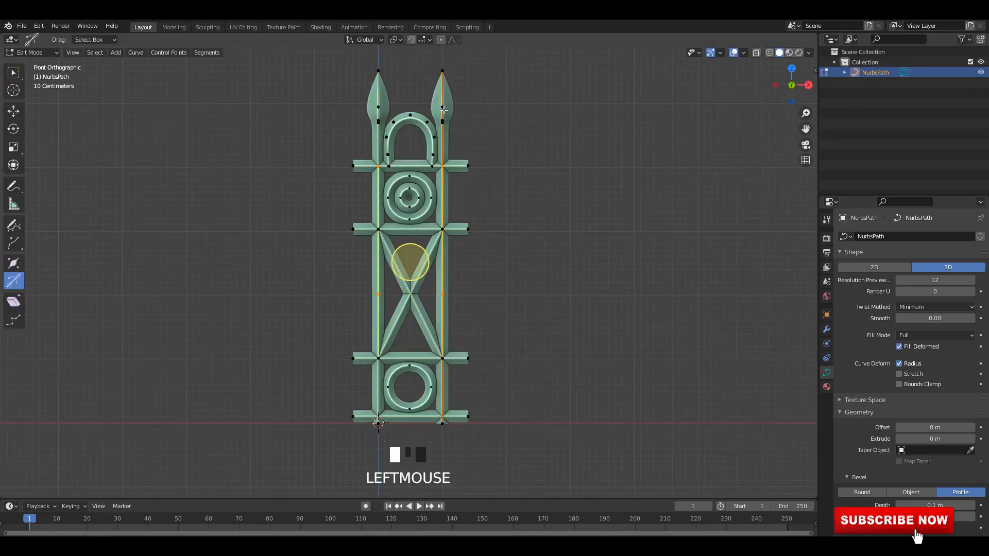
pyautogui.press('l')
pyautogui.scroll(-1, 361, 90)
pyautogui.keyDown('ctrl'); pyautogui.moveTo(328, 80); pyautogui.dragTo(539, 159); pyautogui.keyUp('ctrl')
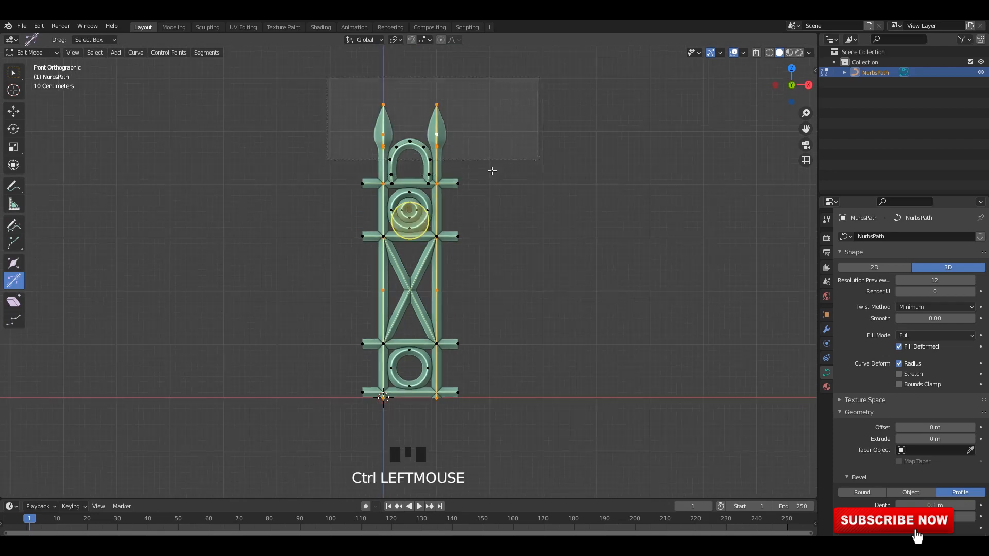
pyautogui.scroll(2, 480, 182)
pyautogui.keyDown('shift'); pyautogui.moveTo(466, 254); pyautogui.dragTo(471, 202, button='middle'); pyautogui.keyUp('shift')
pyautogui.keyDown('ctrl'); pyautogui.moveTo(312, 359); pyautogui.dragTo(312, 359); pyautogui.keyUp('ctrl')
pyautogui.keyDown('shift'); pyautogui.moveTo(313, 359); pyautogui.dragTo(312, 416, button='middle'); pyautogui.keyUp('shift')
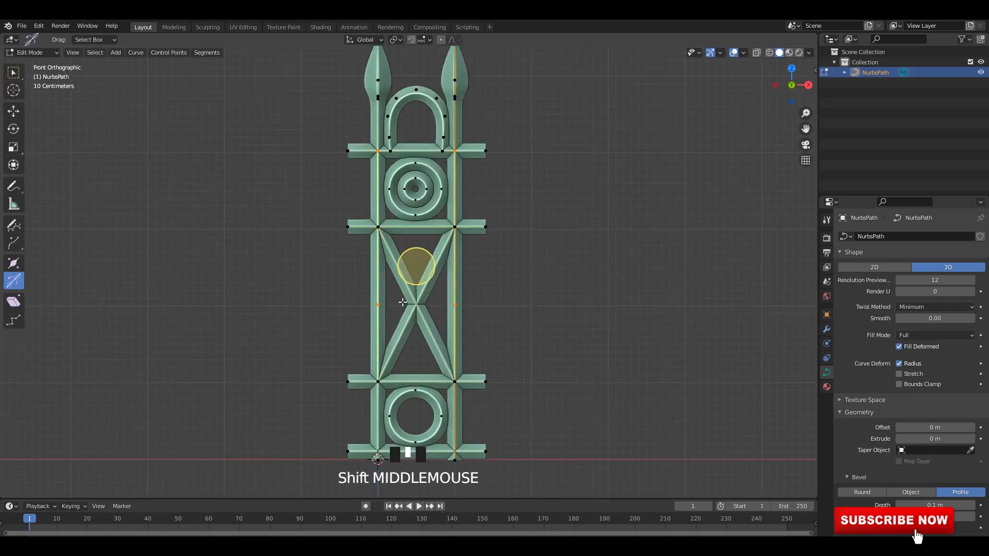
# Step: Tilt the selected bar points to twist the two upright bars, and return to Object Mode
pyautogui.moveTo(407, 278)
pyautogui.mouseDown()
pyautogui.moveTo(412, 257)
pyautogui.moveTo(384, 250)
pyautogui.moveTo(406, 264)
pyautogui.moveTo(405, 249)
pyautogui.moveTo(413, 249)
pyautogui.moveTo(423, 266)
pyautogui.moveTo(413, 265)
pyautogui.mouseUp()
pyautogui.keyDown('shift'); pyautogui.moveTo(413, 265); pyautogui.dragTo(412, 143, button='middle'); pyautogui.keyUp('shift')
pyautogui.scroll(2, 487, 369)
pyautogui.press('Tab')
pyautogui.scroll(4, 489, 369)
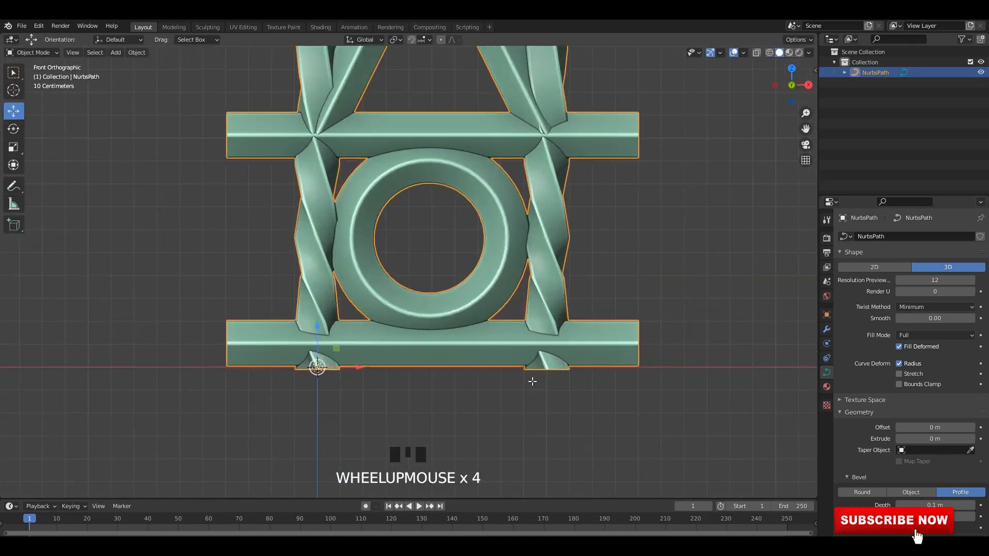
# Step: Select the bottom end points of both upright bars and raise them along Z into the lowest crossbar
pyautogui.press('Tab')
pyautogui.keyDown('shift'); pyautogui.moveTo(532, 380); pyautogui.dragTo(515, 318, button='middle'); pyautogui.keyUp('shift')
pyautogui.hotkey('alt', 'z')
pyautogui.moveTo(582, 366); pyautogui.dragTo(244, 297)
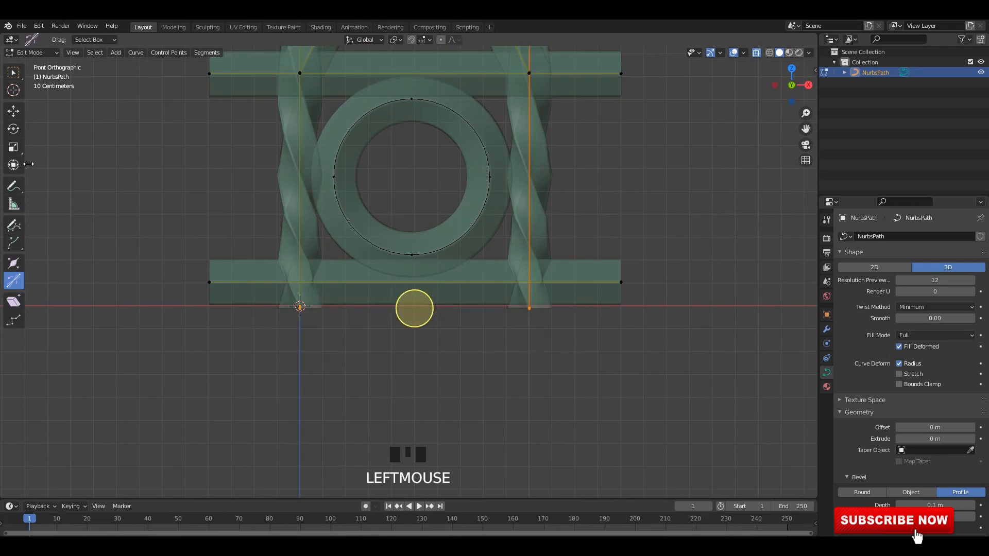
pyautogui.click(17, 115)
pyautogui.scroll(3, 415, 310)
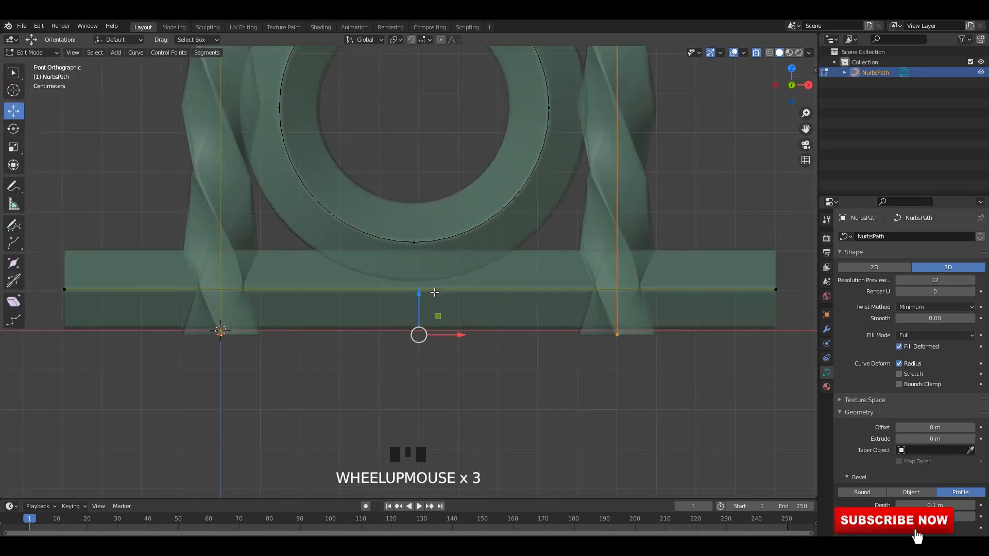
pyautogui.hotkey('alt', 'z')
pyautogui.moveTo(418, 288); pyautogui.dragTo(415, 251)
pyautogui.scroll(-2, 612, 214)
pyautogui.press('Tab')
pyautogui.scroll(-4, 487, 206)
# Step: Add a level 1 Subdivision Surface modifier to the fence curve
pyautogui.click(522, 221)
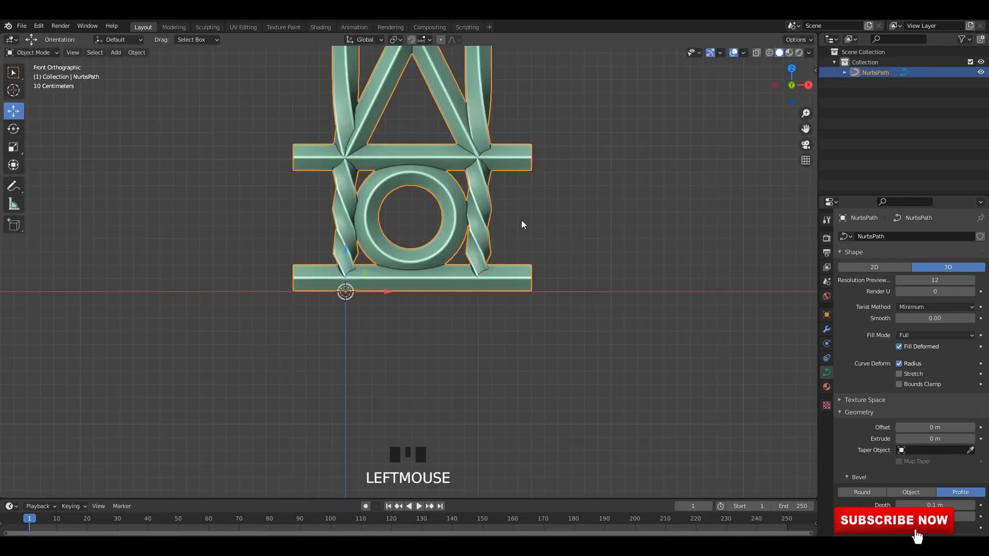
pyautogui.hotkey('ctrl', '1')
pyautogui.click(595, 223)
pyautogui.scroll(-2, 594, 221)
pyautogui.keyDown('shift'); pyautogui.moveTo(593, 221); pyautogui.dragTo(519, 325, button='middle'); pyautogui.keyUp('shift')
pyautogui.scroll(-1, 516, 294)
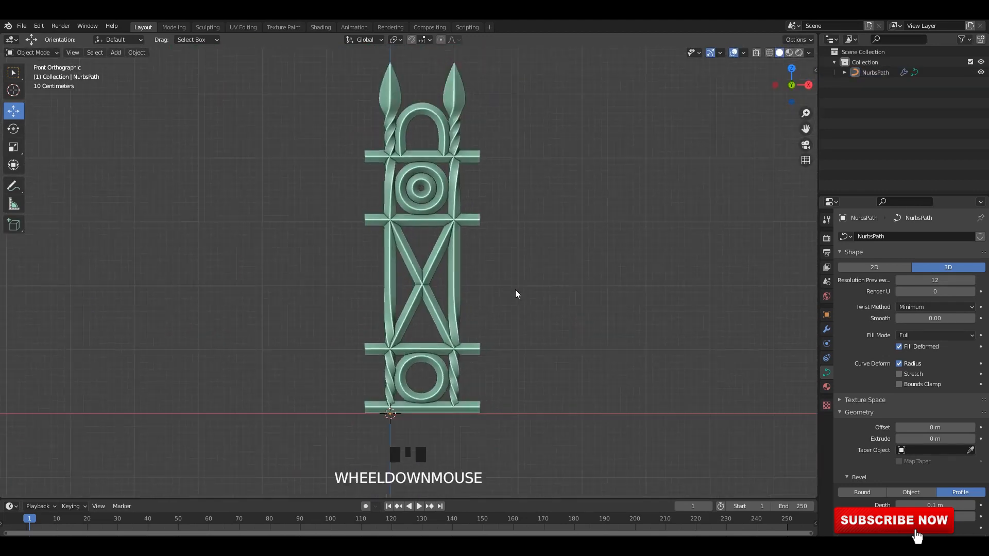
pyautogui.scroll(-2, 516, 234)
pyautogui.click(511, 188)
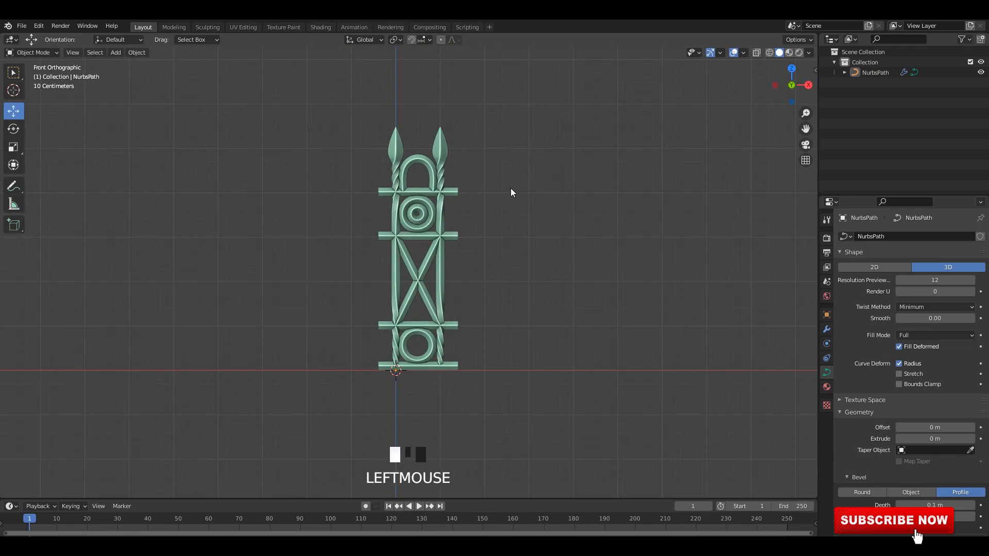
# Step: Check the smoothed fence section in perspective and save the file
pyautogui.scroll(3, 511, 192)
pyautogui.moveTo(453, 205); pyautogui.dragTo(548, 236, button='middle')
pyautogui.keyDown('ctrl'); pyautogui.click(462, 219); pyautogui.keyUp('ctrl')
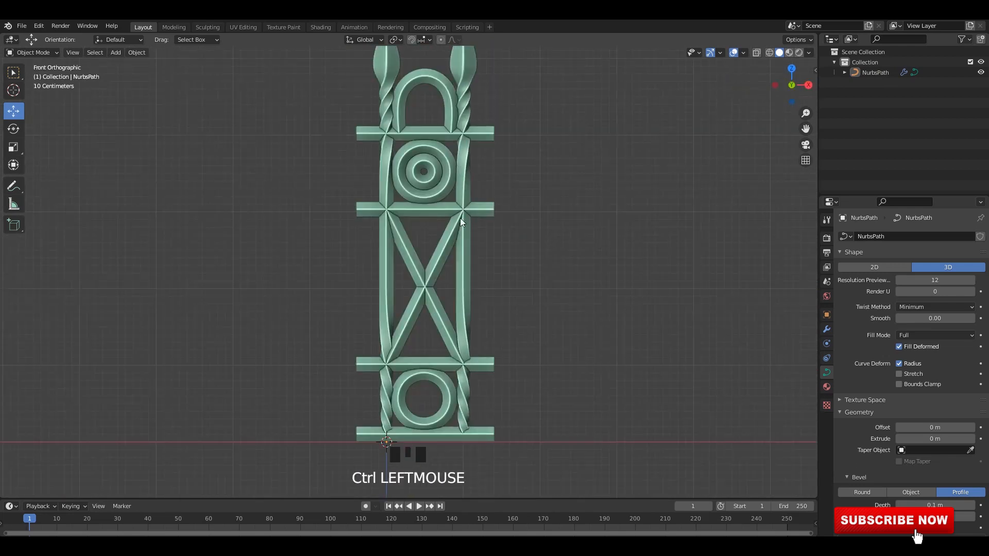
pyautogui.scroll(-1, 450, 214)
pyautogui.moveTo(461, 219); pyautogui.dragTo(444, 270, button='middle')
pyautogui.hotkey('ctrl', 's')
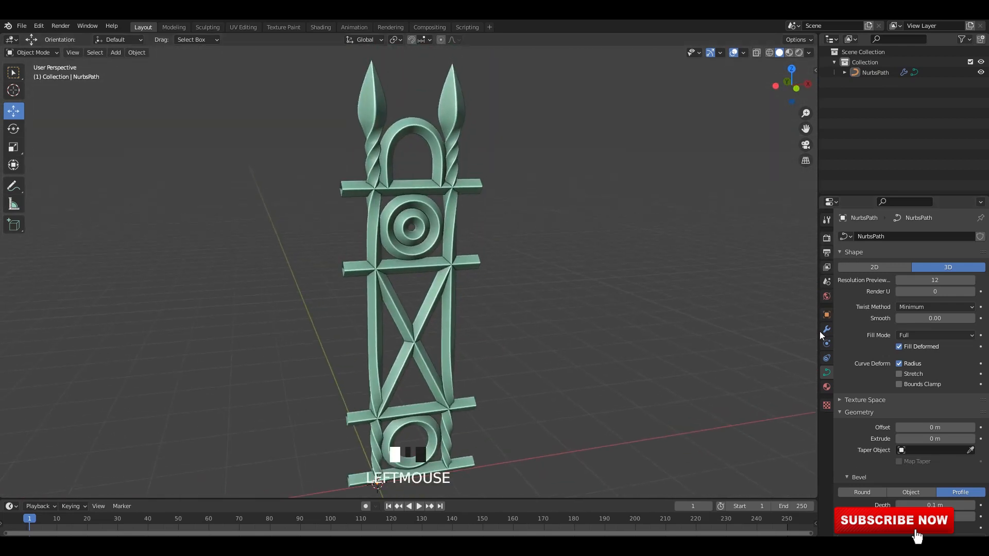
# Step: Add an Array modifier to the fence section and save the file in front view
pyautogui.click(826, 329)
pyautogui.click(842, 254)
pyautogui.click(867, 236)
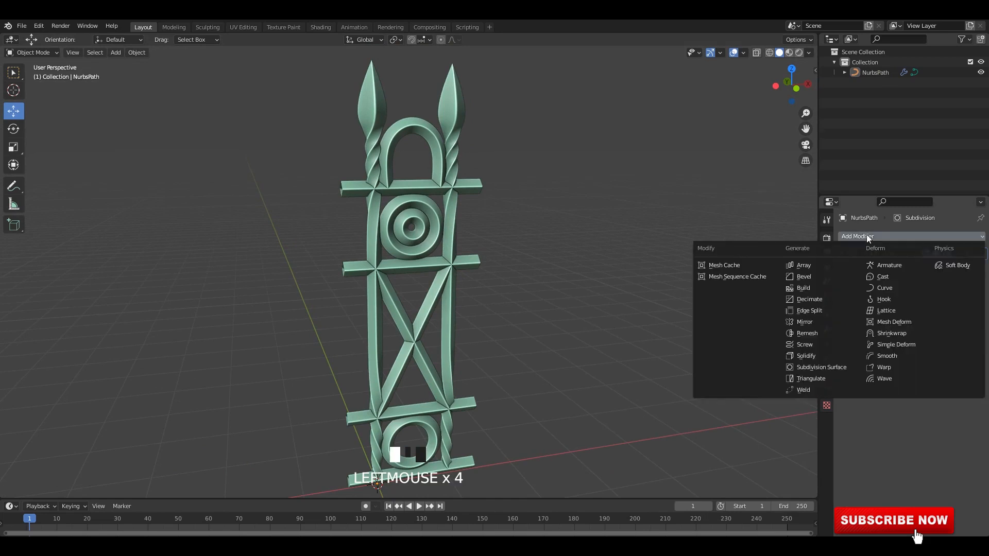
pyautogui.click(801, 267)
pyautogui.moveTo(459, 226); pyautogui.dragTo(539, 179, button='middle')
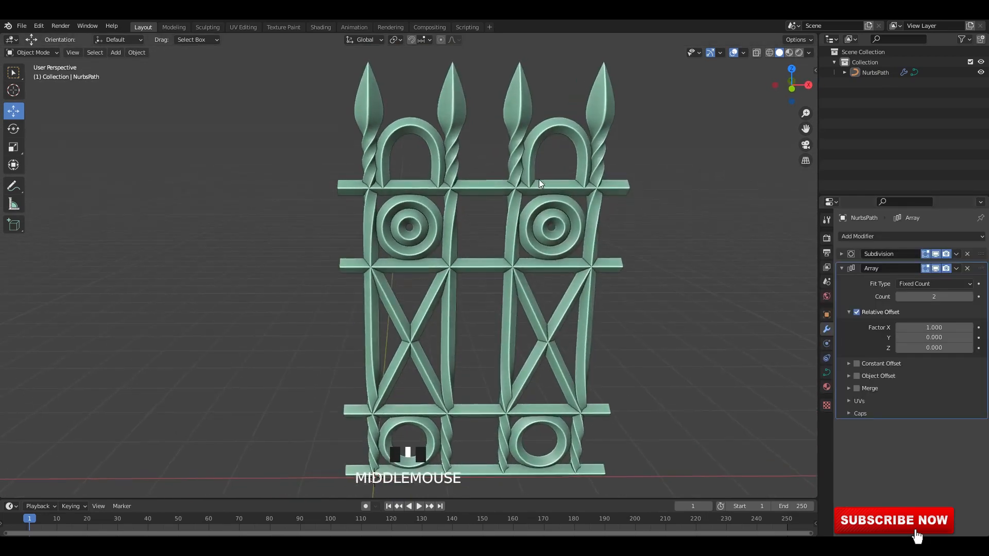
pyautogui.click(583, 163)
pyautogui.press('KP_Decimal')
pyautogui.click(606, 224)
pyautogui.keyDown('alt'); pyautogui.moveTo(606, 223); pyautogui.dragTo(572, 232, button='middle'); pyautogui.keyUp('alt')
pyautogui.keyDown('alt'); pyautogui.moveTo(572, 232); pyautogui.dragTo(601, 240, button='middle'); pyautogui.keyUp('alt')
pyautogui.hotkey('ctrl', 's')
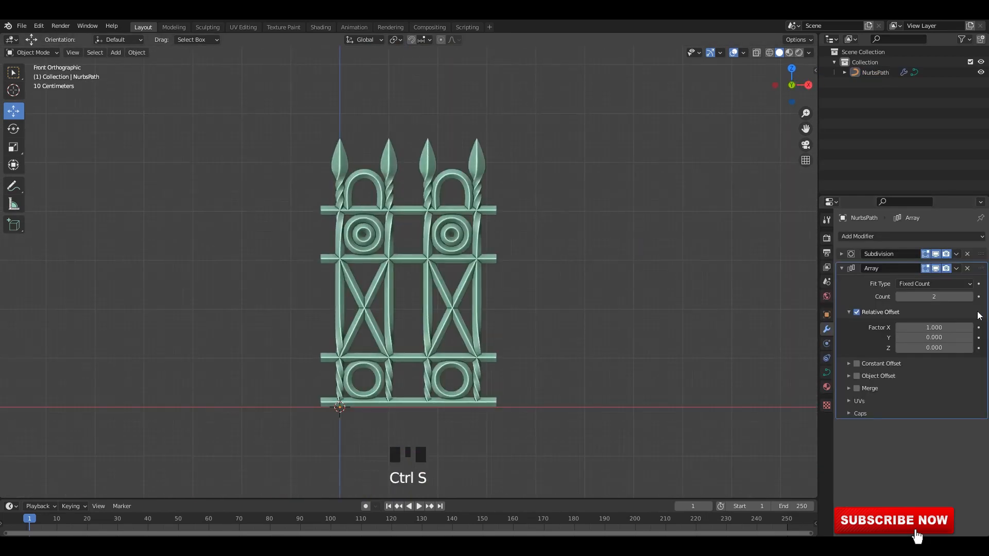
# Step: Set the Array modifier's count to 5 and its relative offset Factor X to 0.5
pyautogui.press('Return')
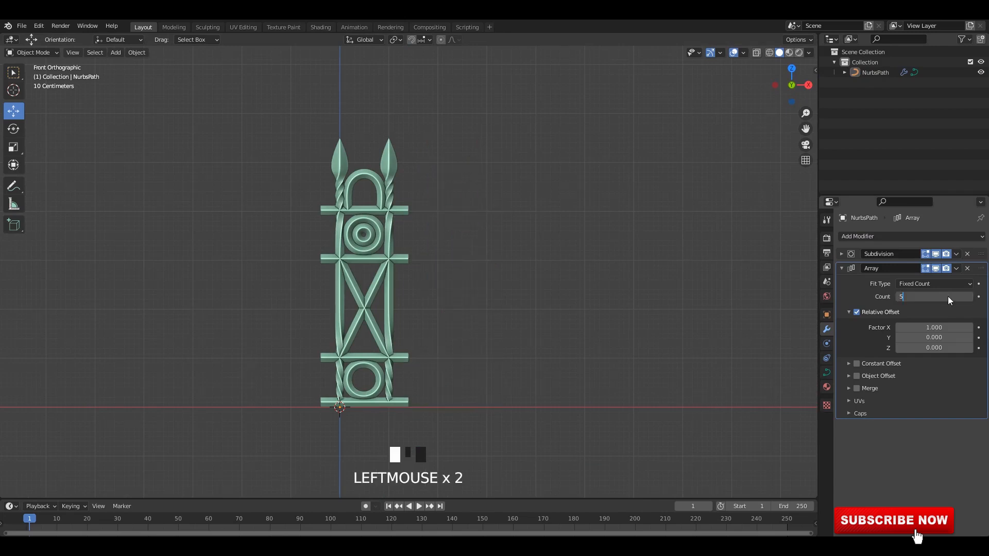
pyautogui.press('Return')
pyautogui.click(938, 328)
pyautogui.write('0.')
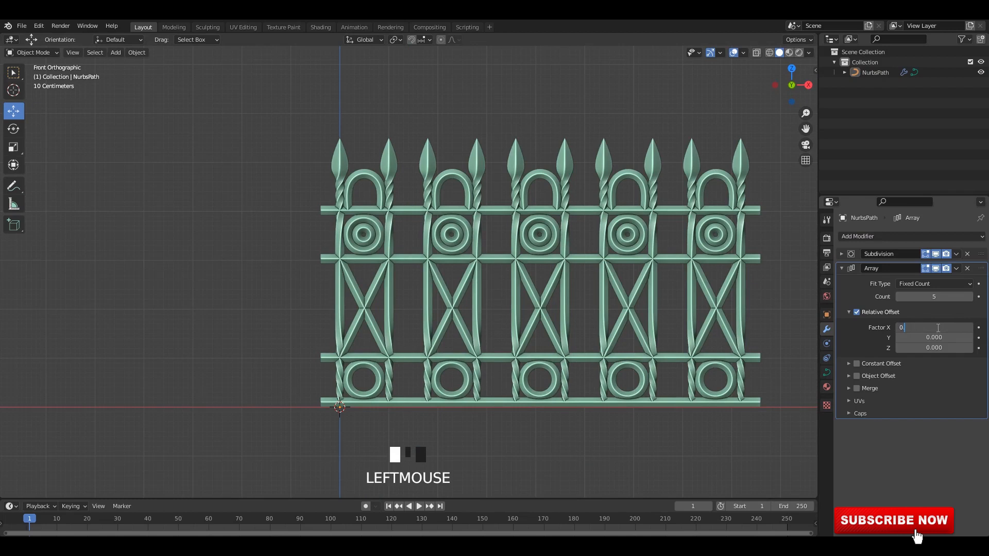
pyautogui.write('5')
pyautogui.press('Return')
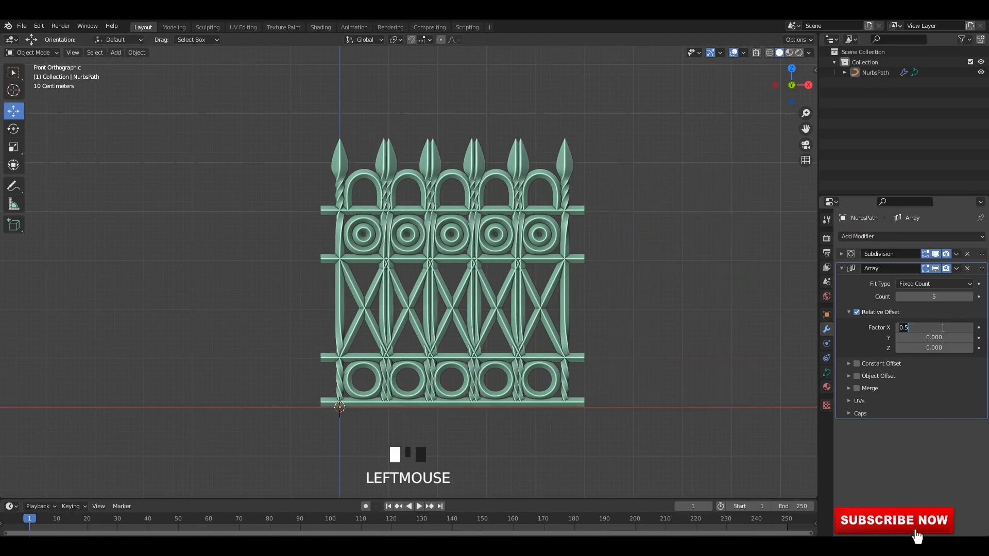
# Step: Adjust the array's relative offset Factor X to 0.800
pyautogui.click(900, 328)
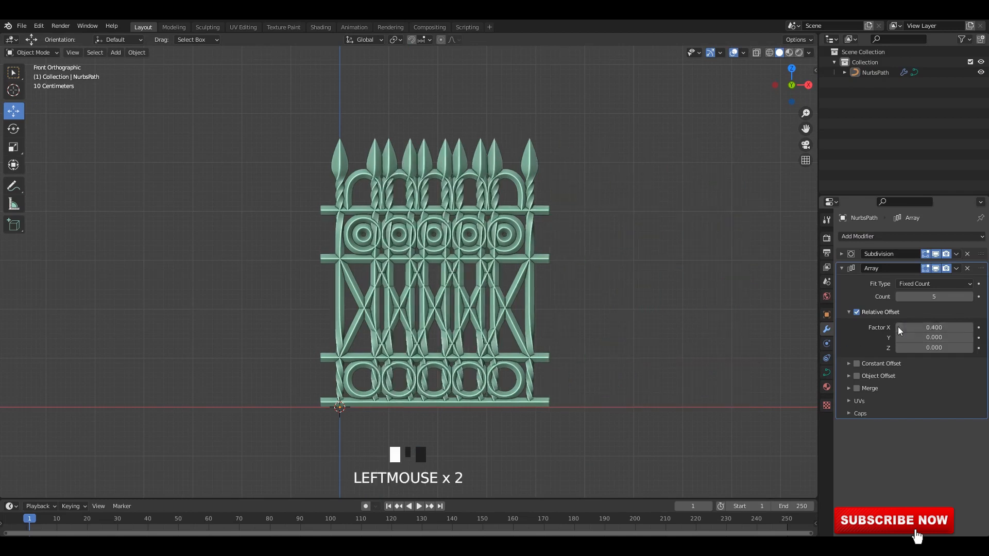
pyautogui.click(972, 331)
pyautogui.click(972, 330)
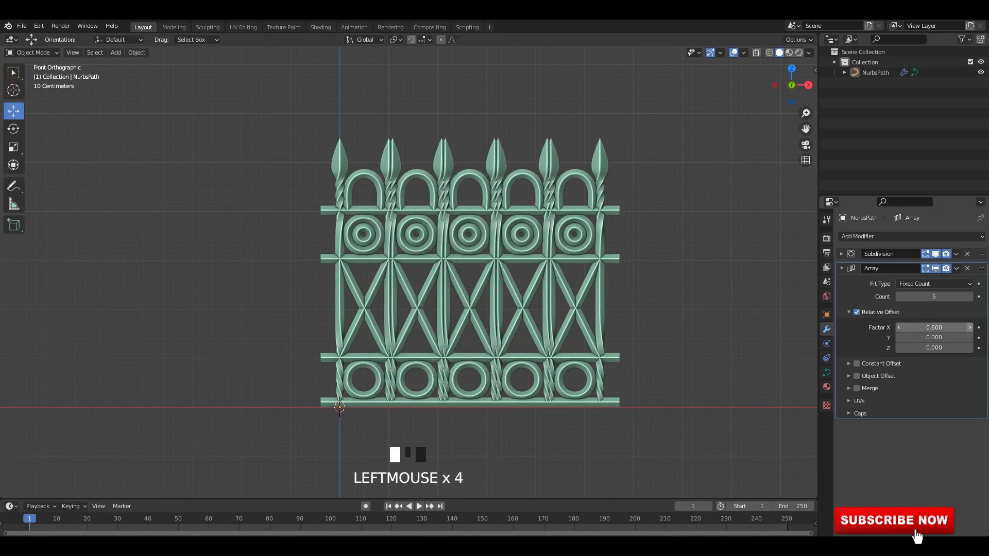
pyautogui.click(972, 331)
pyautogui.click(973, 331)
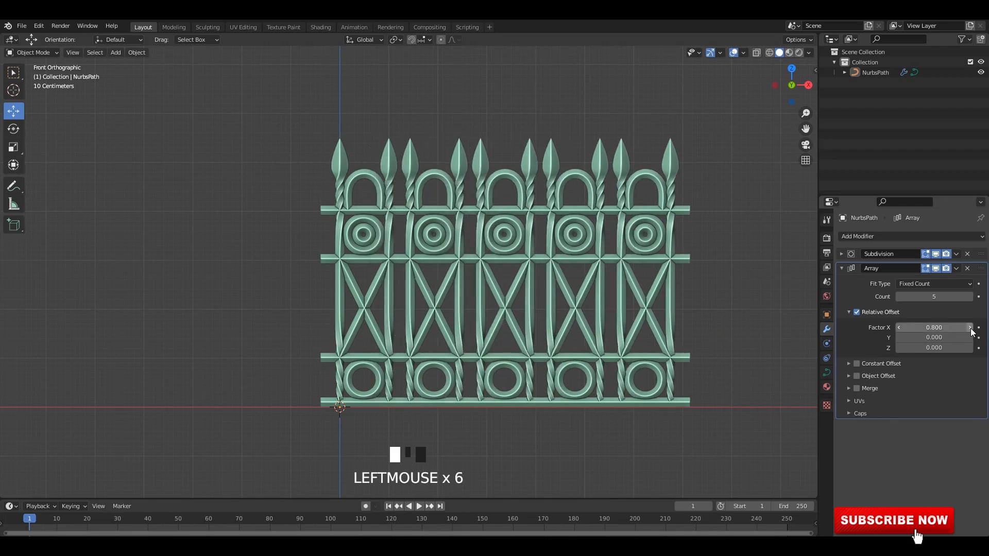
# Step: Examine the arrayed fence in perspective for the spacing and continuity of its sections
pyautogui.click(705, 258)
pyautogui.moveTo(705, 258); pyautogui.dragTo(659, 242, button='middle')
pyautogui.scroll(3, 660, 242)
pyautogui.click(531, 190)
pyautogui.scroll(-2, 613, 242)
pyautogui.click(615, 244)
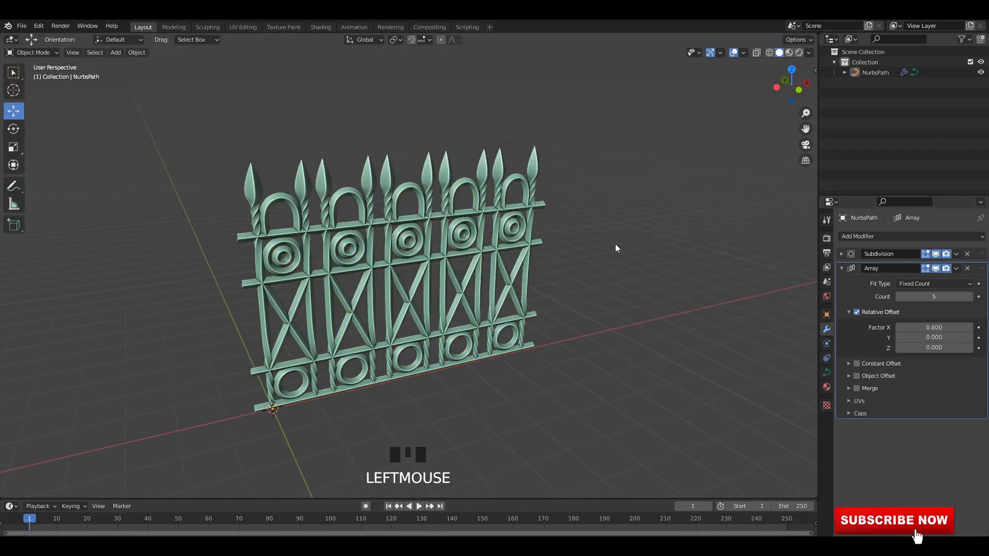
pyautogui.scroll(3, 543, 220)
pyautogui.moveTo(542, 219); pyautogui.dragTo(805, 321, button='middle')
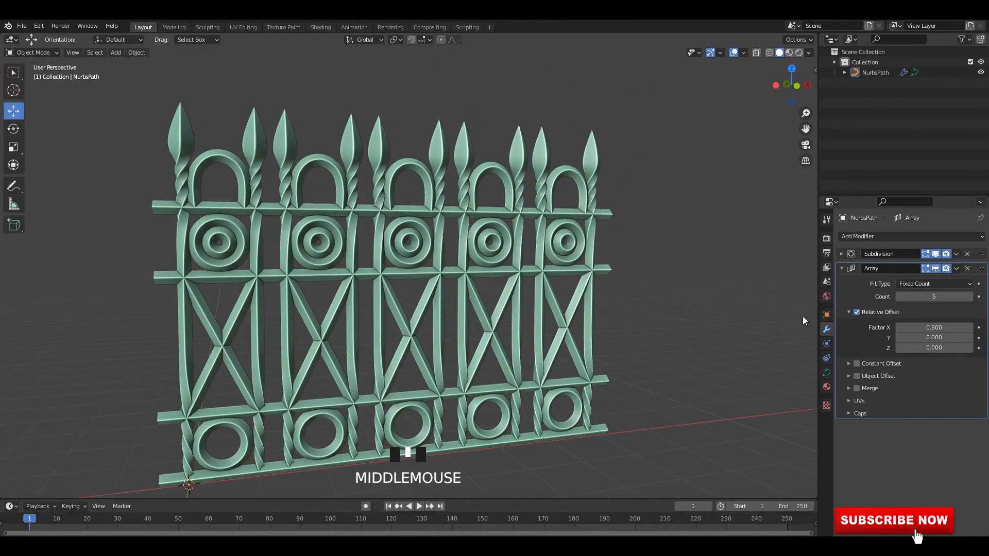
# Step: Increase the array count to 6 and return to a front view of the first section
pyautogui.click(970, 297)
pyautogui.moveTo(642, 270); pyautogui.dragTo(601, 253, button='middle')
pyautogui.scroll(2, 589, 265)
pyautogui.keyDown('alt'); pyautogui.moveTo(600, 254); pyautogui.dragTo(572, 222, button='middle'); pyautogui.keyUp('alt')
pyautogui.keyDown('shift'); pyautogui.moveTo(572, 221); pyautogui.dragTo(814, 227, button='middle'); pyautogui.keyUp('shift')
pyautogui.scroll(3, 386, 244)
# Step: Duplicate the innermost ring in Edit Mode and move the copy up along Z into the arch
pyautogui.press('Tab')
pyautogui.keyDown('shift'); pyautogui.moveTo(394, 268); pyautogui.dragTo(420, 270, button='middle'); pyautogui.keyUp('shift')
pyautogui.keyDown('shift'); pyautogui.scroll(1, 419, 270); pyautogui.keyUp('shift')
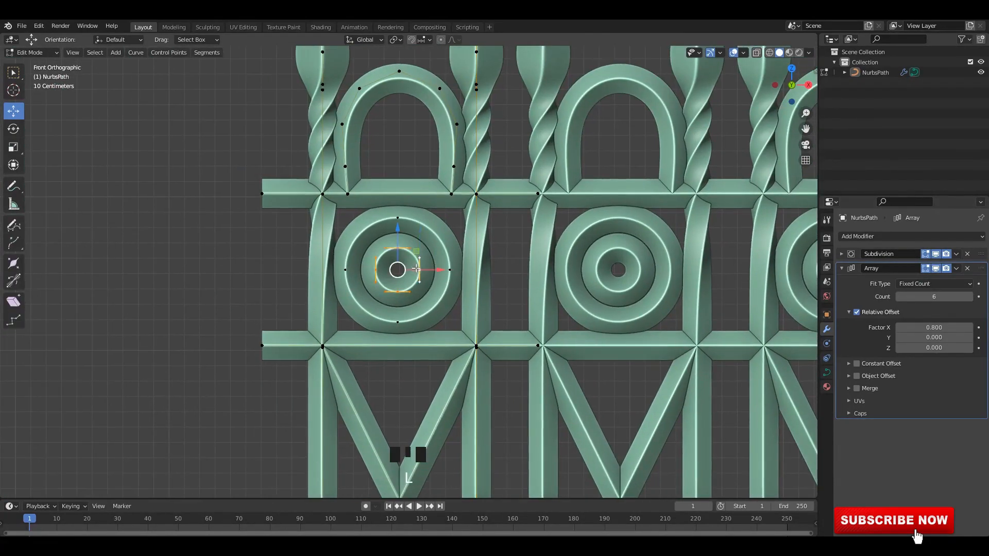
pyautogui.hotkey('shift', 'd')
pyautogui.rightClick(394, 251)
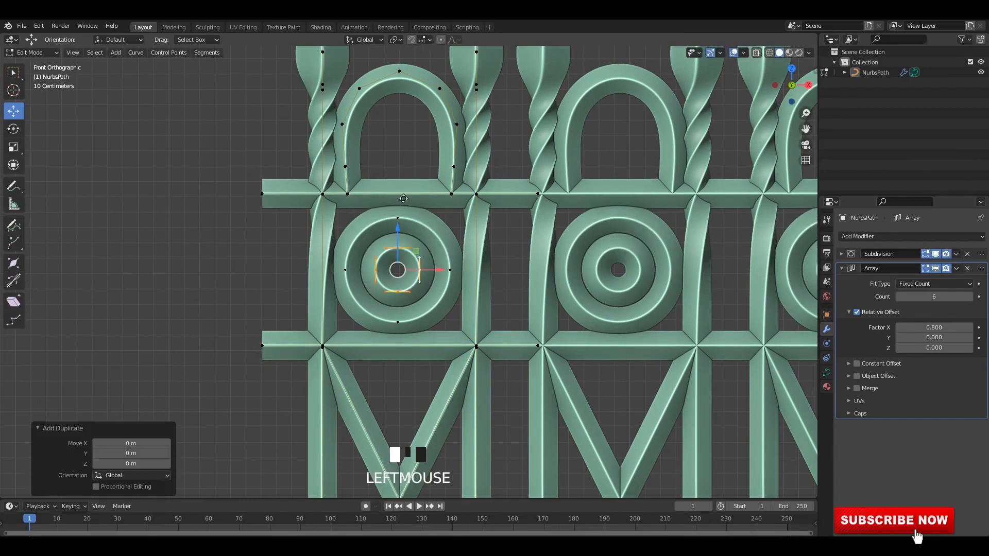
pyautogui.moveTo(404, 199); pyautogui.dragTo(407, 133)
# Step: Delete the bottom control point of the copied ring inside the arch
pyautogui.scroll(4, 415, 229)
pyautogui.keyDown('shift'); pyautogui.moveTo(414, 230); pyautogui.dragTo(433, 322, button='middle'); pyautogui.keyUp('shift')
pyautogui.click(397, 244)
pyautogui.press('x')
pyautogui.click(397, 250)
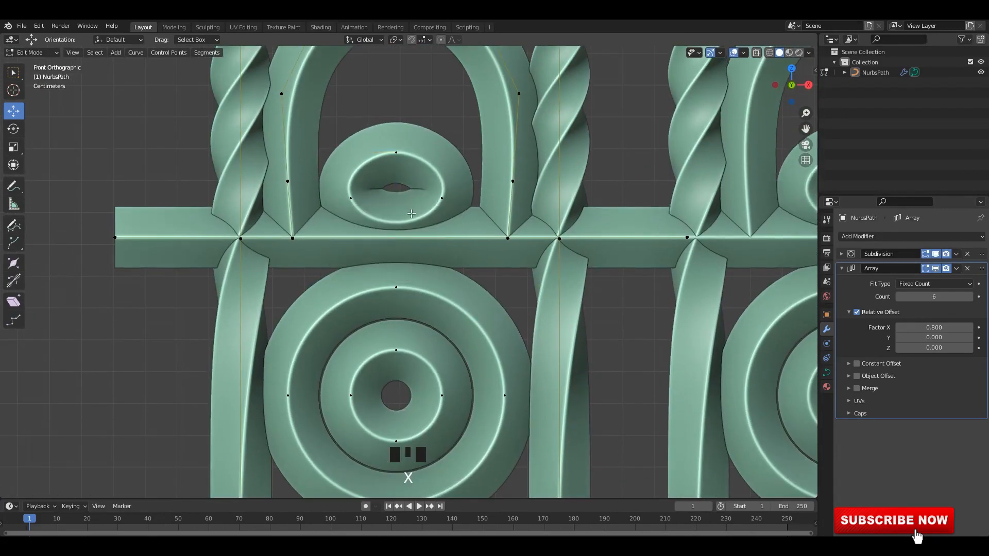
# Step: Undo the deletion of the control point on the copied ring inside the arch
pyautogui.keyDown('shift'); pyautogui.moveTo(412, 213); pyautogui.dragTo(413, 225, button='middle'); pyautogui.keyUp('shift')
pyautogui.hotkey('ctrl', 'z')
pyautogui.scroll(-3, 422, 232)
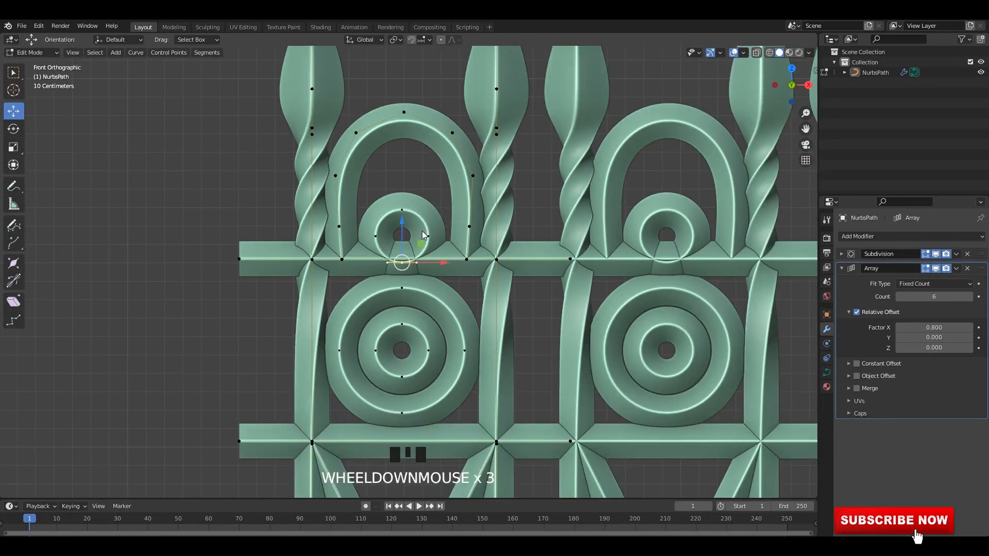
pyautogui.press('Tab')
pyautogui.press('Tab')
# Step: Select the whole copied ring inside the arch and raise it about 0.194 m along Z
pyautogui.click(421, 230)
pyautogui.press('l')
pyautogui.scroll(2, 424, 229)
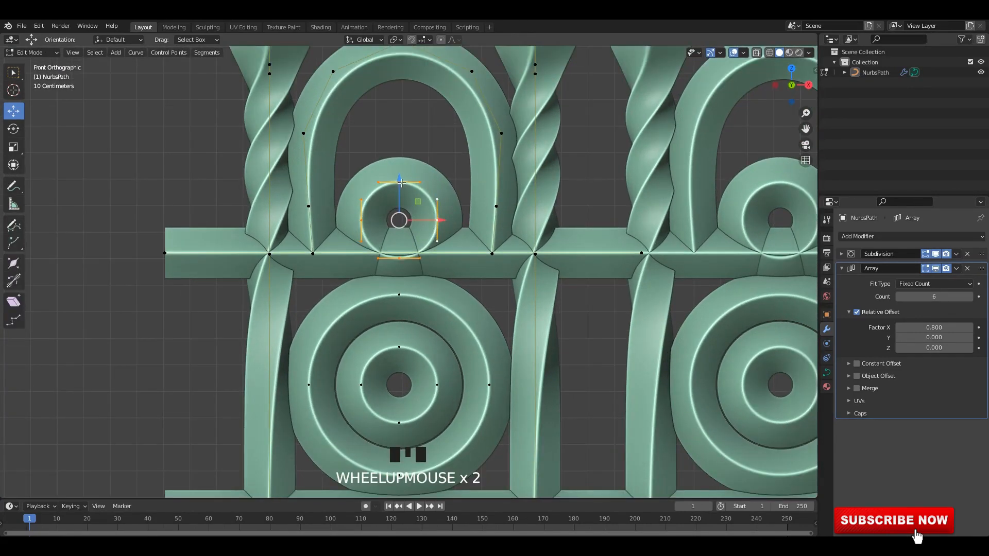
pyautogui.moveTo(403, 156); pyautogui.dragTo(413, 124)
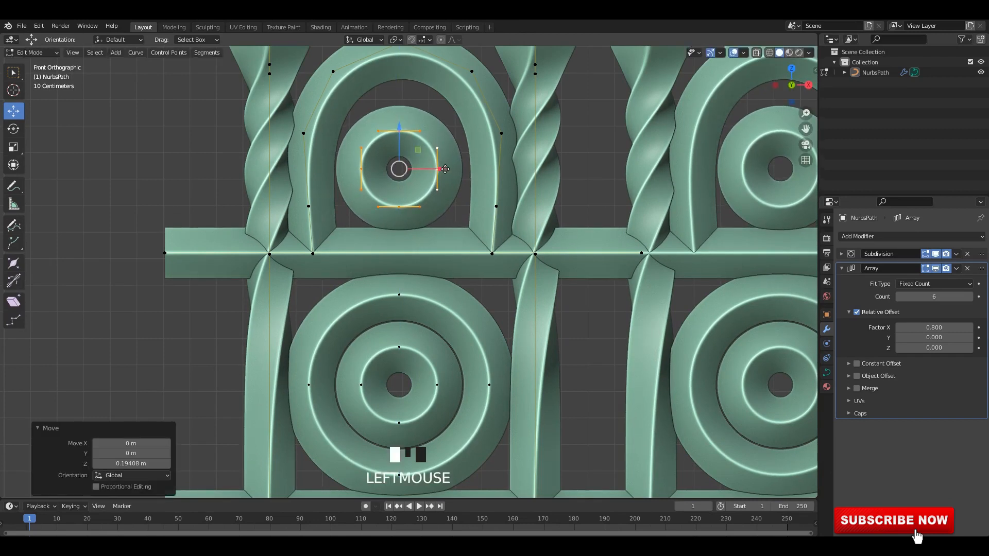
# Step: Nudge the copied ring about 0.012 m along X, scale it up slightly and return to Object Mode
pyautogui.moveTo(445, 169); pyautogui.dragTo(447, 169)
pyautogui.press('s')
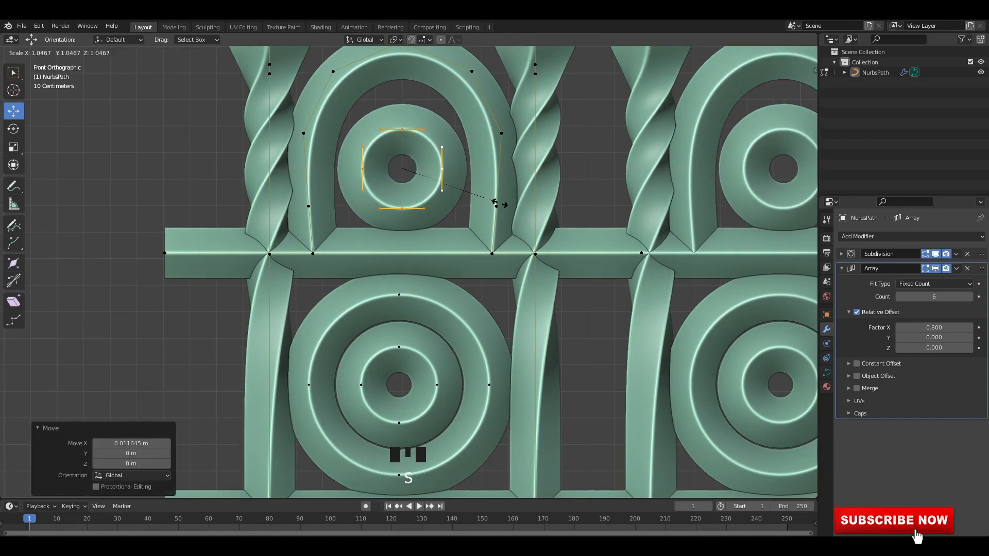
pyautogui.click(509, 205)
pyautogui.scroll(-4, 500, 192)
pyautogui.press('Tab')
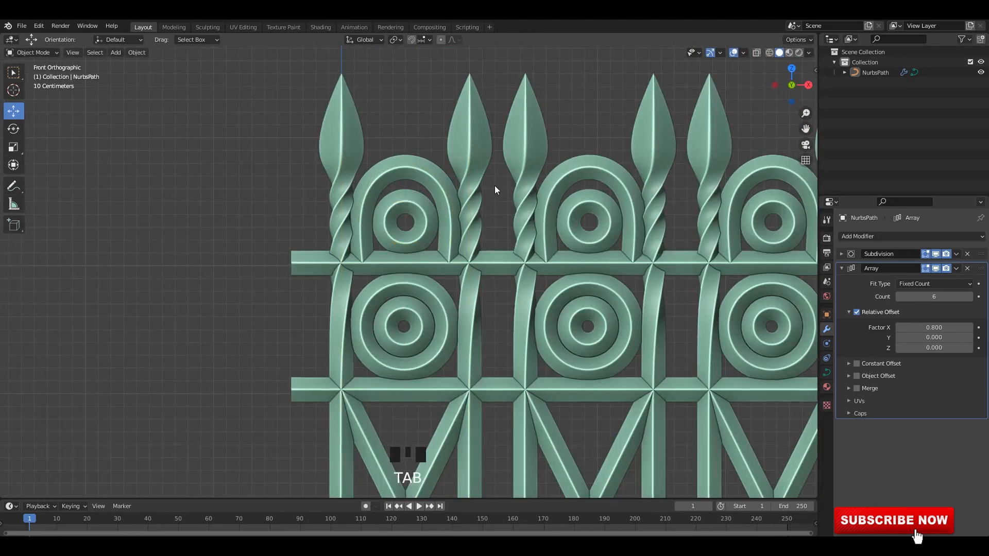
# Step: Save the file and check the whole arrayed fence with the new arch rings in perspective
pyautogui.scroll(-5, 562, 253)
pyautogui.keyDown('shift'); pyautogui.moveTo(532, 242); pyautogui.dragTo(489, 212, button='middle'); pyautogui.keyUp('shift')
pyautogui.moveTo(489, 212); pyautogui.dragTo(381, 221, button='middle')
pyautogui.hotkey('ctrl', 's')
pyautogui.scroll(2, 409, 219)
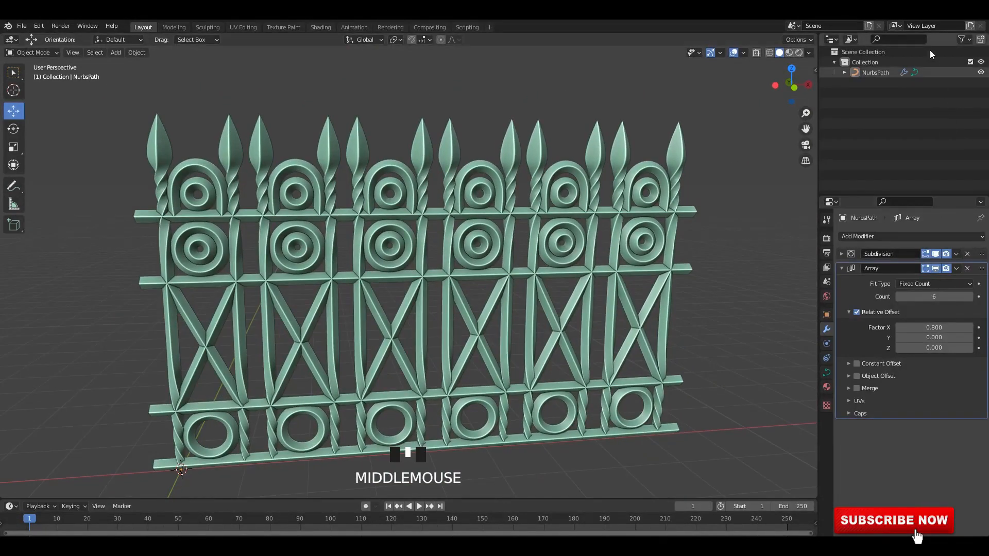
pyautogui.moveTo(510, 230)
pyautogui.mouseDown(button='middle')
pyautogui.moveTo(529, 224)
pyautogui.moveTo(511, 223)
pyautogui.mouseUp(button='middle')
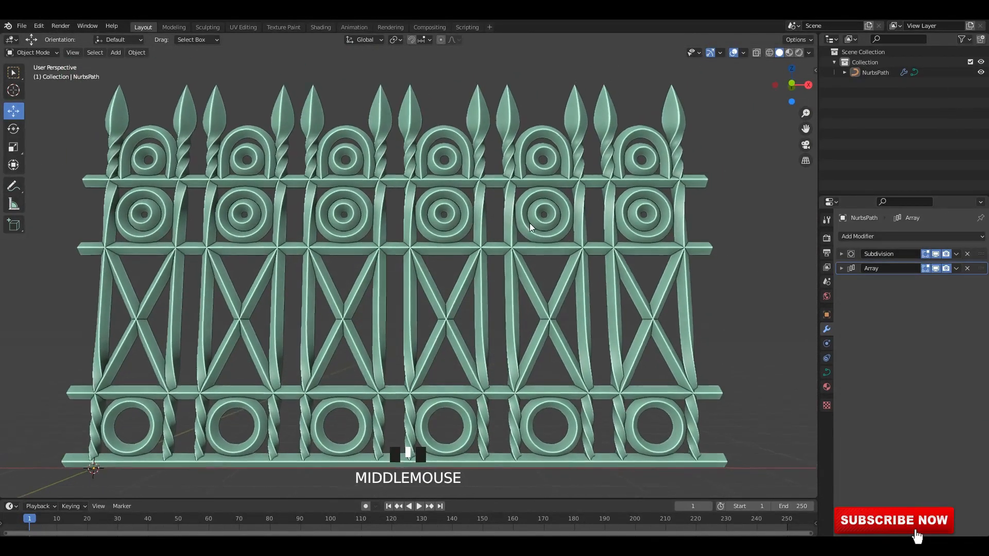
pyautogui.keyDown('shift'); pyautogui.moveTo(511, 224); pyautogui.dragTo(528, 227, button='middle'); pyautogui.keyUp('shift')
pyautogui.scroll(3, 578, 254)
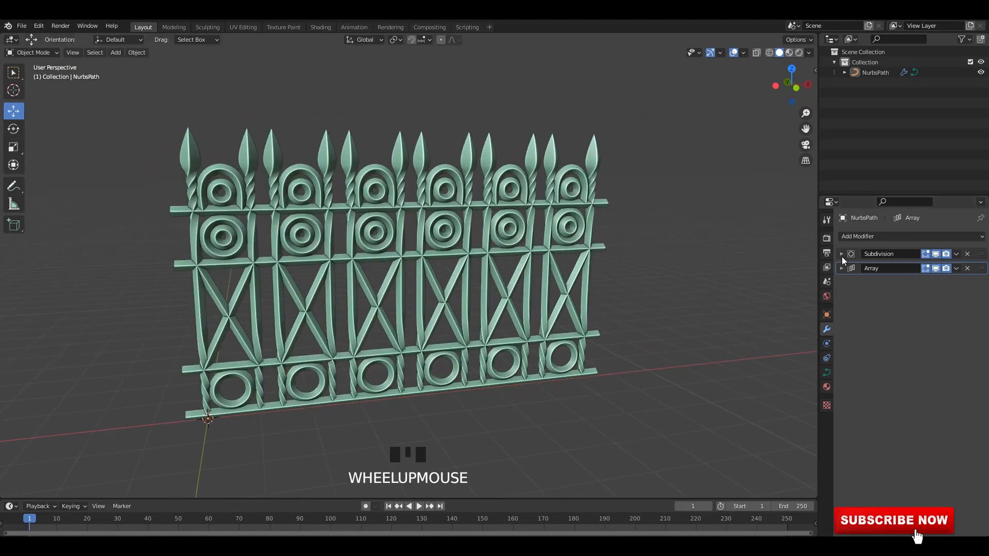
# Step: Increase the Array modifier's count to lengthen the fence, and select the fence
pyautogui.click(842, 269)
pyautogui.click(970, 299)
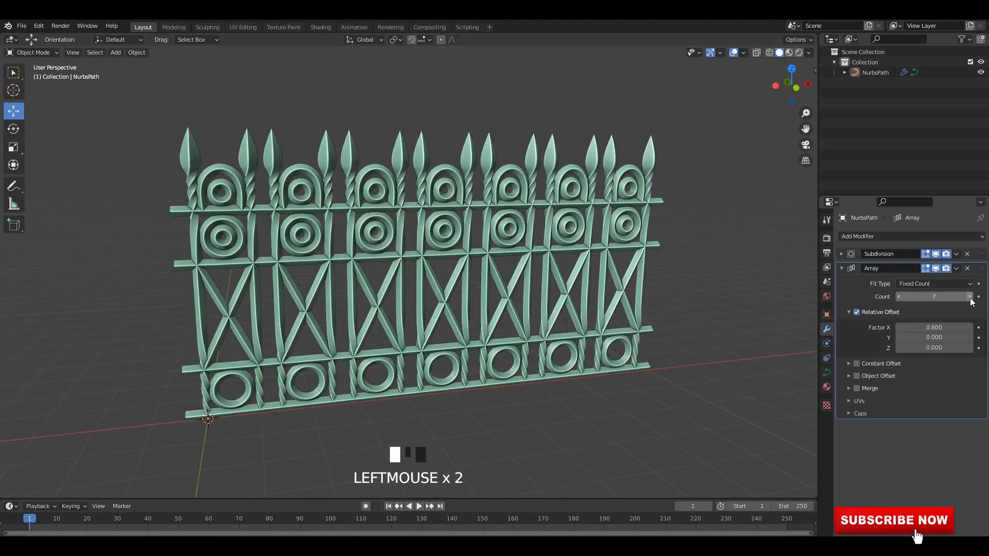
pyautogui.click(971, 298)
pyautogui.click(970, 298)
pyautogui.scroll(2, 557, 238)
pyautogui.keyDown('shift'); pyautogui.moveTo(621, 237); pyautogui.dragTo(540, 199, button='middle'); pyautogui.keyUp('shift')
pyautogui.click(842, 269)
pyautogui.click(540, 200)
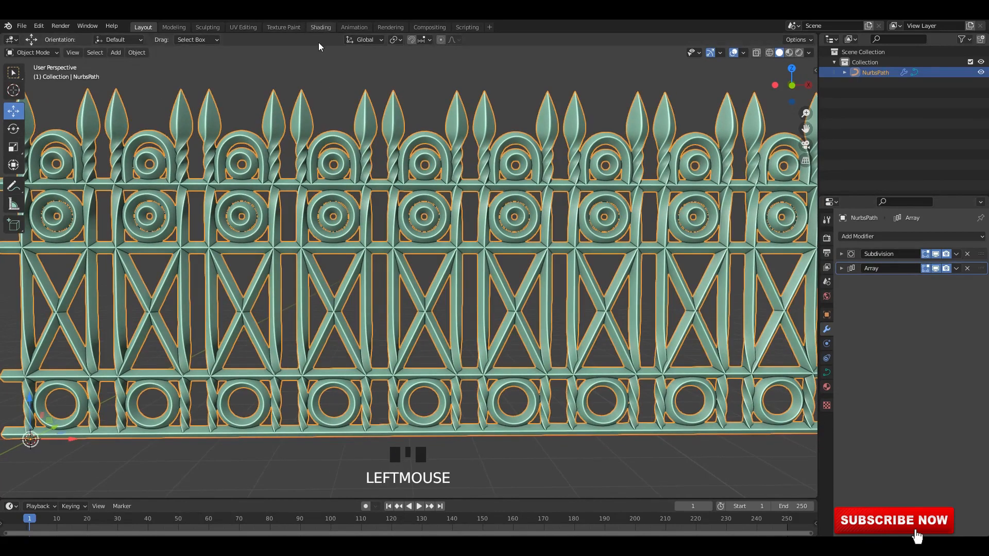
# Step: Switch to the Animation workspace and shrink the Dope Sheet to give the 3D viewports more height
pyautogui.click(320, 27)
pyautogui.click(354, 26)
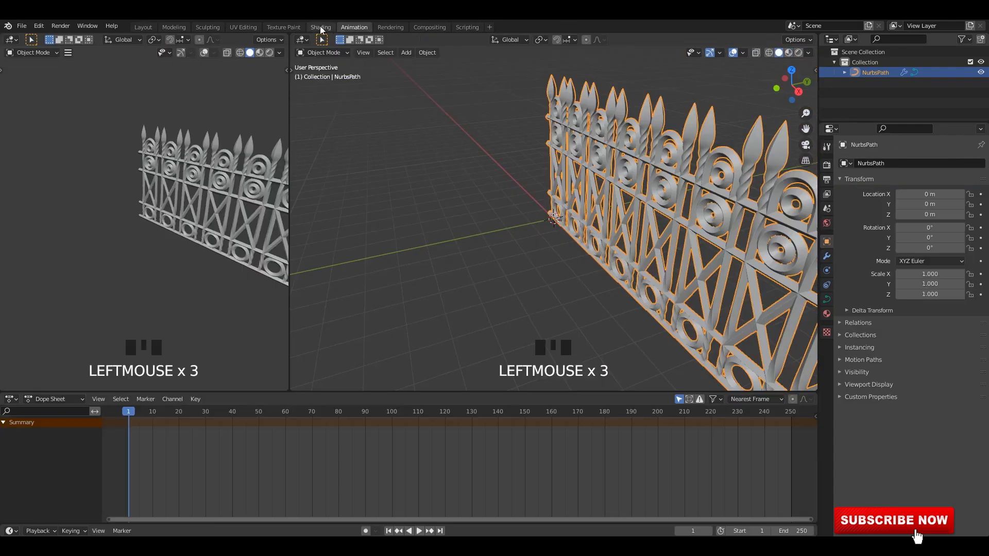
pyautogui.click(320, 27)
pyautogui.click(345, 28)
pyautogui.moveTo(216, 218); pyautogui.dragTo(222, 212, button='middle')
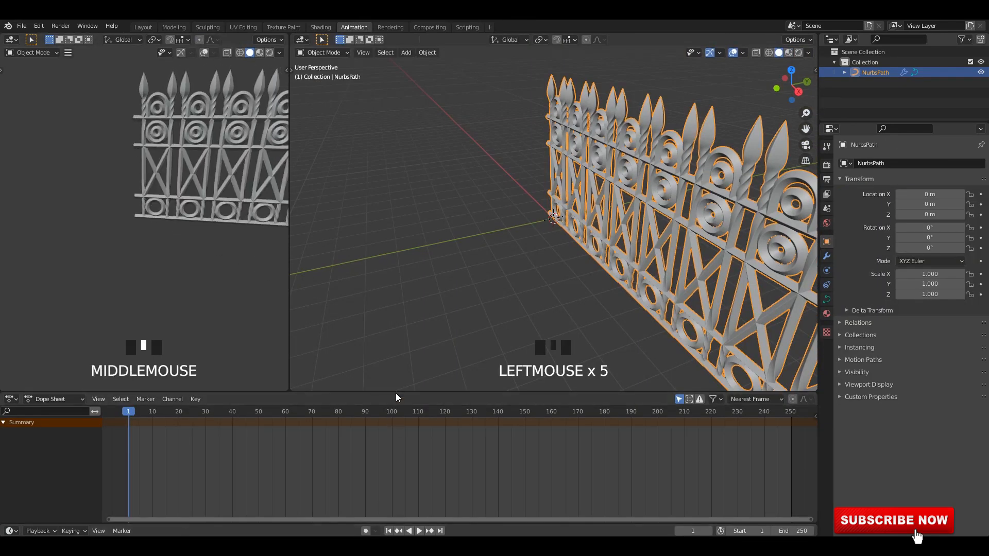
pyautogui.moveTo(399, 392); pyautogui.dragTo(398, 484)
pyautogui.scroll(-2, 130, 263)
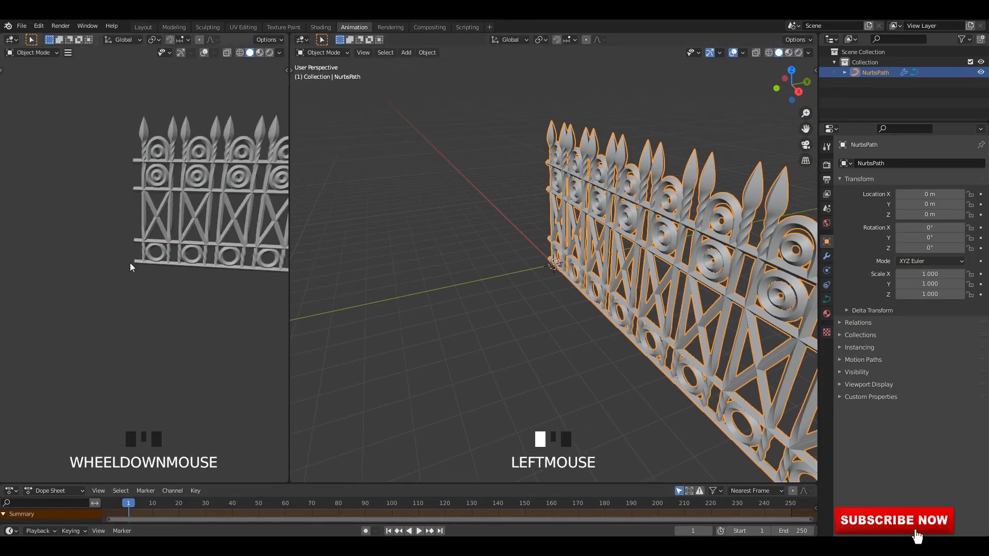
# Step: Set the narrow viewport to Material Preview shading and frame the fence at an angle
pyautogui.keyDown('shift'); pyautogui.moveTo(130, 263); pyautogui.dragTo(109, 243, button='middle'); pyautogui.keyUp('shift')
pyautogui.press('`')
pyautogui.press('`')
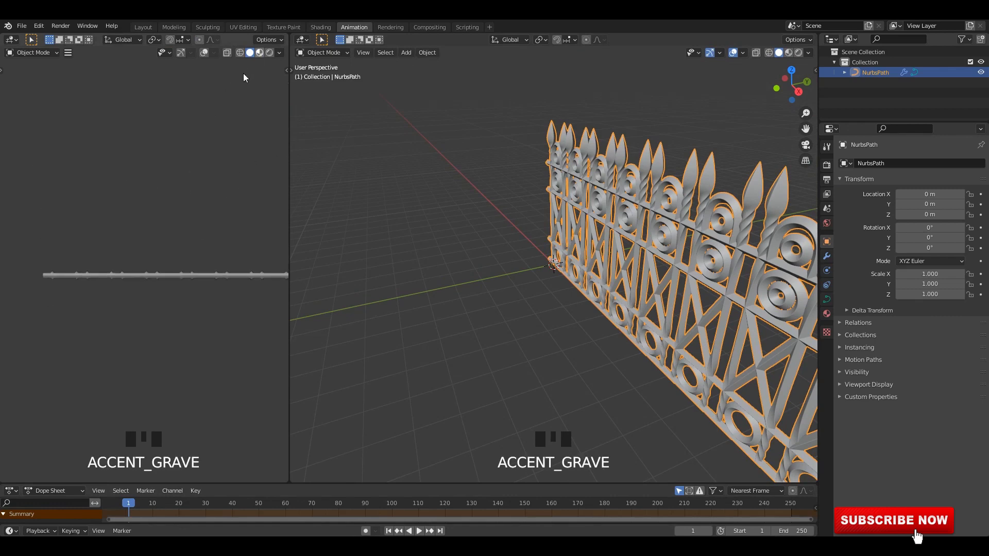
pyautogui.scroll(2, 182, 192)
pyautogui.moveTo(182, 191)
pyautogui.mouseDown(button='middle')
pyautogui.moveTo(172, 268)
pyautogui.moveTo(196, 227)
pyautogui.moveTo(161, 215)
pyautogui.moveTo(258, 175)
pyautogui.mouseUp(button='middle')
pyautogui.click(279, 52)
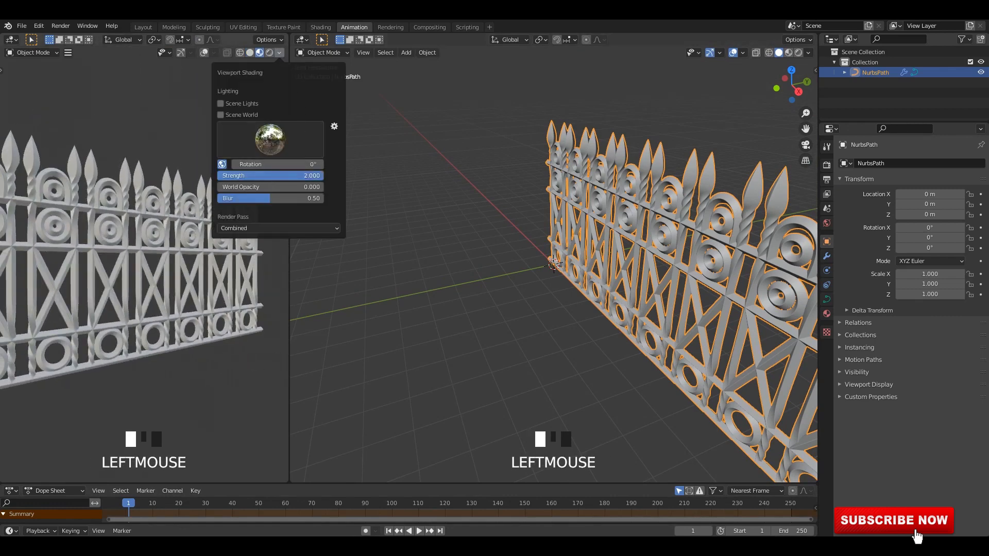
pyautogui.moveTo(154, 232); pyautogui.dragTo(170, 211, button='middle')
pyautogui.keyDown('shift'); pyautogui.moveTo(170, 211); pyautogui.dragTo(168, 202, button='middle'); pyautogui.keyUp('shift')
# Step: Change the larger viewport into a Shader Editor and hide its sidebar
pyautogui.keyDown('alt'); pyautogui.moveTo(639, 209); pyautogui.dragTo(587, 175, button='middle'); pyautogui.keyUp('alt')
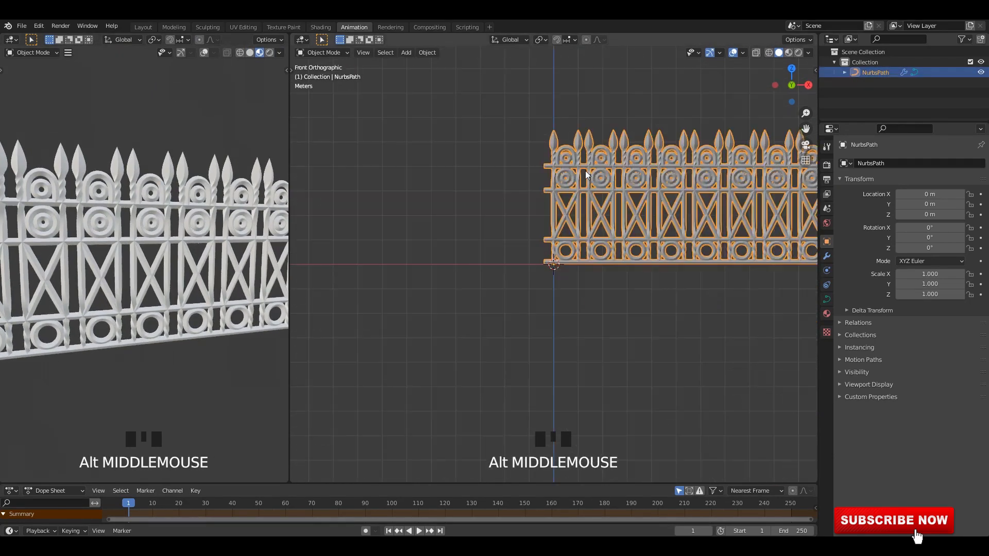
pyautogui.click(301, 39)
pyautogui.click(326, 136)
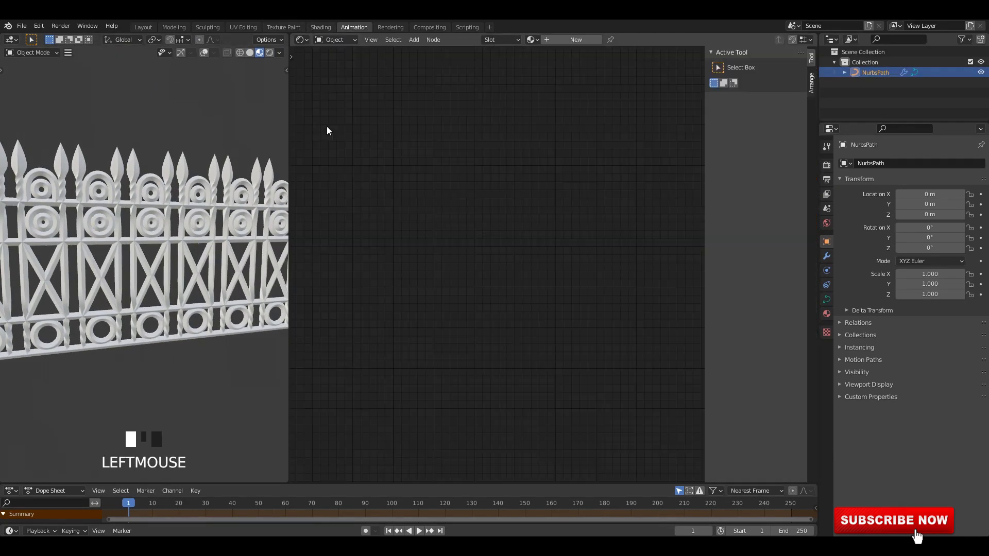
pyautogui.press('n')
# Step: Give the fence a new Principled BSDF material with Metallic 1.000, Specular 1.000 and Roughness 0.3
pyautogui.scroll(2, 154, 206)
pyautogui.moveTo(180, 181); pyautogui.dragTo(211, 133, button='middle')
pyautogui.click(211, 133)
pyautogui.moveTo(502, 263); pyautogui.dragTo(522, 157, button='middle')
pyautogui.scroll(4, 521, 156)
pyautogui.moveTo(478, 247); pyautogui.dragTo(599, 246)
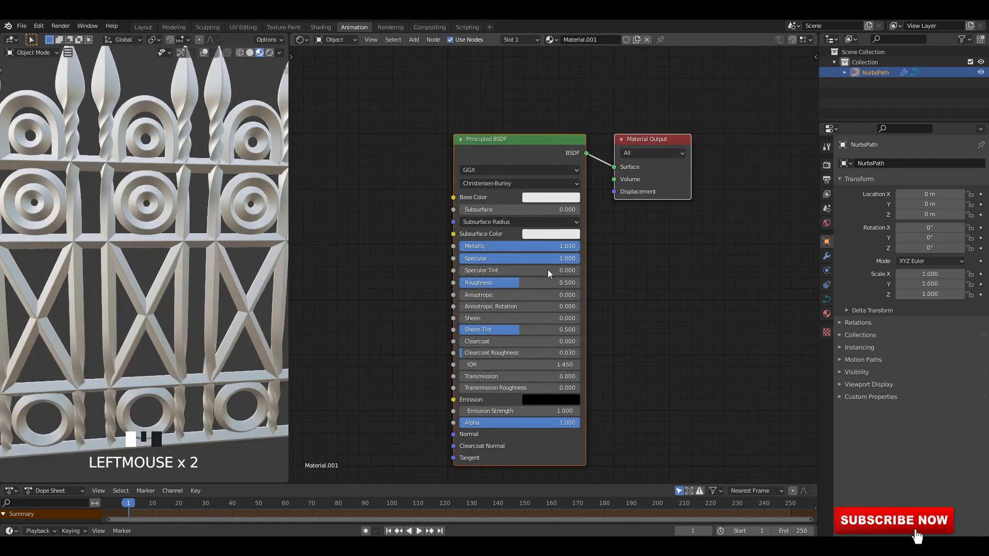
pyautogui.write('0.3')
pyautogui.press('Return')
pyautogui.scroll(-3, 201, 232)
pyautogui.moveTo(180, 226); pyautogui.dragTo(216, 237, button='middle')
pyautogui.scroll(4, 191, 190)
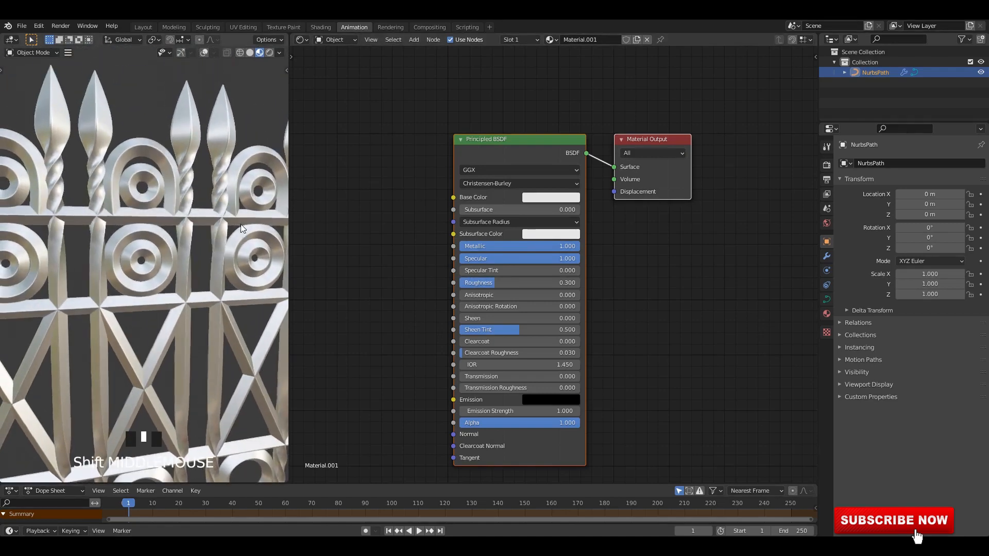
# Step: Enable Ambient Occlusion, Bloom and Screen Space Reflections in the Eevee render settings
pyautogui.click(827, 165)
pyautogui.click(847, 233)
pyautogui.click(848, 245)
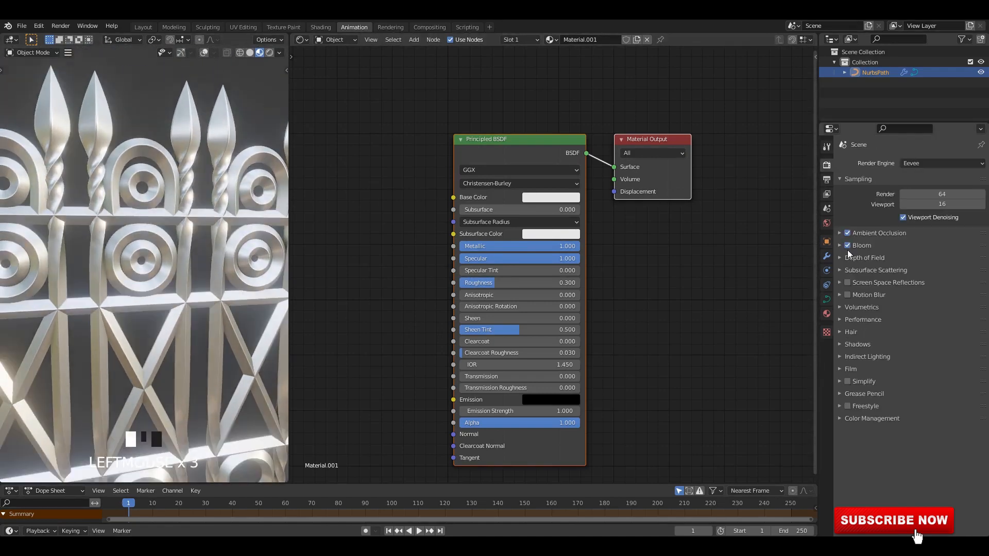
pyautogui.click(848, 282)
# Step: Set the Color Management look to Very High Contrast and check it on the fence
pyautogui.click(872, 418)
pyautogui.click(927, 461)
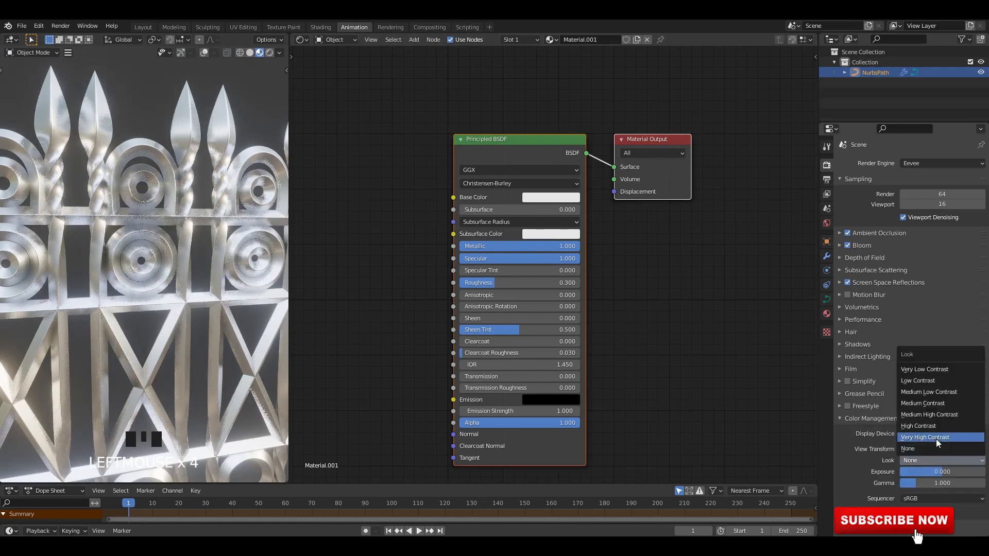
pyautogui.click(938, 443)
pyautogui.scroll(-3, 265, 115)
pyautogui.keyDown('shift'); pyautogui.moveTo(265, 121); pyautogui.dragTo(206, 172, button='middle'); pyautogui.keyUp('shift')
pyautogui.scroll(2, 205, 171)
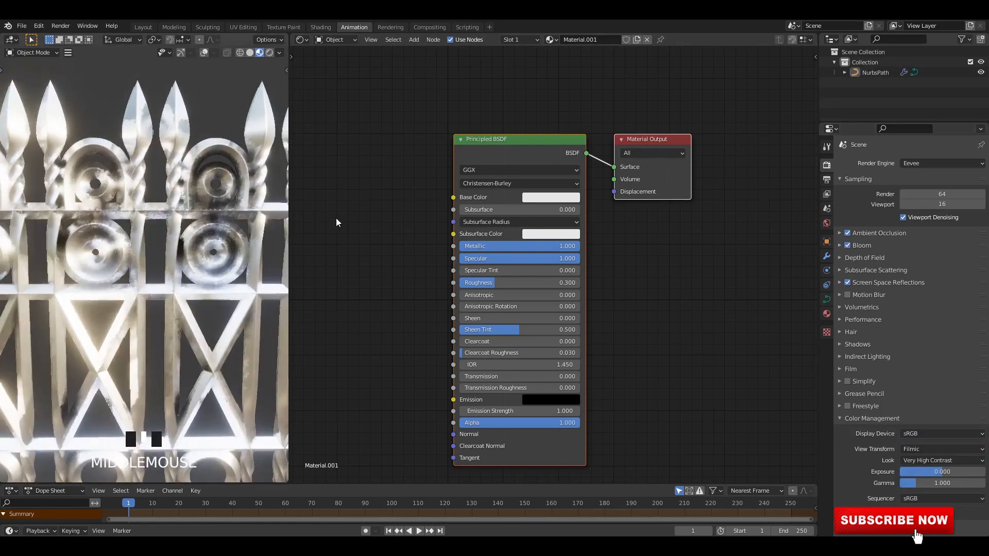
# Step: Set the fence material's Roughness to 0.5 and check the surface in the preview
pyautogui.scroll(2, 555, 285)
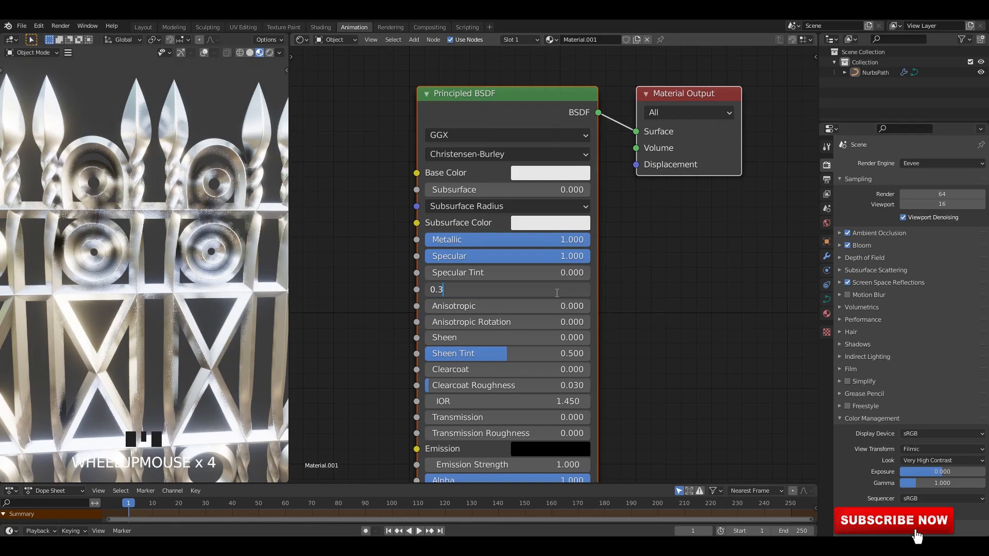
pyautogui.click(557, 293)
pyautogui.write('0.5')
pyautogui.press('Return')
pyautogui.scroll(-2, 170, 216)
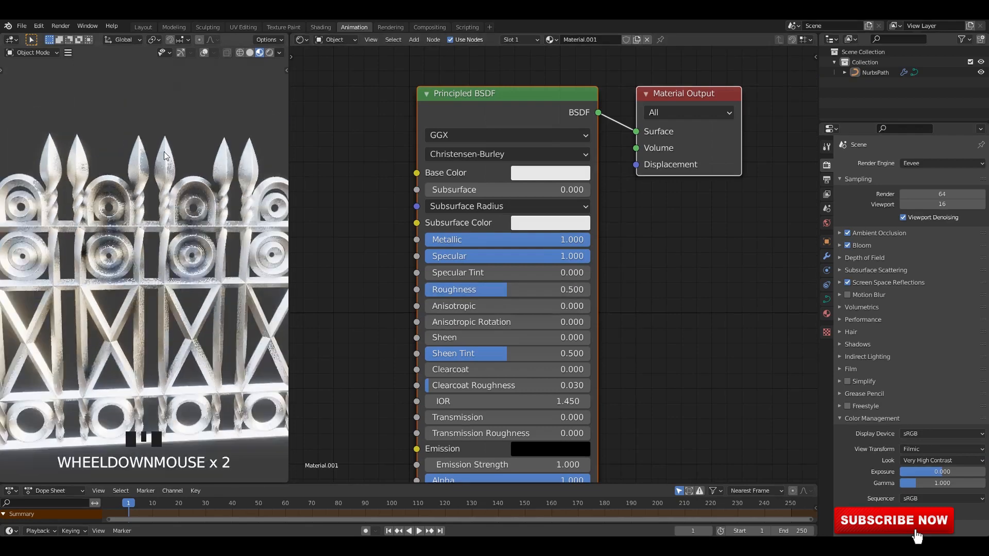
pyautogui.moveTo(170, 217); pyautogui.dragTo(221, 224, button='middle')
pyautogui.scroll(2, 541, 267)
# Step: Add an Ambient Occlusion node ahead of the Principled BSDF, leaving room between them
pyautogui.moveTo(309, 162); pyautogui.dragTo(546, 199, button='middle')
pyautogui.hotkey('shift', 'a')
pyautogui.click(514, 177)
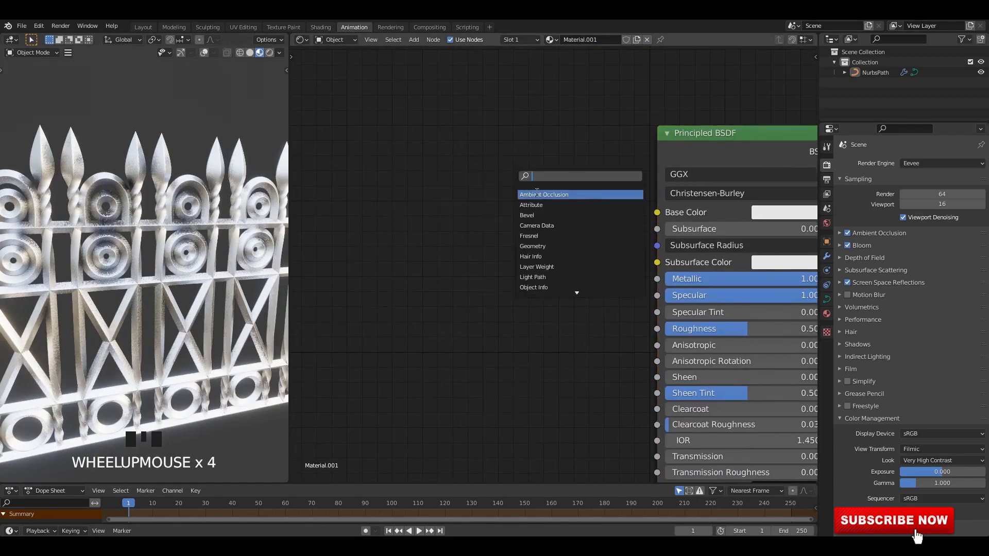
pyautogui.click(546, 194)
pyautogui.click(416, 152)
pyautogui.moveTo(416, 152); pyautogui.dragTo(483, 190, button='middle')
pyautogui.moveTo(484, 174); pyautogui.dragTo(424, 193)
# Step: Add a ColorRamp fed by the Ambient Occlusion color and preview its output on the fence
pyautogui.hotkey('shift', 'a')
pyautogui.click(598, 127)
pyautogui.click(622, 157)
pyautogui.click(507, 235)
pyautogui.keyDown('ctrl'); pyautogui.keyDown('shift'); pyautogui.click(567, 234); pyautogui.keyUp('shift'); pyautogui.keyUp('ctrl')
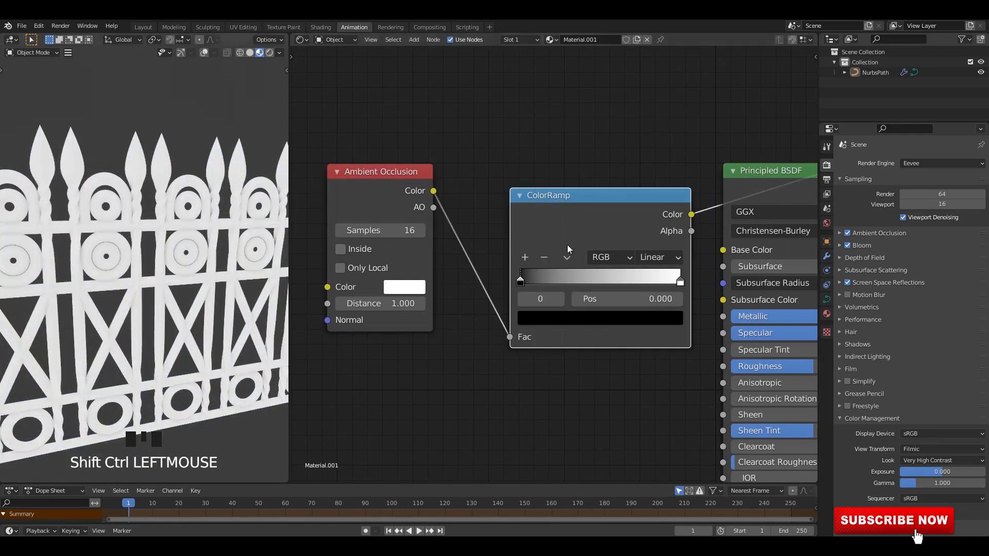
# Step: Darken the ColorRamp's white stop at position 1.000 to a very dark grey
pyautogui.scroll(1, 616, 267)
pyautogui.click(626, 275)
pyautogui.click(618, 324)
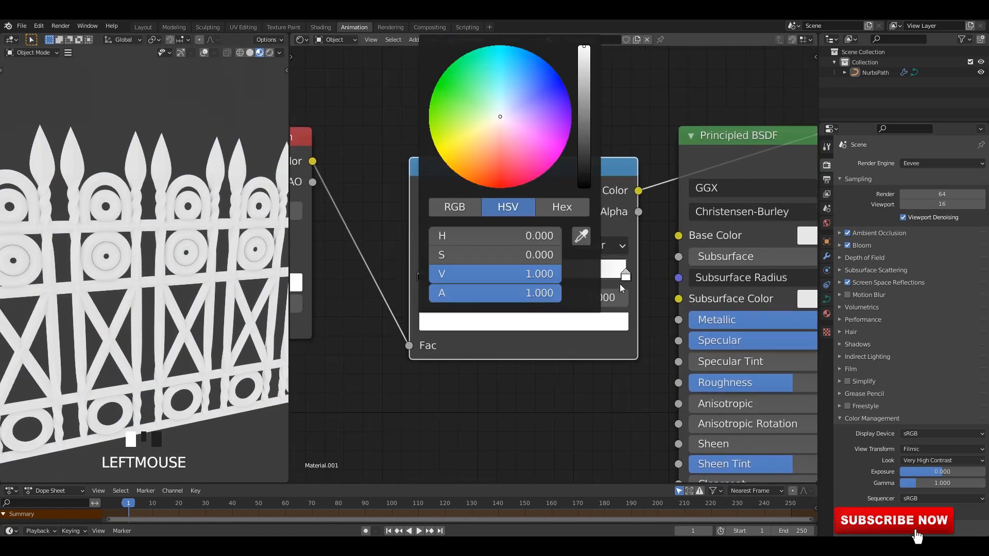
pyautogui.click(587, 230)
pyautogui.click(557, 223)
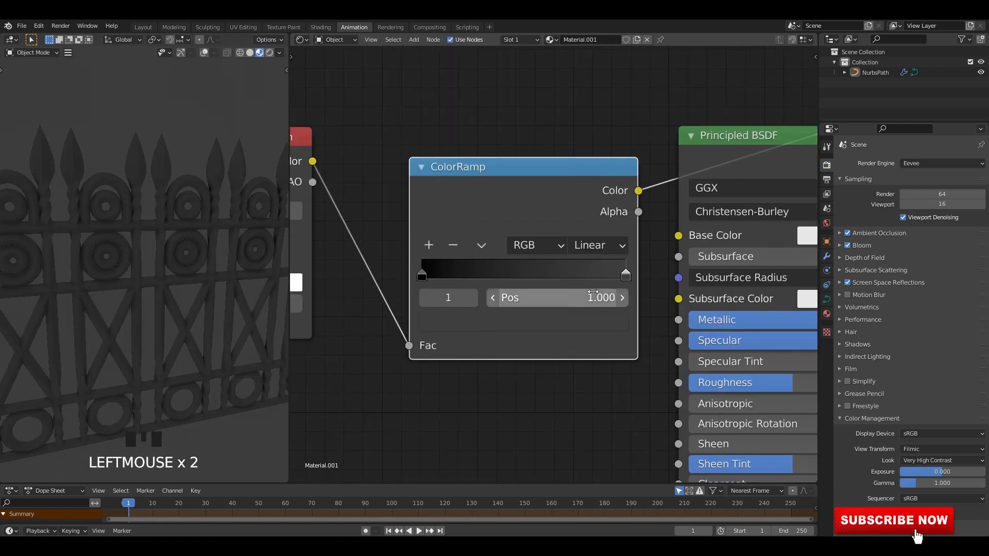
pyautogui.moveTo(218, 103); pyautogui.dragTo(193, 103, button='middle')
# Step: Restore the Principled BSDF output, connect the ColorRamp color to Base Color and inspect the darkened fence
pyautogui.keyDown('ctrl'); pyautogui.keyDown('shift'); pyautogui.click(711, 153); pyautogui.keyUp('shift'); pyautogui.keyUp('ctrl')
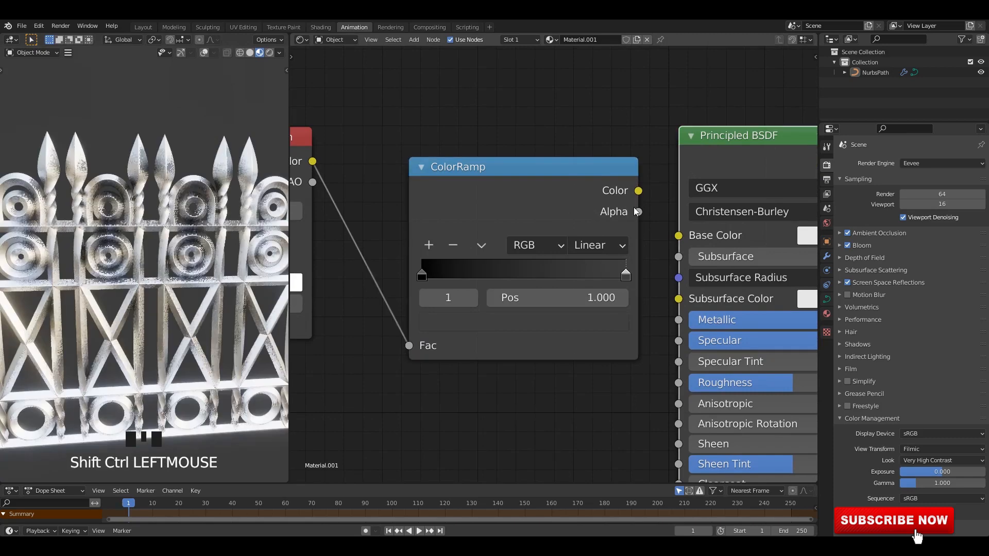
pyautogui.moveTo(639, 191); pyautogui.dragTo(680, 241)
pyautogui.moveTo(552, 181); pyautogui.dragTo(530, 176)
pyautogui.scroll(-3, 103, 260)
pyautogui.moveTo(121, 260); pyautogui.dragTo(62, 264, button='middle')
pyautogui.moveTo(149, 266); pyautogui.dragTo(175, 260, button='middle')
pyautogui.scroll(2, 151, 260)
pyautogui.scroll(-1, 567, 338)
# Step: Try a Roughness of 0.8 on the fence material, settling on 0.586
pyautogui.moveTo(567, 338); pyautogui.dragTo(428, 305, button='middle')
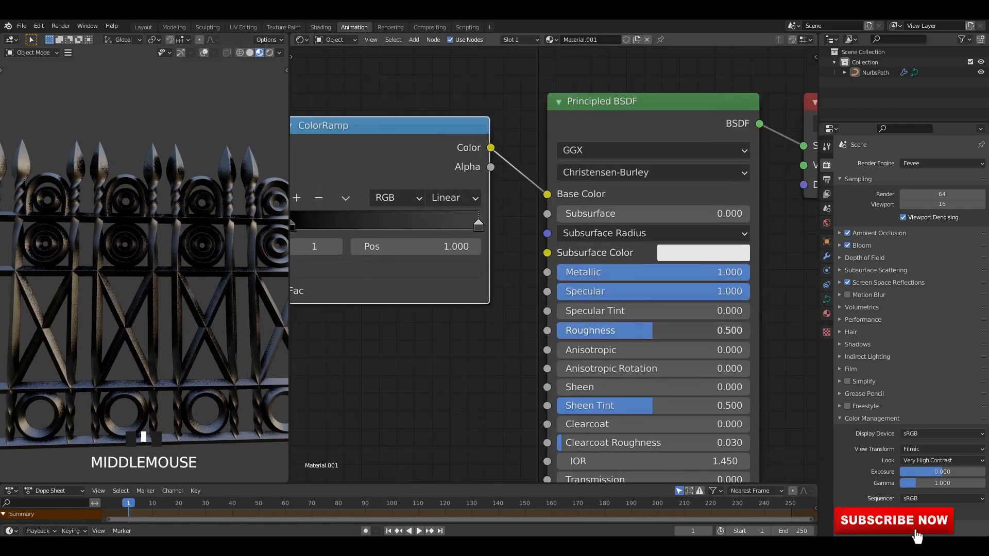
pyautogui.click(672, 324)
pyautogui.write('0.8')
pyautogui.click(672, 324)
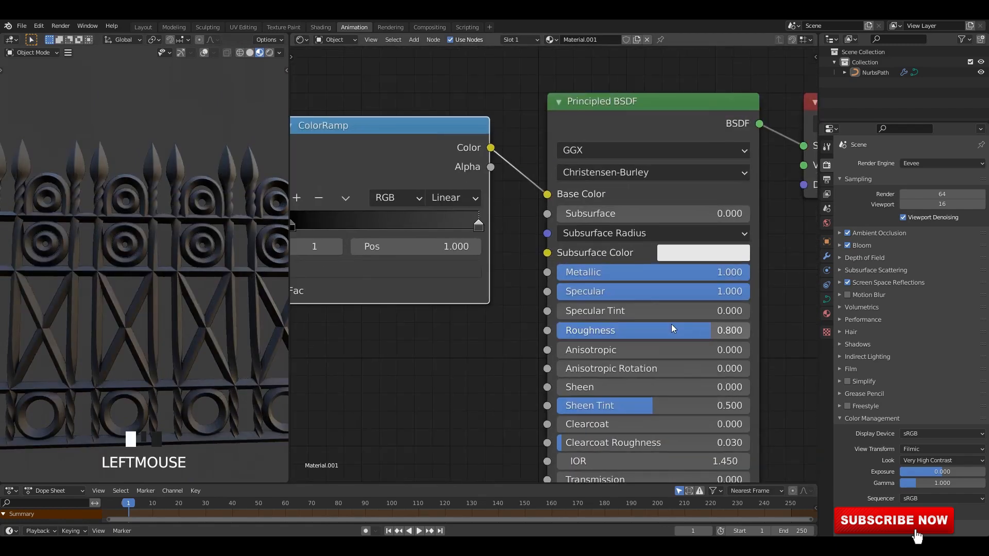
pyautogui.moveTo(672, 323)
pyautogui.mouseDown()
pyautogui.moveTo(624, 323)
pyautogui.moveTo(670, 323)
pyautogui.mouseUp()
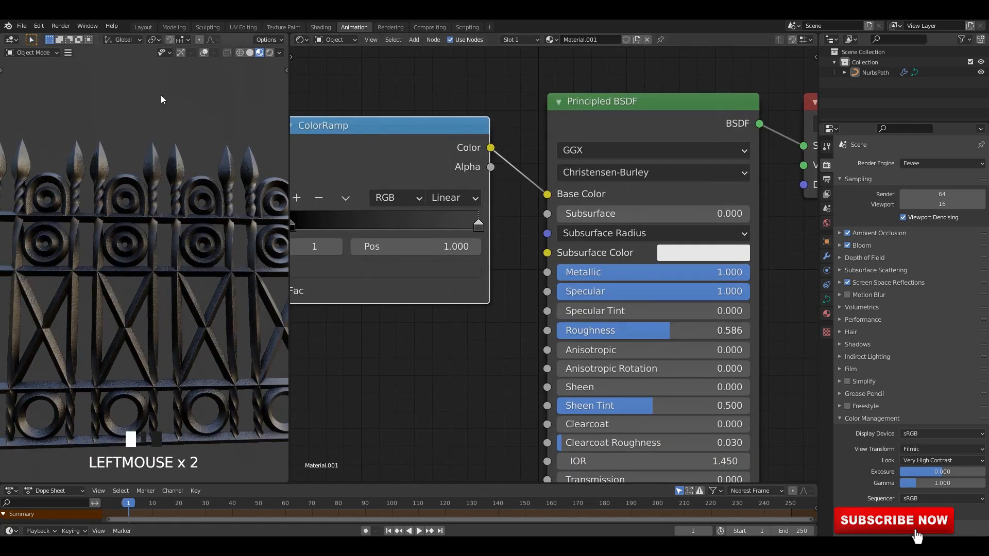
# Step: Raise the strength of the Material Preview's environment lighting and adjust its rotation around the fence
pyautogui.click(279, 53)
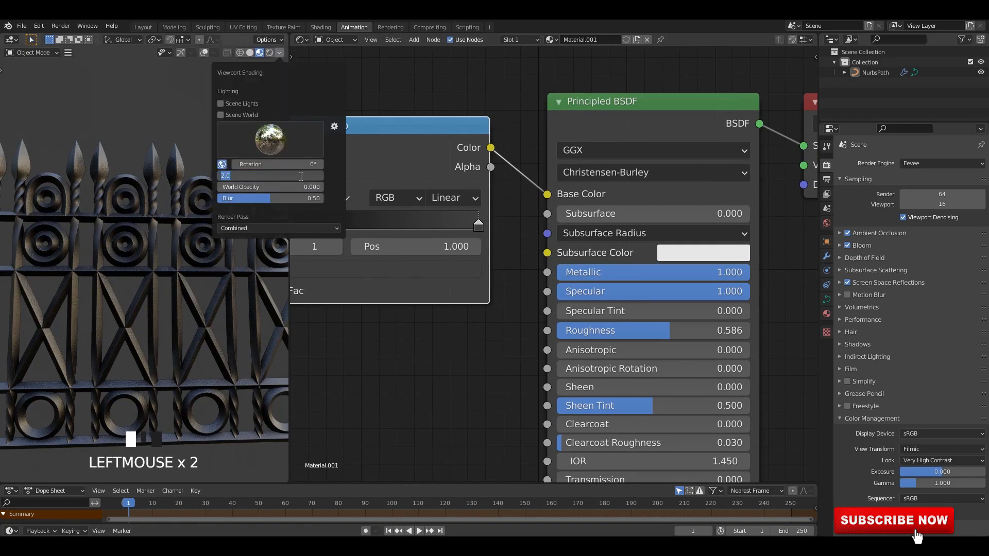
pyautogui.click(150, 148)
pyautogui.moveTo(149, 150)
pyautogui.mouseDown(button='middle')
pyautogui.moveTo(201, 233)
pyautogui.moveTo(116, 240)
pyautogui.moveTo(156, 215)
pyautogui.mouseUp(button='middle')
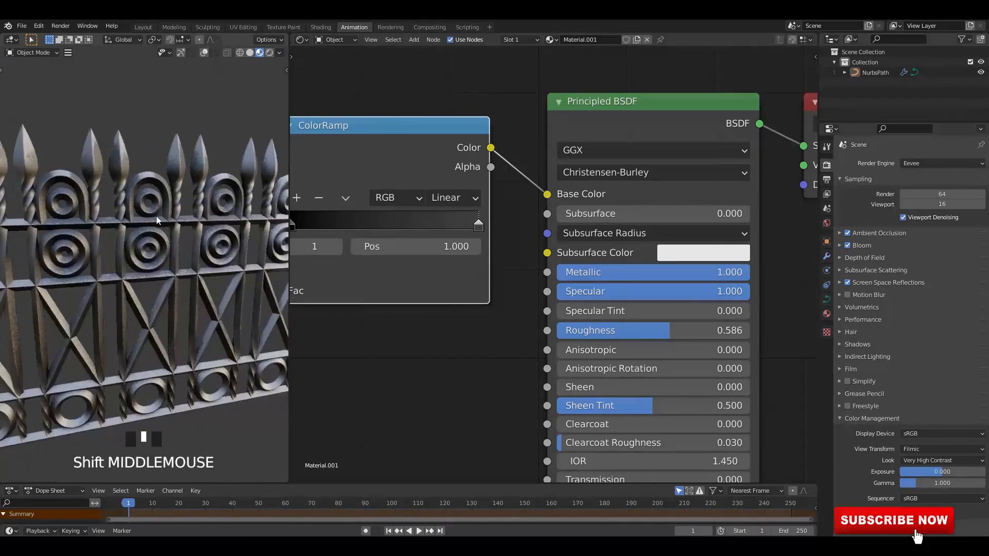
pyautogui.click(279, 53)
pyautogui.moveTo(276, 164); pyautogui.dragTo(283, 165)
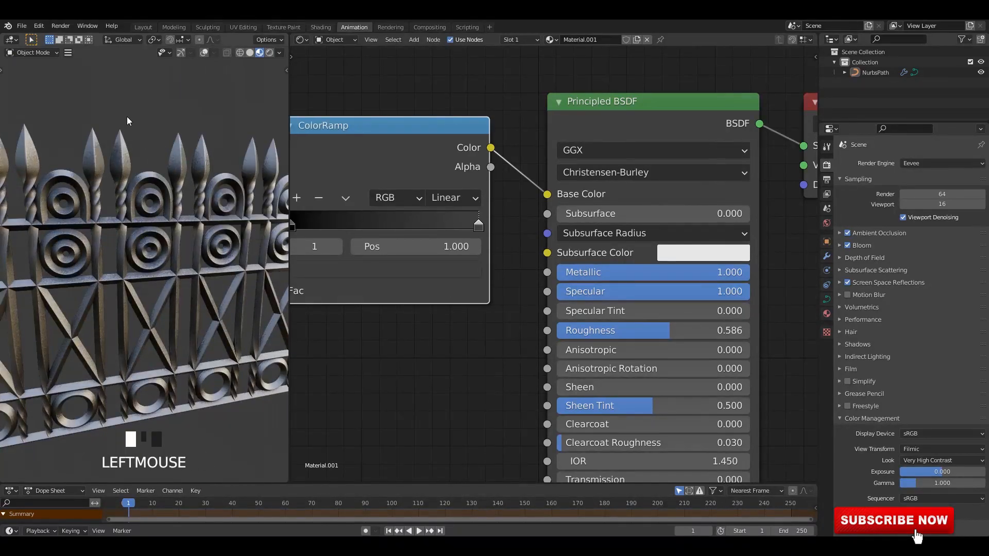
# Step: Try an extra ColorRamp stop at position 0.823 and a Roughness of 0.614 on the fence material
pyautogui.moveTo(128, 119)
pyautogui.mouseDown(button='middle')
pyautogui.moveTo(183, 193)
pyautogui.moveTo(225, 134)
pyautogui.moveTo(165, 175)
pyautogui.moveTo(197, 184)
pyautogui.moveTo(216, 170)
pyautogui.mouseUp(button='middle')
pyautogui.click(279, 53)
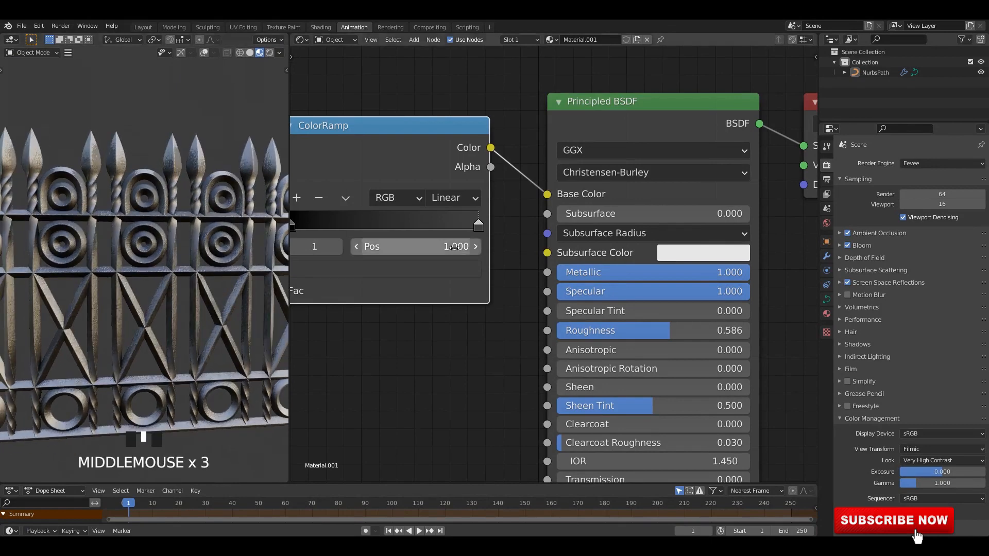
pyautogui.scroll(3, 531, 277)
pyautogui.moveTo(528, 249); pyautogui.dragTo(607, 247)
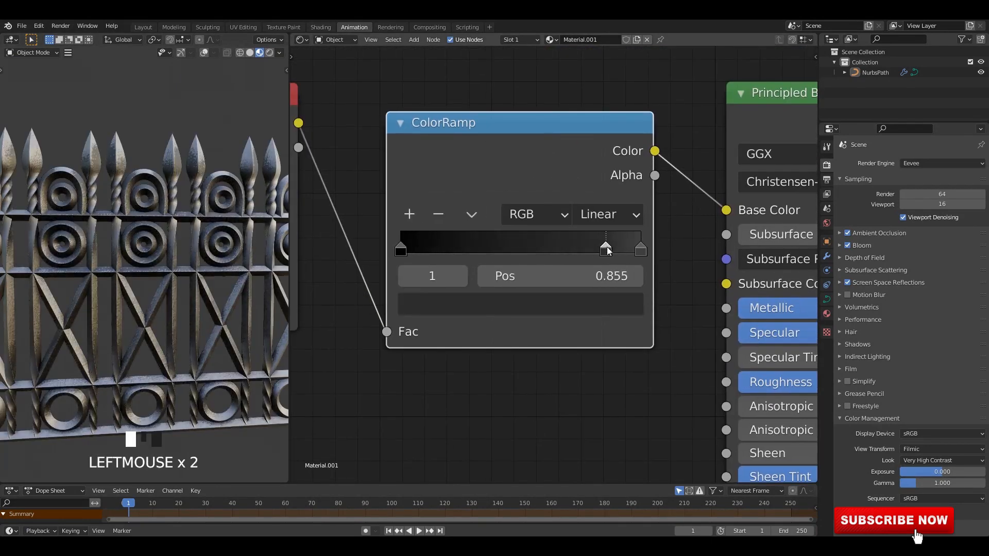
pyautogui.scroll(-5, 410, 281)
pyautogui.moveTo(410, 280); pyautogui.dragTo(364, 215, button='middle')
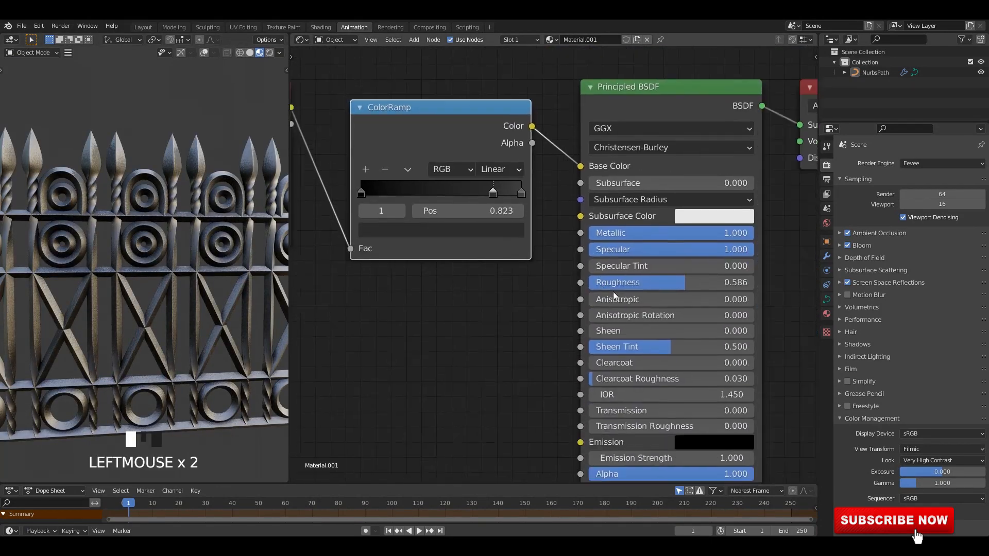
pyautogui.scroll(1, 644, 292)
pyautogui.moveTo(686, 286)
pyautogui.mouseDown()
pyautogui.moveTo(675, 286)
pyautogui.moveTo(691, 284)
pyautogui.mouseUp()
# Step: Recolour the ColorRamp's end stop at position 1.000 to blue by sampling the ColorRamp node's header colour
pyautogui.moveTo(505, 237); pyautogui.dragTo(532, 312, button='middle')
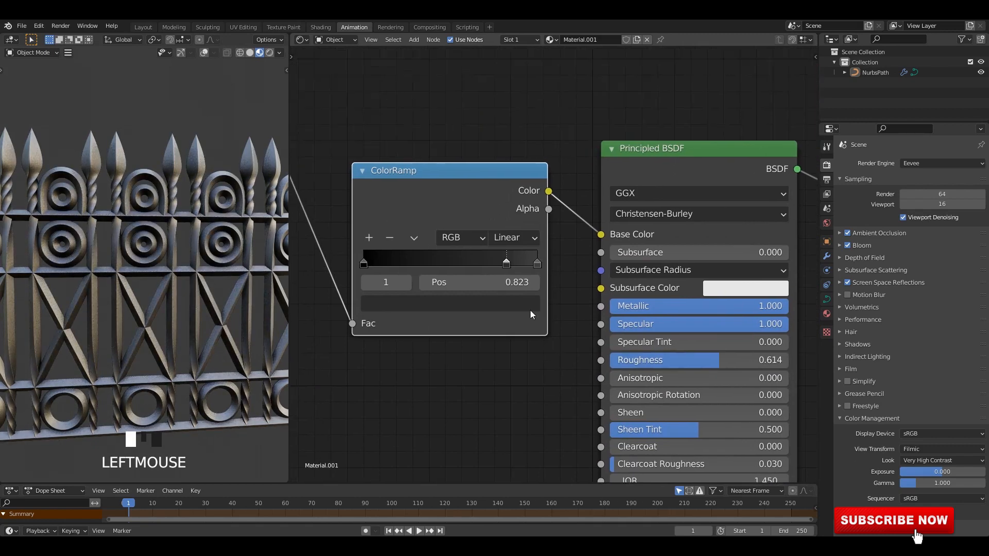
pyautogui.scroll(1, 525, 299)
pyautogui.click(536, 263)
pyautogui.click(512, 307)
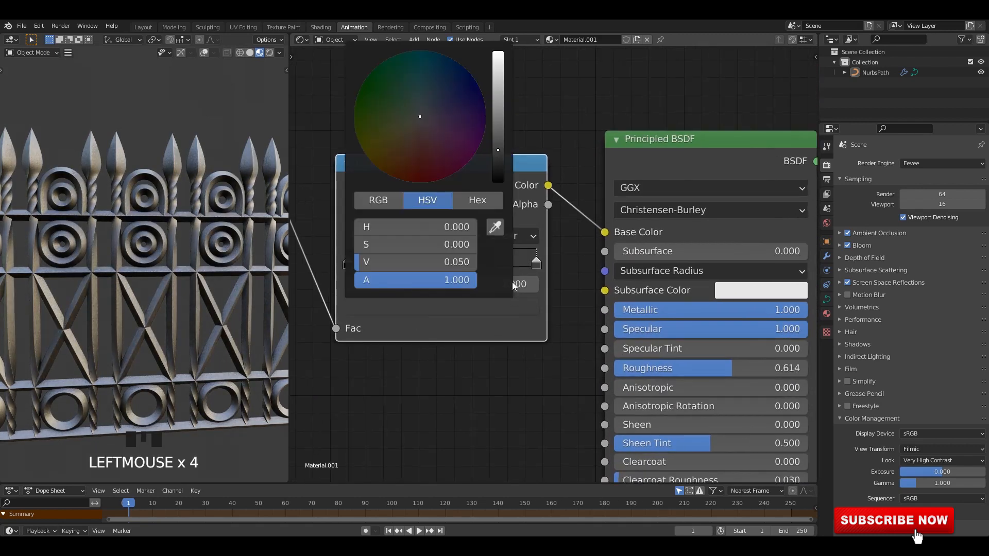
pyautogui.click(495, 227)
pyautogui.click(473, 164)
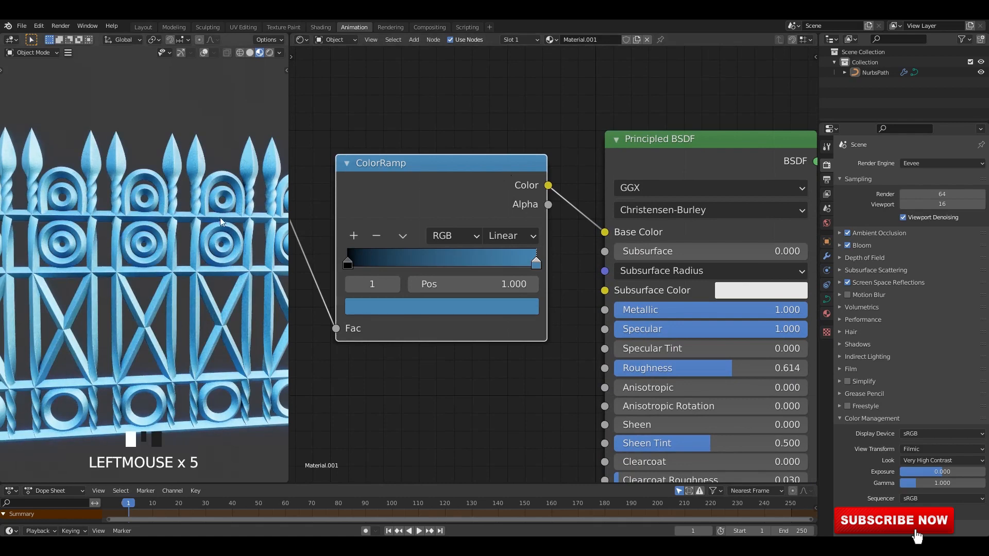
pyautogui.moveTo(220, 221); pyautogui.dragTo(339, 230, button='middle')
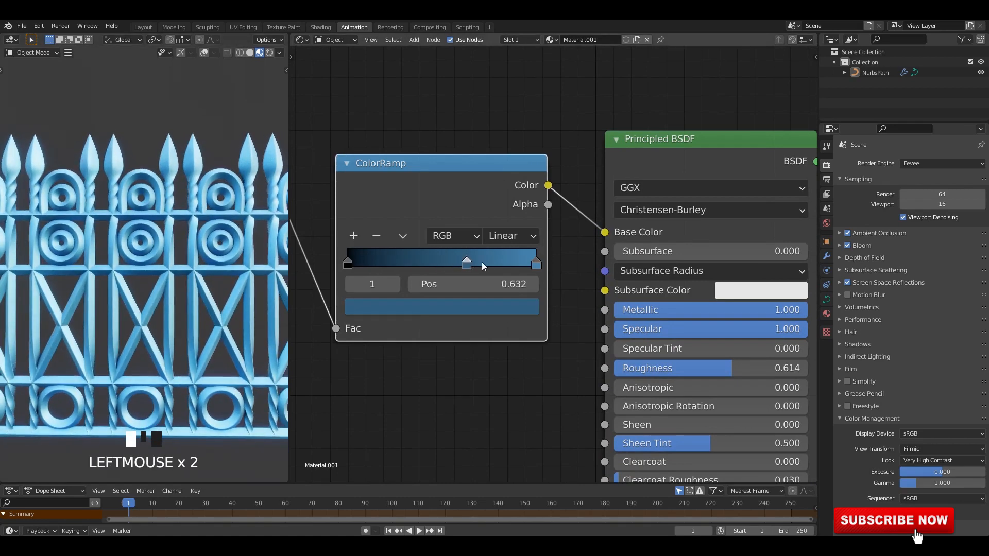
# Step: Add a stop to the blue ColorRamp and place it at position 0.832
pyautogui.moveTo(482, 263); pyautogui.dragTo(505, 262)
pyautogui.moveTo(170, 253)
pyautogui.mouseDown(button='middle')
pyautogui.moveTo(226, 252)
pyautogui.moveTo(175, 255)
pyautogui.mouseUp(button='middle')
pyautogui.scroll(-3, 227, 253)
pyautogui.scroll(2, 525, 261)
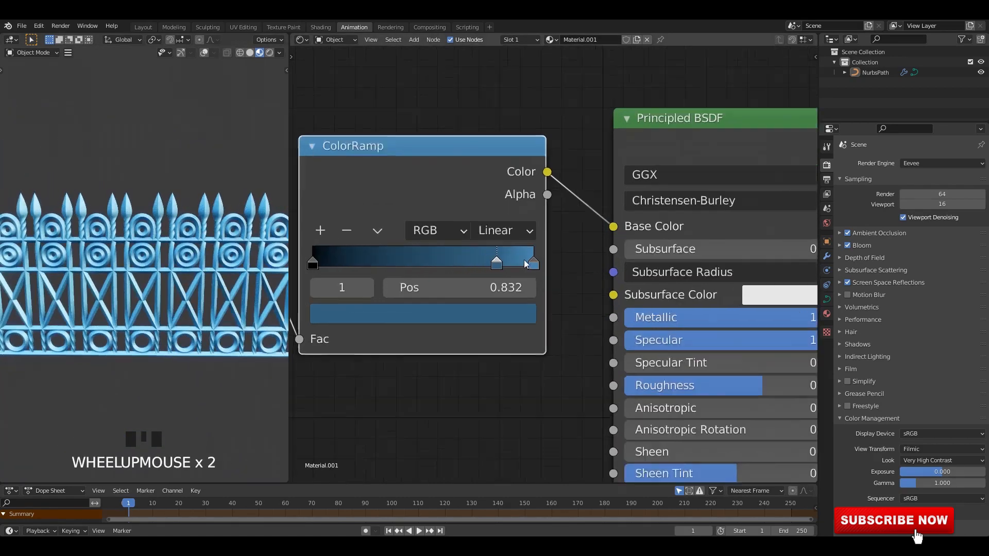
# Step: Set the Principled BSDF's Roughness to 0.5 and its Metallic to 0.5
pyautogui.scroll(2, 644, 334)
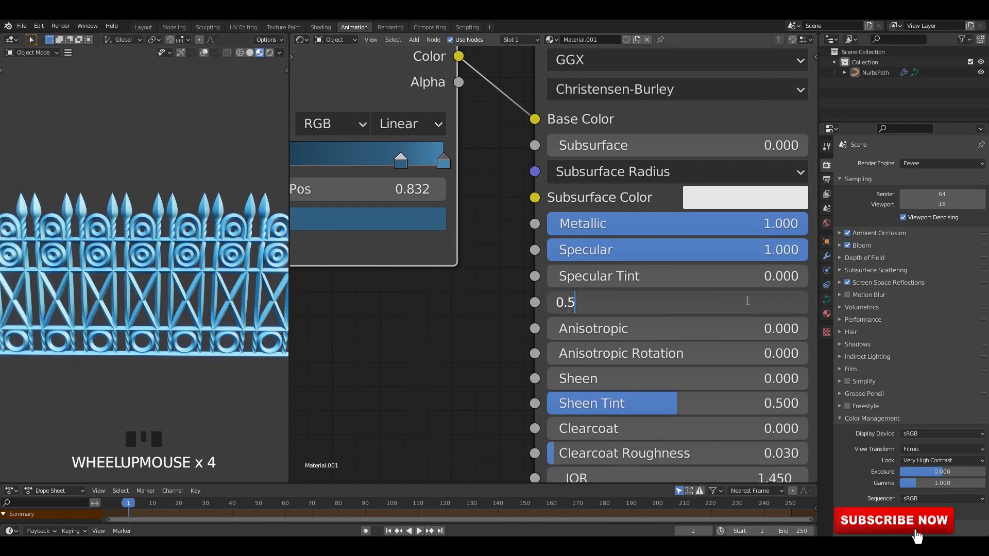
pyautogui.click(746, 300)
pyautogui.moveTo(181, 283); pyautogui.dragTo(248, 288, button='middle')
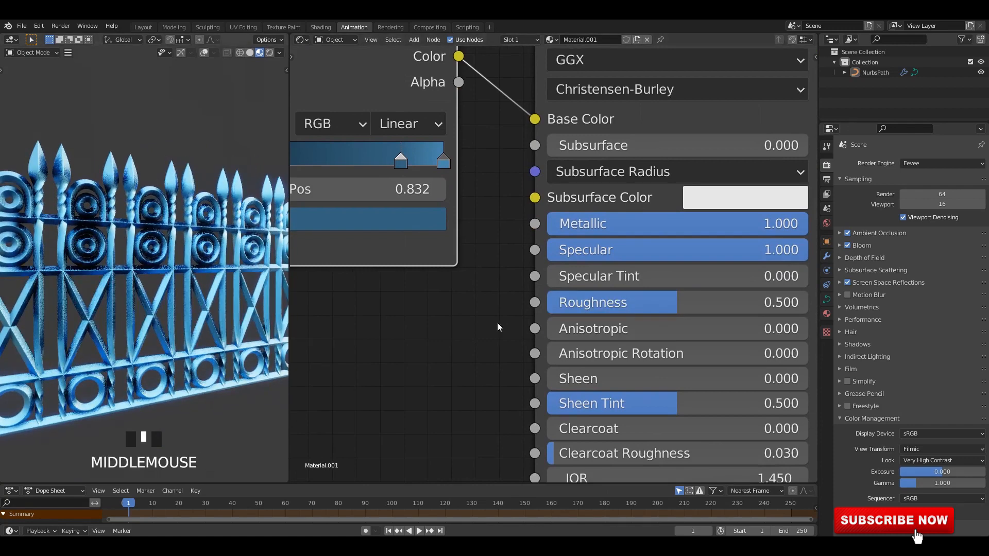
pyautogui.moveTo(572, 224); pyautogui.dragTo(448, 224)
pyautogui.scroll(3, 147, 219)
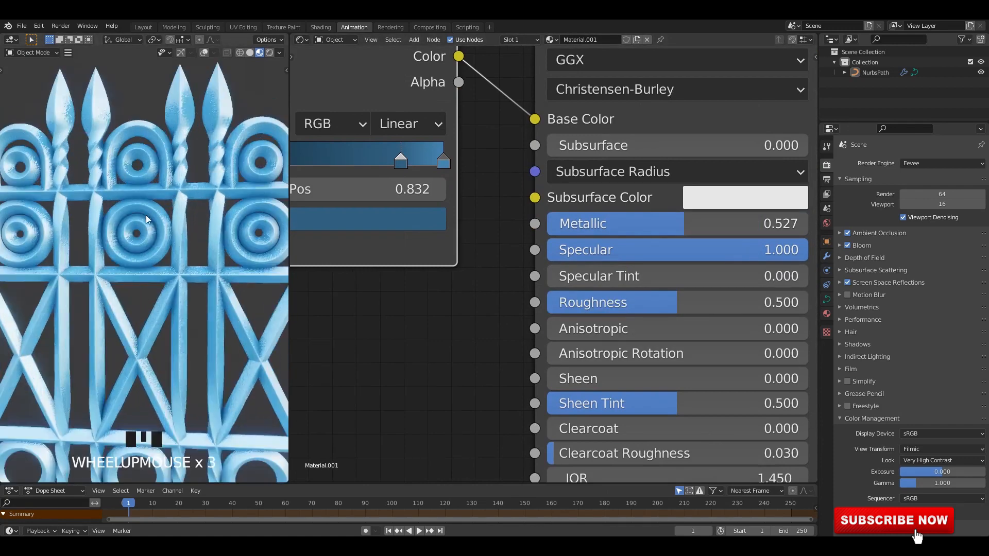
pyautogui.moveTo(148, 218); pyautogui.dragTo(170, 221, button='middle')
pyautogui.click(729, 217)
pyautogui.write('0.5')
pyautogui.click(729, 217)
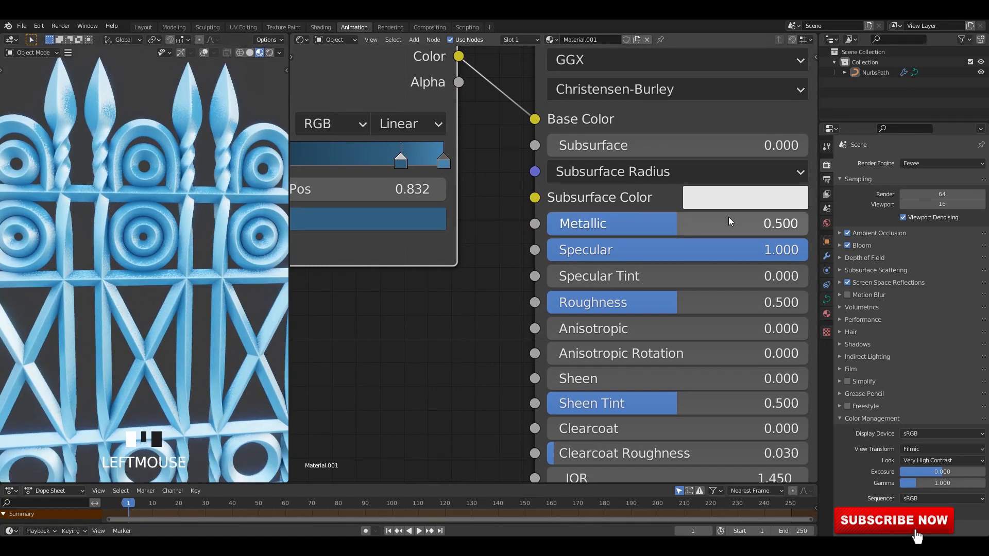
# Step: Test a lower Specular and a Roughness of 0.8, restoring Specular to 1.000 and Roughness to 0.5
pyautogui.moveTo(778, 246); pyautogui.dragTo(615, 246)
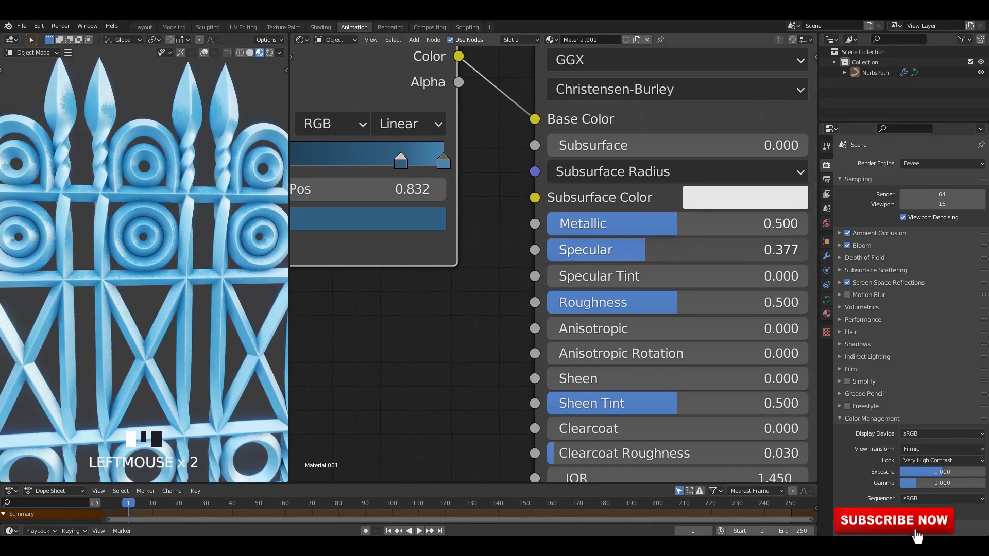
pyautogui.write('8')
pyautogui.press('Return')
pyautogui.click(747, 301)
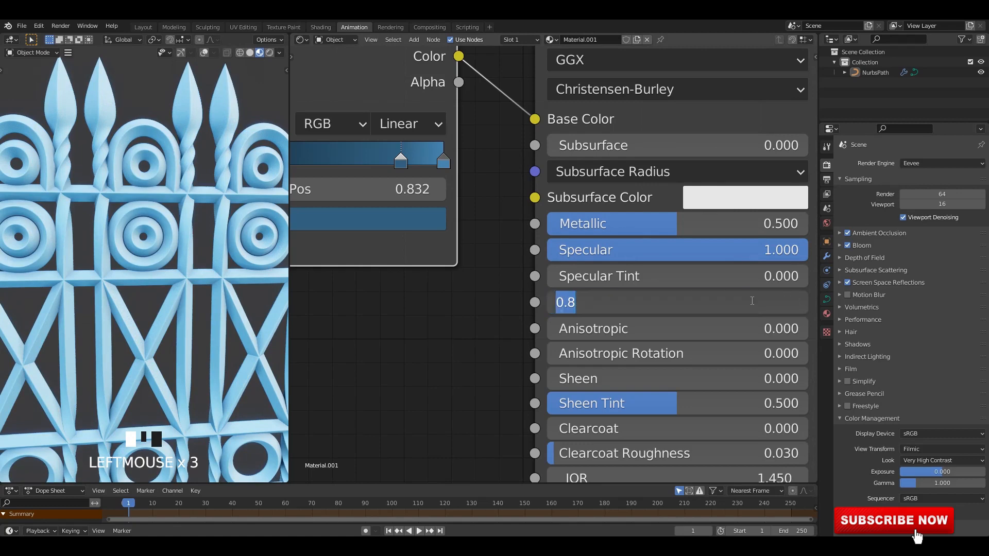
pyautogui.write('0.5')
pyautogui.click(751, 301)
# Step: Change the ColorRamp's end stop to a deeper, more saturated blue and remove the middle stop
pyautogui.moveTo(465, 167); pyautogui.dragTo(550, 213, button='middle')
pyautogui.click(528, 207)
pyautogui.click(518, 264)
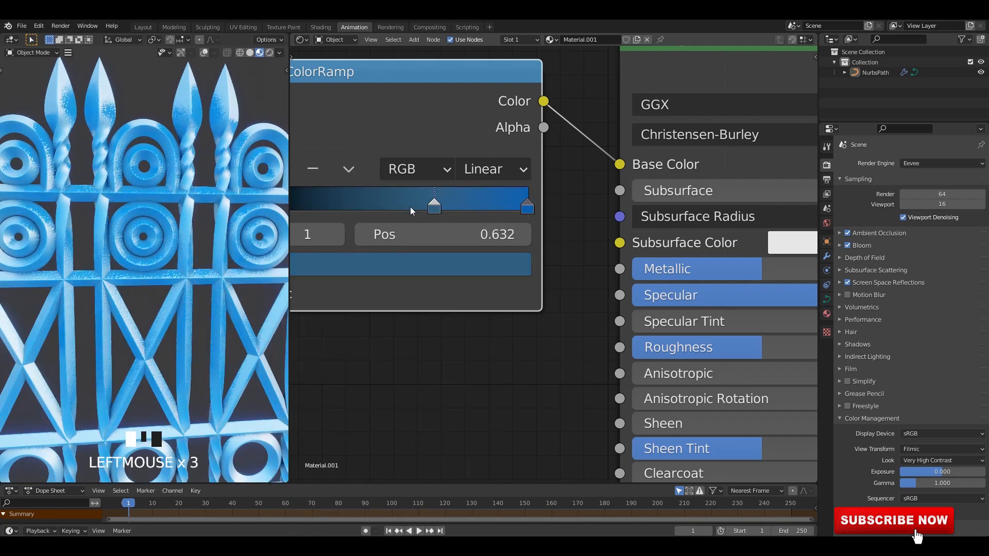
pyautogui.click(318, 170)
pyautogui.moveTo(177, 205); pyautogui.dragTo(173, 227, button='middle')
# Step: Add a new stop to the ColorRamp and place it at position 0.861
pyautogui.moveTo(304, 178); pyautogui.dragTo(379, 190, button='middle')
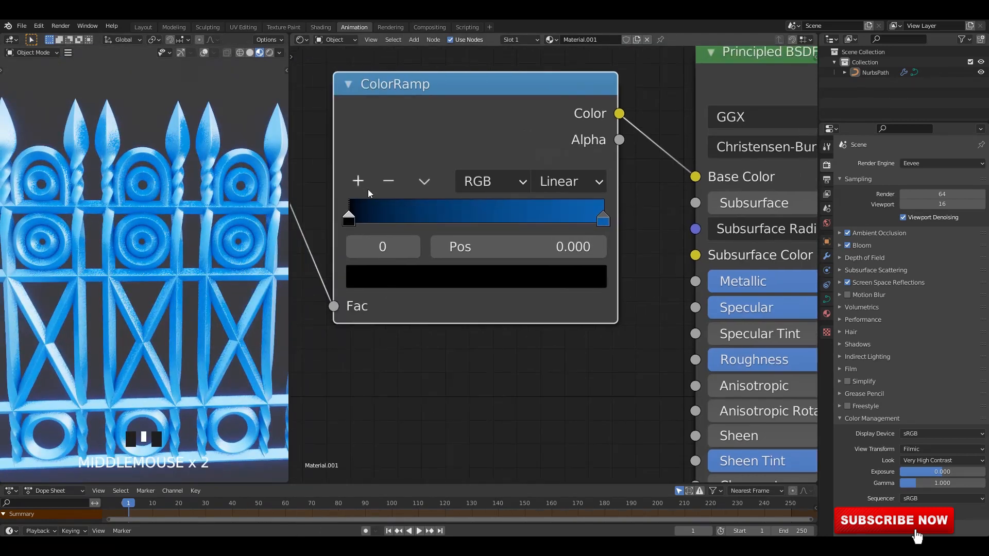
pyautogui.click(359, 183)
pyautogui.moveTo(485, 221); pyautogui.dragTo(570, 220)
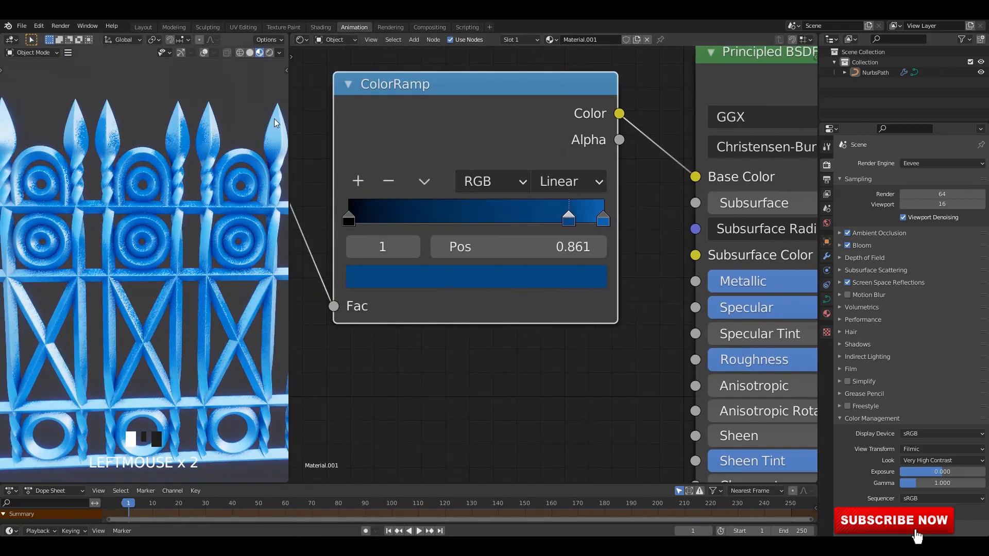
pyautogui.scroll(-3, 206, 221)
pyautogui.moveTo(186, 226); pyautogui.dragTo(245, 110, button='middle')
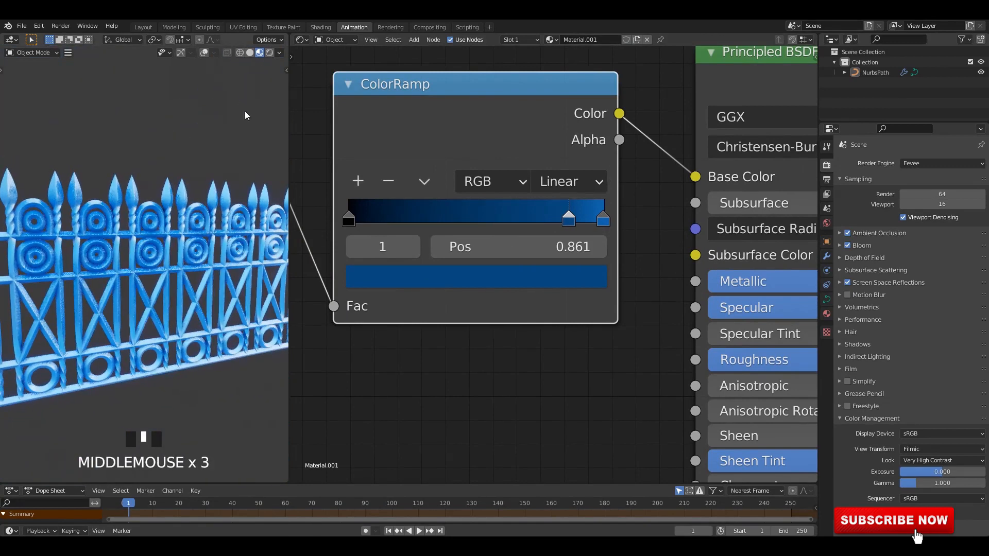
# Step: Set the strength of the Material Preview's environment lighting to 3 and check the blue fence
pyautogui.click(278, 53)
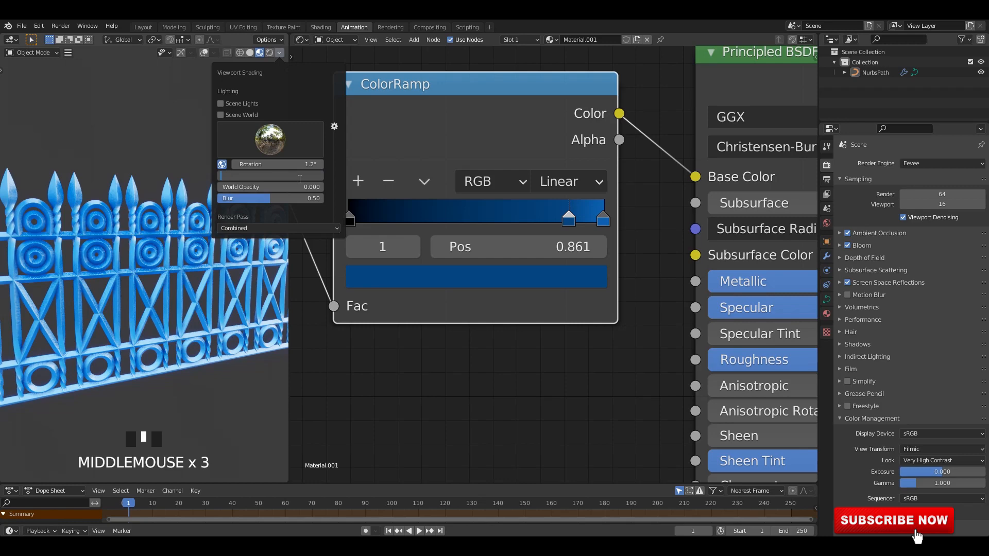
pyautogui.moveTo(162, 161)
pyautogui.mouseDown(button='middle')
pyautogui.moveTo(145, 219)
pyautogui.moveTo(137, 216)
pyautogui.moveTo(222, 134)
pyautogui.mouseUp(button='middle')
pyautogui.click(279, 54)
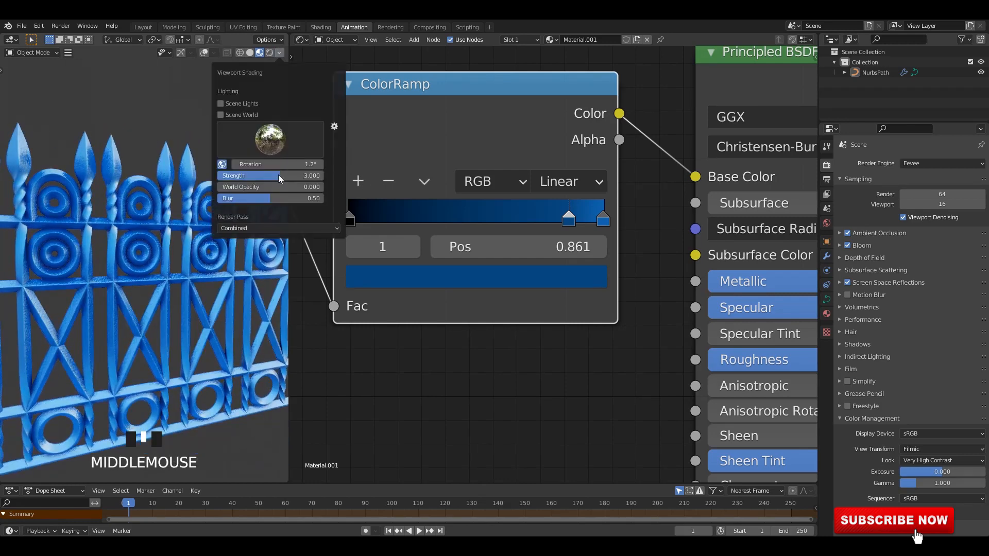
pyautogui.moveTo(248, 216)
pyautogui.mouseDown(button='middle')
pyautogui.moveTo(209, 215)
pyautogui.moveTo(207, 192)
pyautogui.moveTo(182, 211)
pyautogui.mouseUp(button='middle')
# Step: Try a Roughness of 0.7 on the fence material, settling on 0.6
pyautogui.moveTo(767, 338); pyautogui.dragTo(622, 278, button='middle')
pyautogui.scroll(-1, 622, 277)
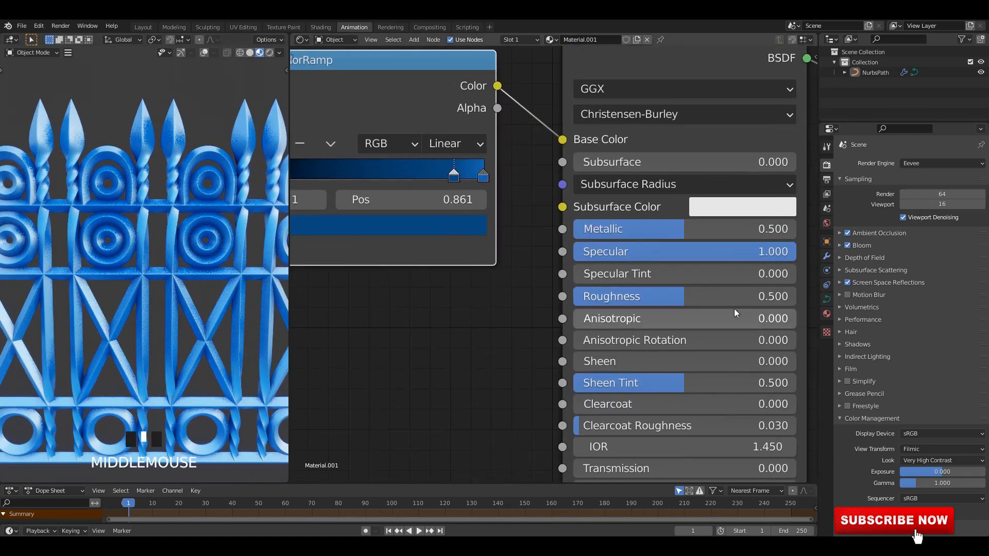
pyautogui.click(729, 301)
pyautogui.click(730, 304)
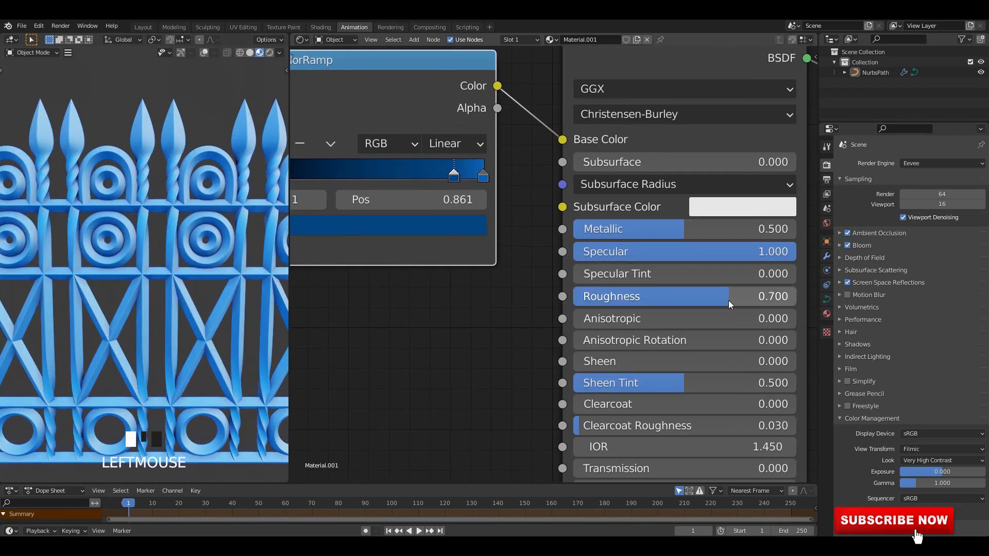
pyautogui.write('0.6')
pyautogui.click(526, 294)
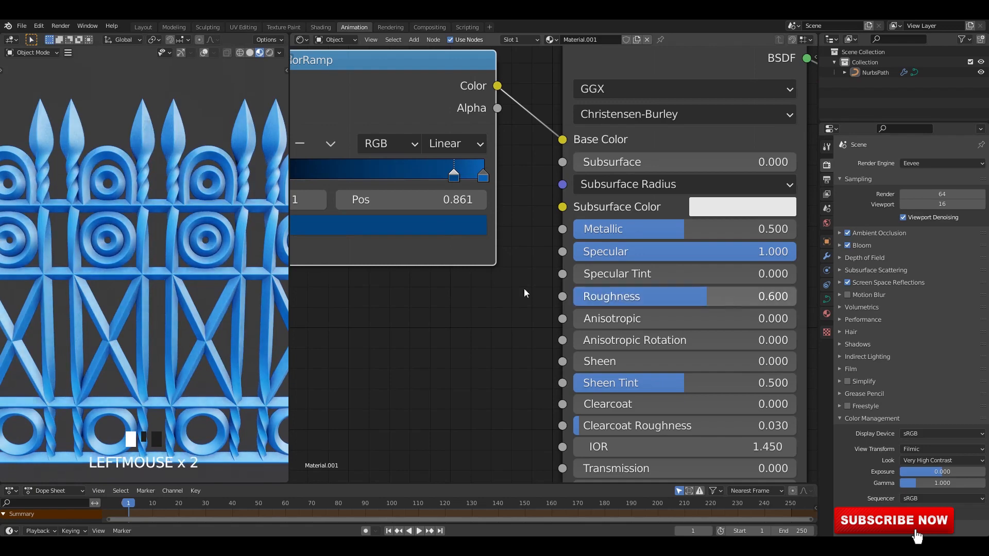
# Step: Switch to the Layout workspace and display the fence in Material Preview shading
pyautogui.scroll(1, 167, 201)
pyautogui.keyDown('shift'); pyautogui.moveTo(167, 201); pyautogui.dragTo(180, 164, button='middle'); pyautogui.keyUp('shift')
pyautogui.scroll(2, 146, 193)
pyautogui.scroll(-2, 147, 223)
pyautogui.scroll(-2, 170, 235)
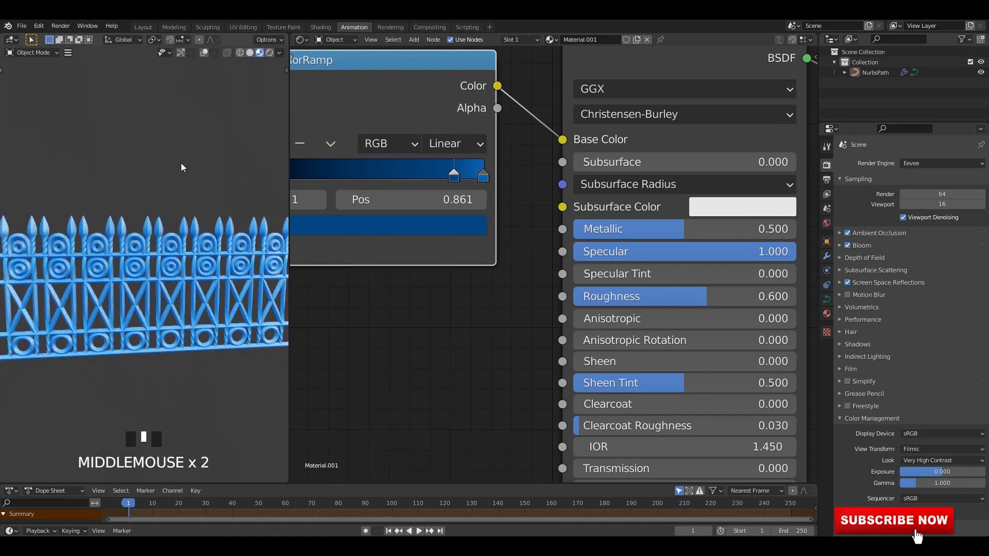
pyautogui.click(148, 29)
pyautogui.click(789, 53)
pyautogui.click(554, 69)
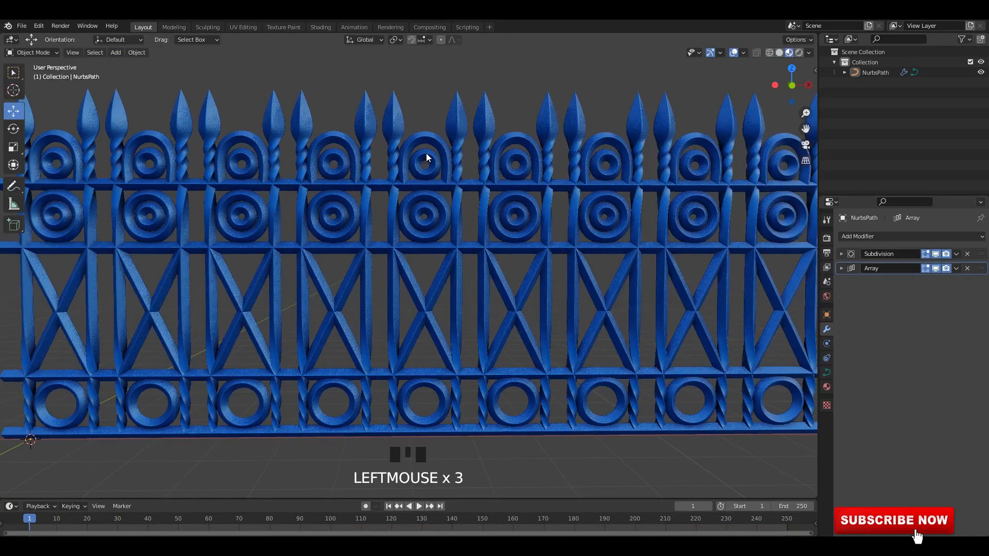
# Step: Raise the strength of the Material Preview's environment lighting in the Layout workspace
pyautogui.moveTo(425, 153); pyautogui.dragTo(447, 158, button='middle')
pyautogui.moveTo(696, 155)
pyautogui.mouseDown(button='middle')
pyautogui.moveTo(675, 184)
pyautogui.moveTo(696, 172)
pyautogui.mouseUp(button='middle')
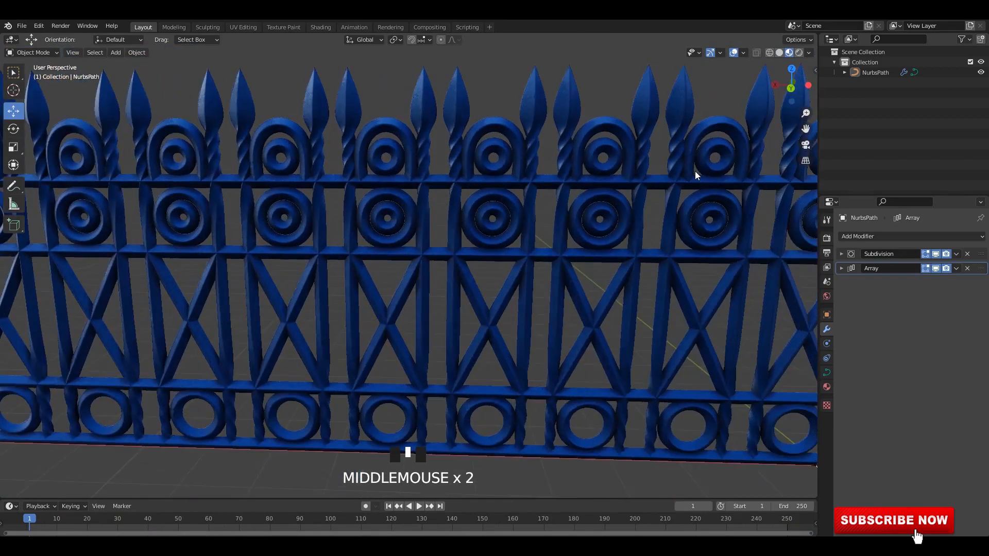
pyautogui.moveTo(453, 155)
pyautogui.mouseDown(button='middle')
pyautogui.moveTo(435, 161)
pyautogui.moveTo(466, 170)
pyautogui.mouseUp(button='middle')
pyautogui.click(808, 52)
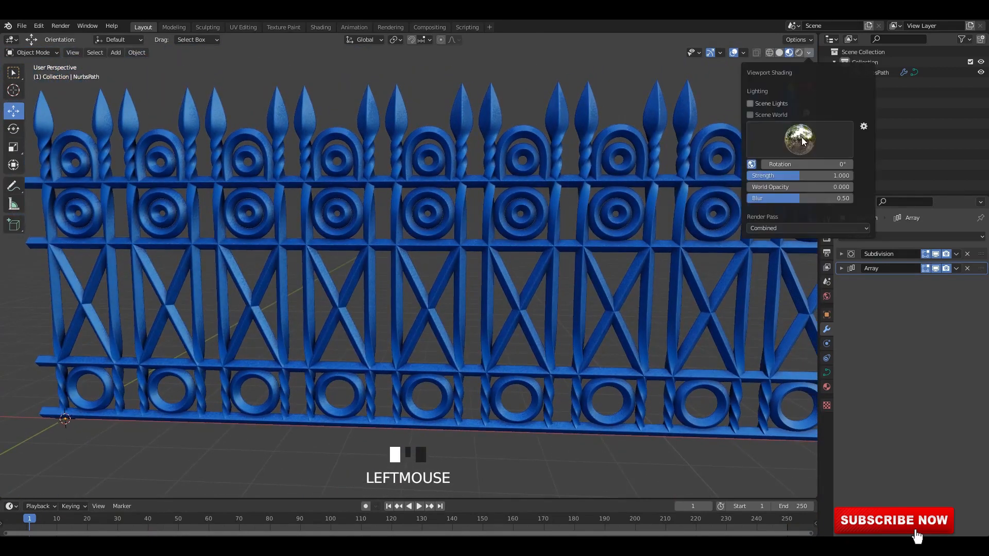
pyautogui.click(810, 176)
# Step: Save the file with the blue fence
pyautogui.keyDown('shift'); pyautogui.moveTo(598, 123); pyautogui.dragTo(662, 92, button='middle'); pyautogui.keyUp('shift')
pyautogui.moveTo(666, 126); pyautogui.dragTo(576, 168, button='middle')
pyautogui.hotkey('ctrl', 's')
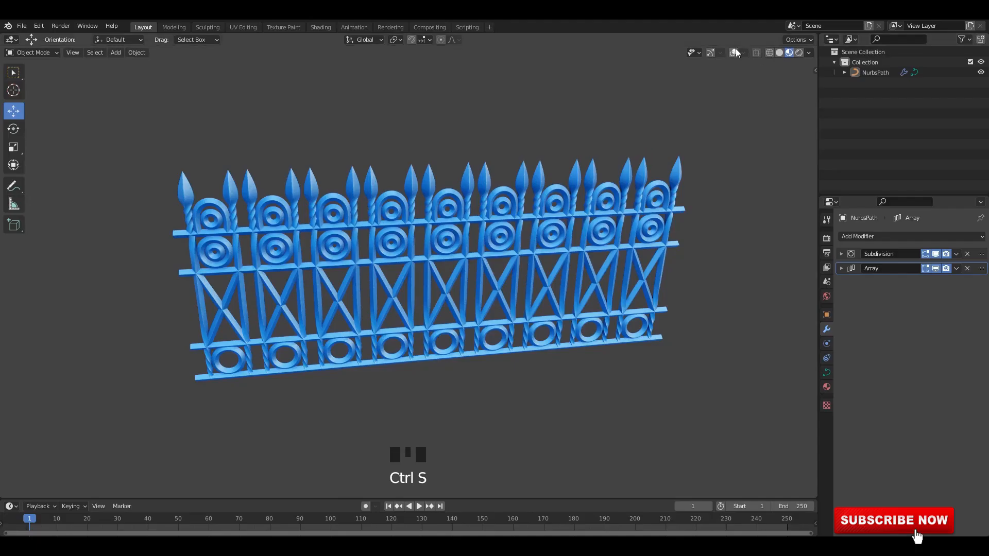
# Step: Select the fence and, in front view, raise it along Z well above the ground line
pyautogui.doubleClick(701, 169)
pyautogui.keyDown('alt'); pyautogui.moveTo(282, 356); pyautogui.dragTo(206, 375, button='middle'); pyautogui.keyUp('alt')
pyautogui.keyDown('alt'); pyautogui.middleClick(206, 375); pyautogui.keyUp('alt')
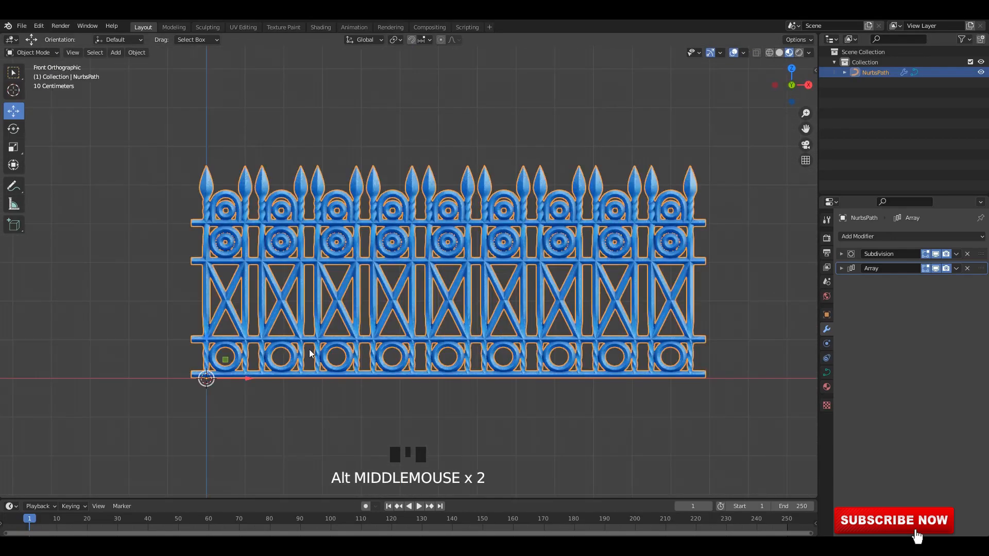
pyautogui.scroll(-3, 245, 346)
pyautogui.moveTo(293, 308); pyautogui.dragTo(294, 231)
pyautogui.click(345, 283)
# Step: Add a 2 m cube at the world origin below the fence
pyautogui.moveTo(347, 282); pyautogui.dragTo(460, 268, button='middle')
pyautogui.hotkey('shift', 'a')
pyautogui.moveTo(231, 215)
pyautogui.click(264, 223)
pyautogui.keyDown('alt'); pyautogui.middleClick(460, 268); pyautogui.keyUp('alt')
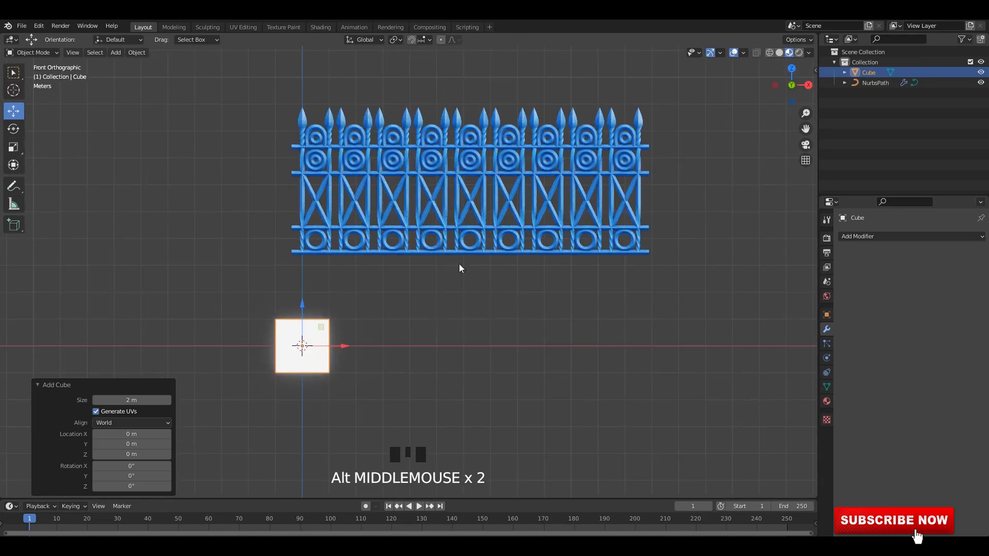
# Step: Show the scene in Solid shading and raise the cube about 1.02 m along Z to rest on the ground line
pyautogui.click(779, 52)
pyautogui.keyDown('alt'); pyautogui.moveTo(412, 340); pyautogui.dragTo(357, 340, button='middle'); pyautogui.keyUp('alt')
pyautogui.scroll(2, 400, 342)
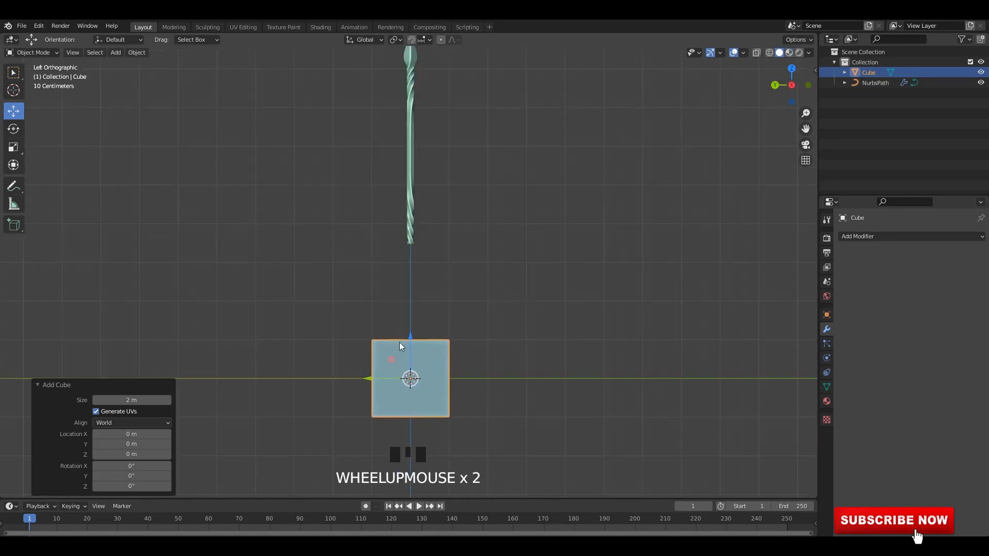
pyautogui.moveTo(412, 335); pyautogui.dragTo(425, 300)
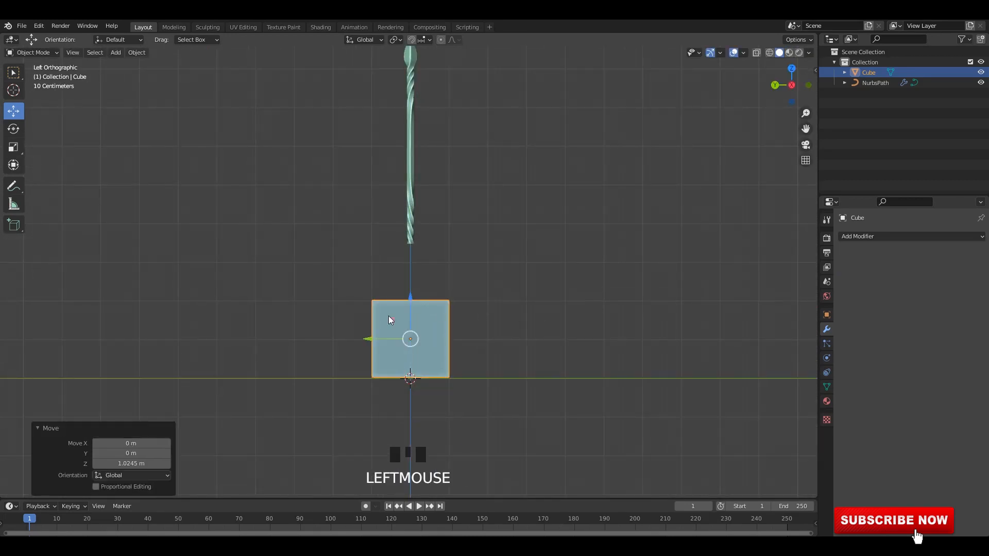
# Step: Extrude the cube's side face about 12.5 m along the length of the fence
pyautogui.keyDown('shift'); pyautogui.moveTo(388, 316); pyautogui.dragTo(382, 347, button='middle'); pyautogui.keyUp('shift')
pyautogui.press('Tab')
pyautogui.press('3')
pyautogui.click(369, 290)
pyautogui.press('e')
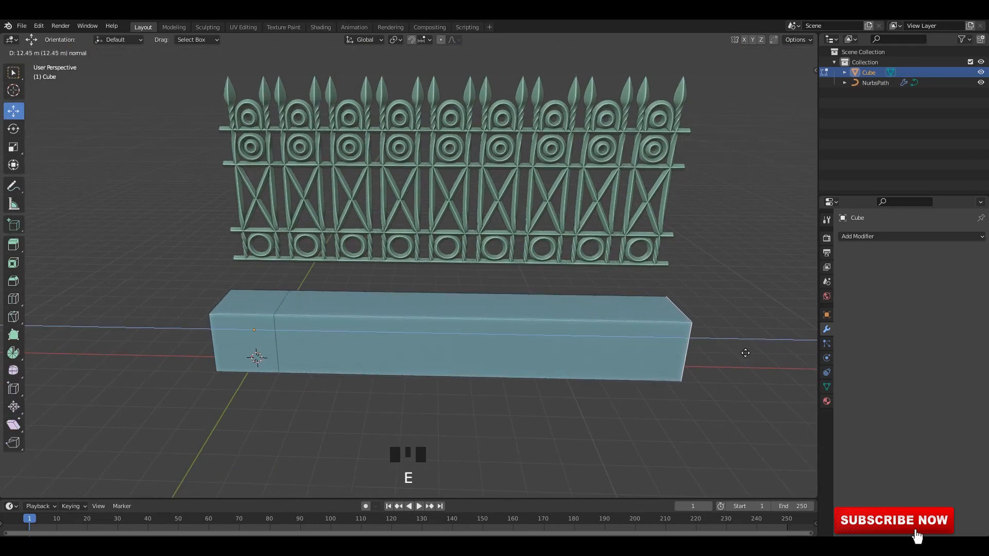
pyautogui.click(746, 353)
# Step: Pull the extruded end face back about 0.24 m along X, towards the fence's end
pyautogui.keyDown('alt'); pyautogui.moveTo(746, 353); pyautogui.dragTo(694, 339, button='middle'); pyautogui.keyUp('alt')
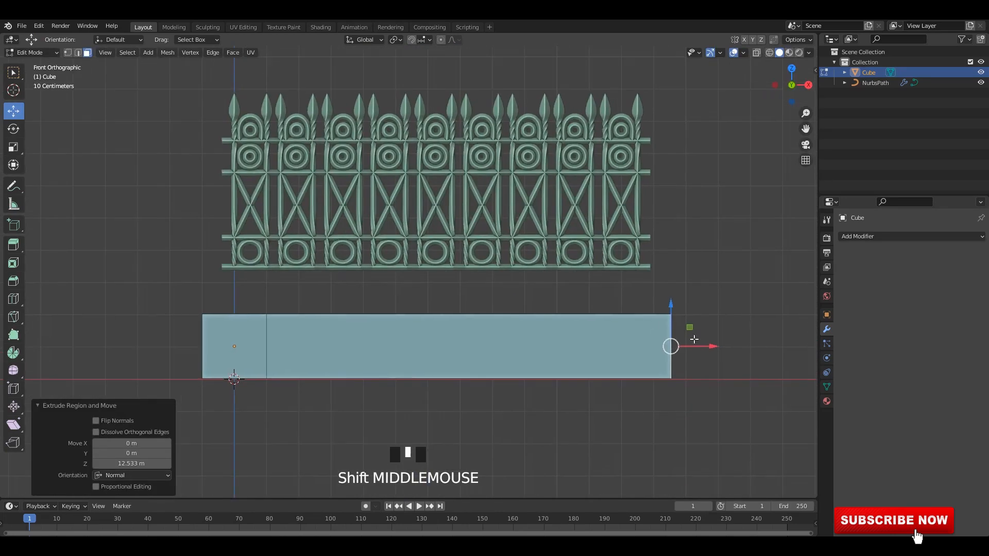
pyautogui.moveTo(693, 350); pyautogui.dragTo(684, 350)
pyautogui.keyDown('shift'); pyautogui.moveTo(685, 350); pyautogui.dragTo(666, 339, button='middle'); pyautogui.keyUp('shift')
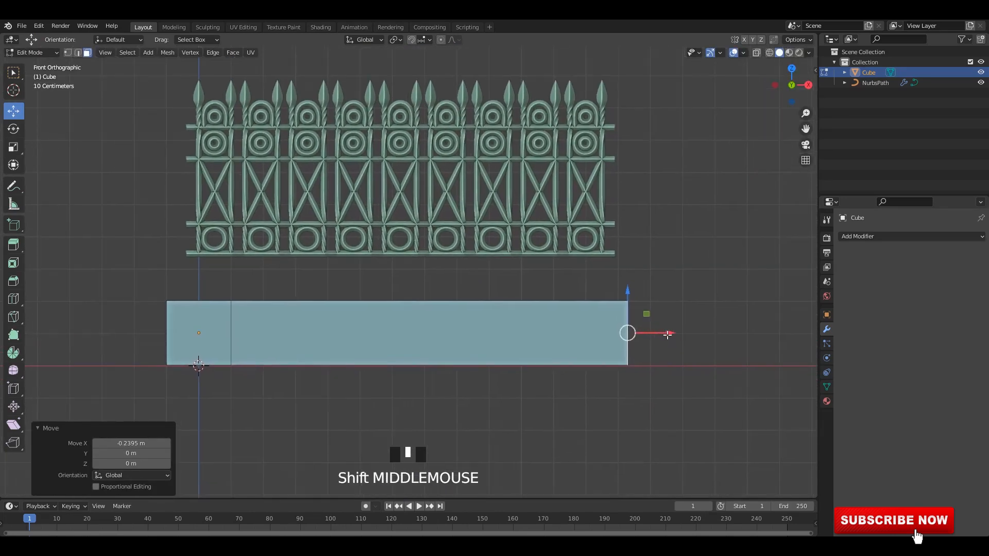
# Step: Nudge the wall's end face back along X and extrude it about 2.03 m to form an end block
pyautogui.moveTo(665, 338); pyautogui.dragTo(651, 341)
pyautogui.press('e')
pyautogui.click(685, 337)
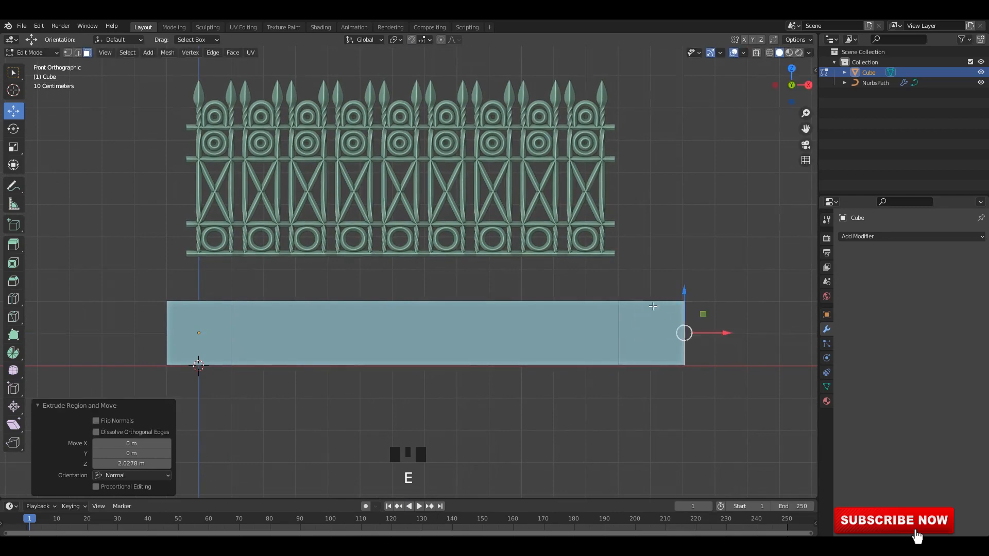
# Step: Extrude the top faces of both end blocks upward about 5.5 m to form two pillars beside the fence
pyautogui.moveTo(685, 337); pyautogui.dragTo(663, 309, button='middle')
pyautogui.click(641, 288)
pyautogui.keyDown('shift'); pyautogui.click(201, 299); pyautogui.keyUp('shift')
pyautogui.keyDown('alt'); pyautogui.moveTo(519, 300); pyautogui.dragTo(562, 349, button='middle'); pyautogui.keyUp('alt')
pyautogui.press('e')
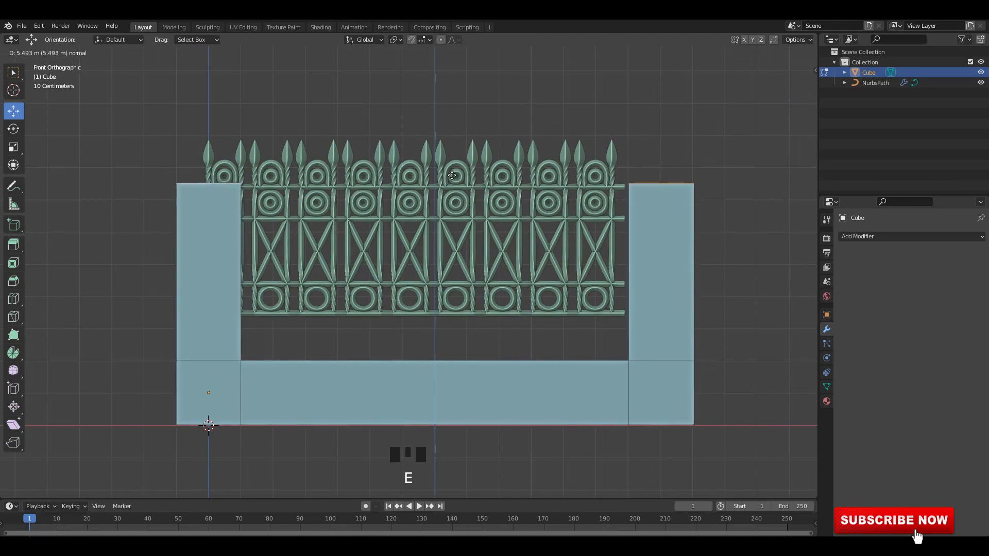
pyautogui.click(452, 176)
# Step: Move the whole wall object along negative X until its first pillar's inner side meets the fence's start
pyautogui.press('Tab')
pyautogui.doubleClick(558, 305)
pyautogui.keyDown('shift'); pyautogui.moveTo(642, 345); pyautogui.dragTo(669, 321, button='middle'); pyautogui.keyUp('shift')
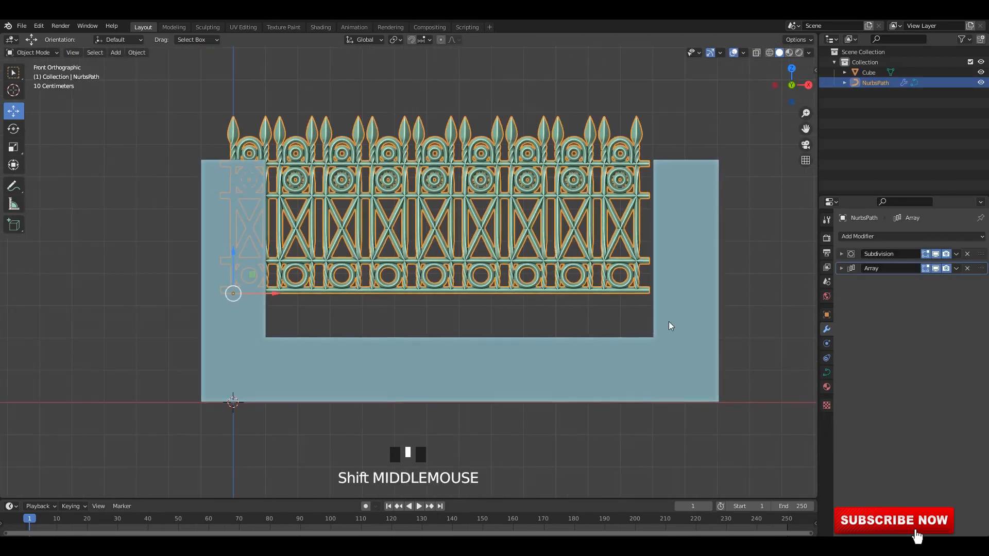
pyautogui.click(669, 323)
pyautogui.moveTo(276, 369); pyautogui.dragTo(228, 362)
# Step: Shift the pillar at the far end outward along X until its inner side meets the fence's end
pyautogui.press('Tab')
pyautogui.moveTo(716, 116); pyautogui.dragTo(582, 431)
pyautogui.moveTo(689, 301); pyautogui.dragTo(710, 305)
pyautogui.hotkey('alt', 'z')
# Step: Raise the wall's low base section about 1.42 m along Z and fine-tune it by -0.022 m to meet the fence's bottom rail
pyautogui.hotkey('alt', 'z')
pyautogui.moveTo(765, 453); pyautogui.dragTo(79, 307)
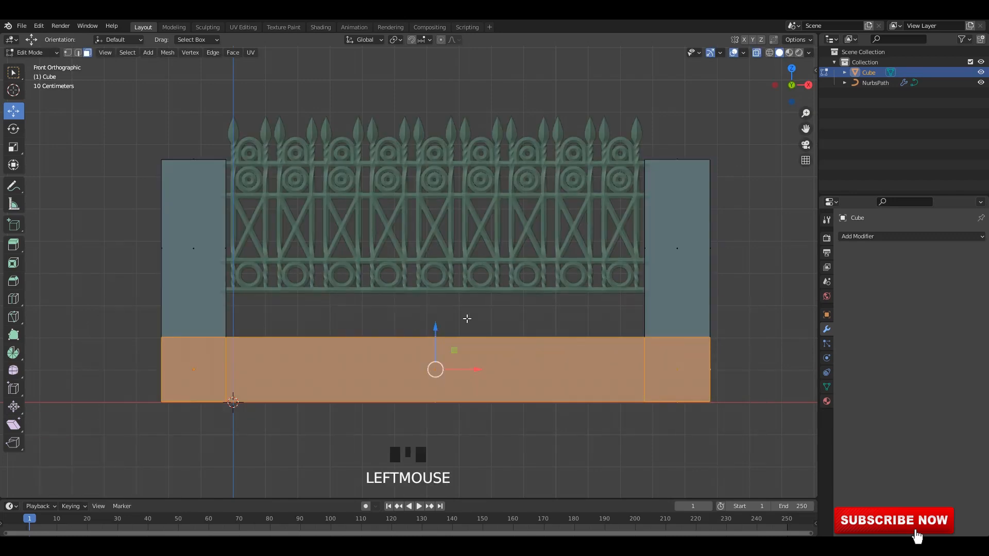
pyautogui.moveTo(434, 321); pyautogui.dragTo(433, 275)
pyautogui.hotkey('alt', 'z')
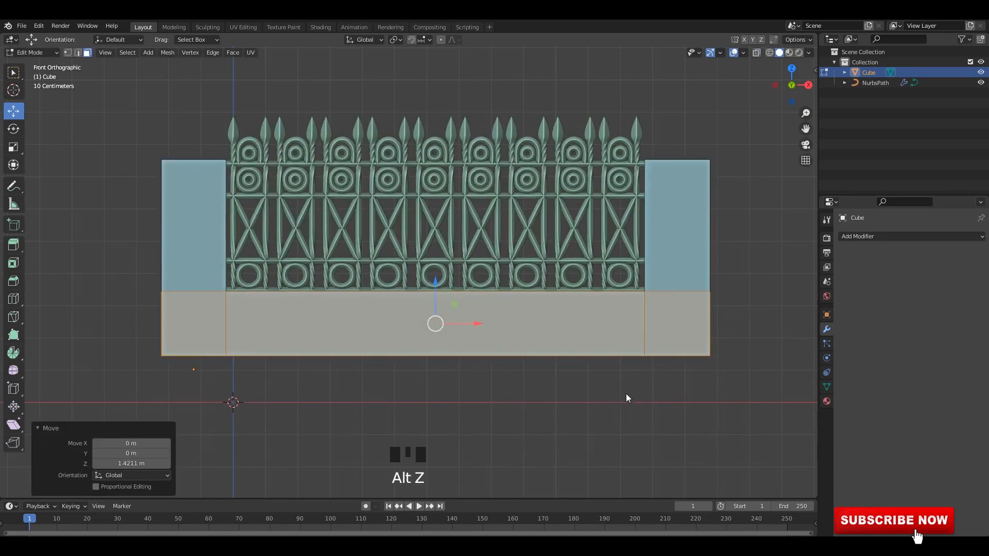
pyautogui.press('Tab')
pyautogui.press('Tab')
pyautogui.scroll(3, 625, 386)
pyautogui.hotkey('alt', 'z')
pyautogui.moveTo(448, 314); pyautogui.dragTo(449, 309)
# Step: Move the wall's bottom faces down about 1.44 m along Z to the ground line and save the file
pyautogui.scroll(-3, 706, 396)
pyautogui.keyDown('shift'); pyautogui.moveTo(705, 396); pyautogui.dragTo(675, 365, button='middle'); pyautogui.keyUp('shift')
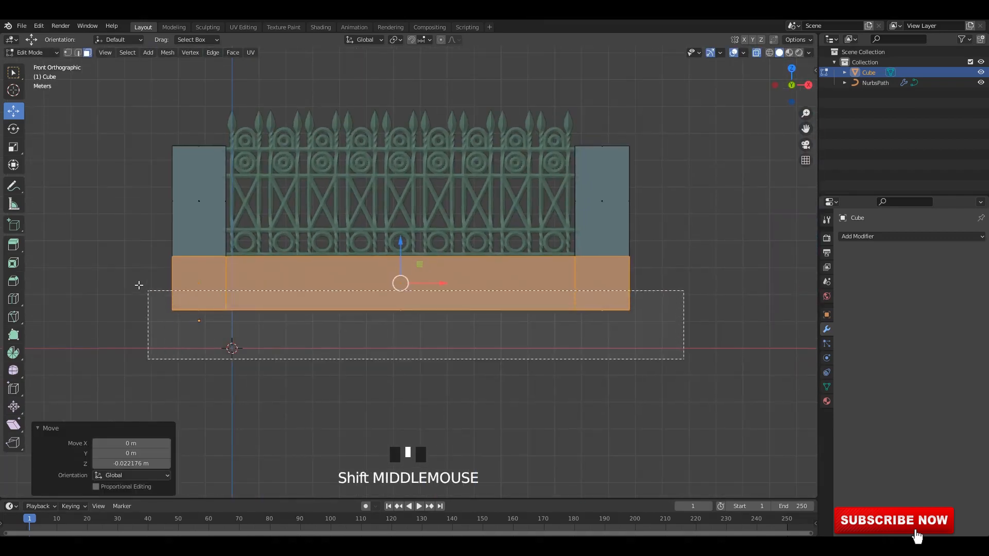
pyautogui.moveTo(140, 285); pyautogui.dragTo(139, 285)
pyautogui.moveTo(407, 279); pyautogui.dragTo(408, 312)
pyautogui.hotkey('alt', 'z')
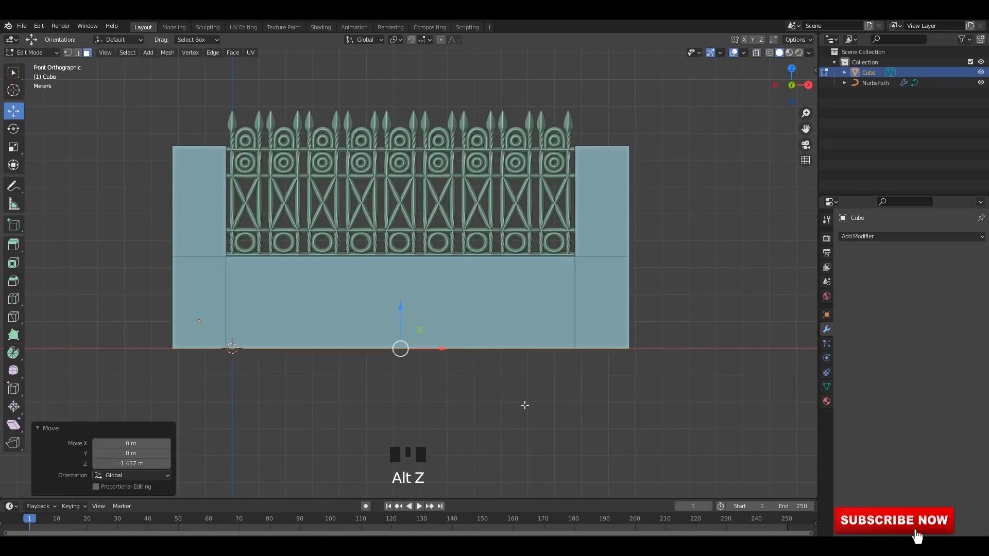
pyautogui.moveTo(523, 404); pyautogui.dragTo(430, 215, button='middle')
pyautogui.press('Tab')
pyautogui.scroll(2, 483, 357)
pyautogui.scroll(-2, 484, 357)
pyautogui.hotkey('ctrl', 's')
# Step: Extrude the top faces of both pillars upward twice, adding an extension and a cap section to each
pyautogui.press('Tab')
pyautogui.press('e')
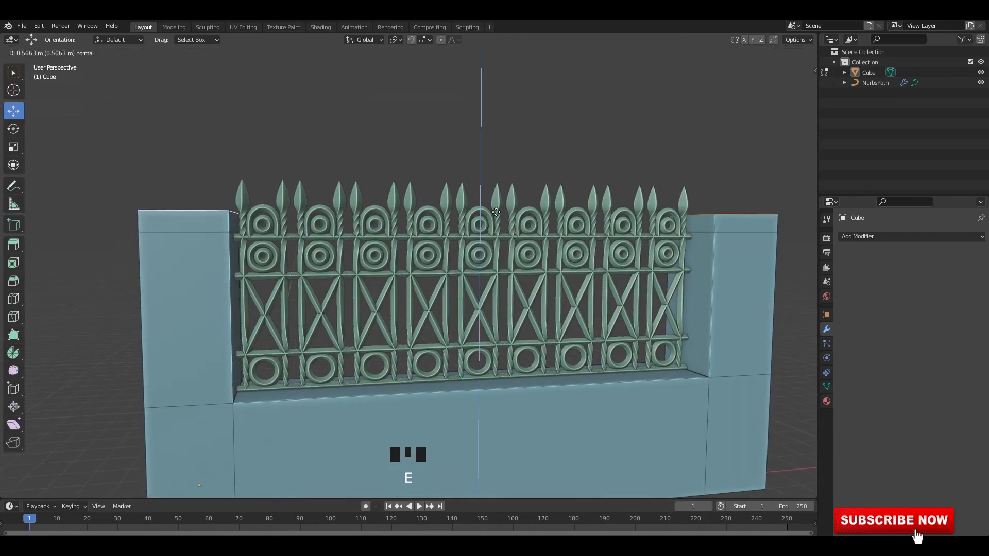
pyautogui.click(505, 182)
pyautogui.keyDown('shift'); pyautogui.moveTo(504, 182); pyautogui.dragTo(185, 170, button='middle'); pyautogui.keyUp('shift')
pyautogui.press('e')
pyautogui.click(522, 169)
# Step: Extrude the side faces around both pillars' top sections and push them outward with Shrink/Fatten to form overhanging caps
pyautogui.click(185, 170)
pyautogui.keyDown('alt'); pyautogui.keyDown('shift'); pyautogui.click(202, 205); pyautogui.keyUp('shift'); pyautogui.keyUp('alt')
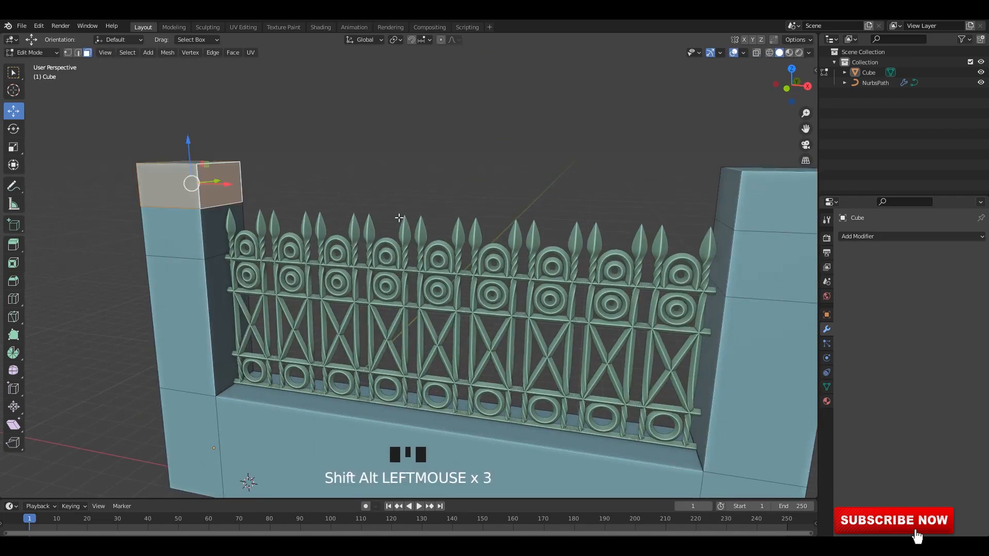
pyautogui.keyDown('alt'); pyautogui.keyDown('shift'); pyautogui.moveTo(202, 205); pyautogui.dragTo(221, 201, button='middle'); pyautogui.keyUp('shift'); pyautogui.keyUp('alt')
pyautogui.keyDown('alt'); pyautogui.keyDown('shift'); pyautogui.click(705, 217); pyautogui.keyUp('shift'); pyautogui.keyUp('alt')
pyautogui.keyDown('shift'); pyautogui.moveTo(721, 212); pyautogui.dragTo(704, 218, button='middle'); pyautogui.keyUp('shift')
pyautogui.press('e')
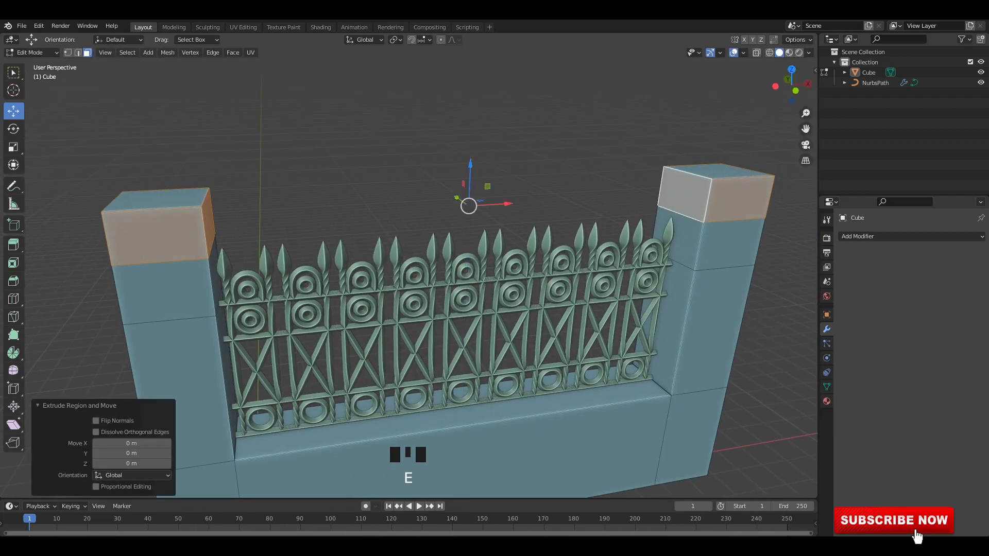
pyautogui.press('s')
pyautogui.hotkey('alt', 's')
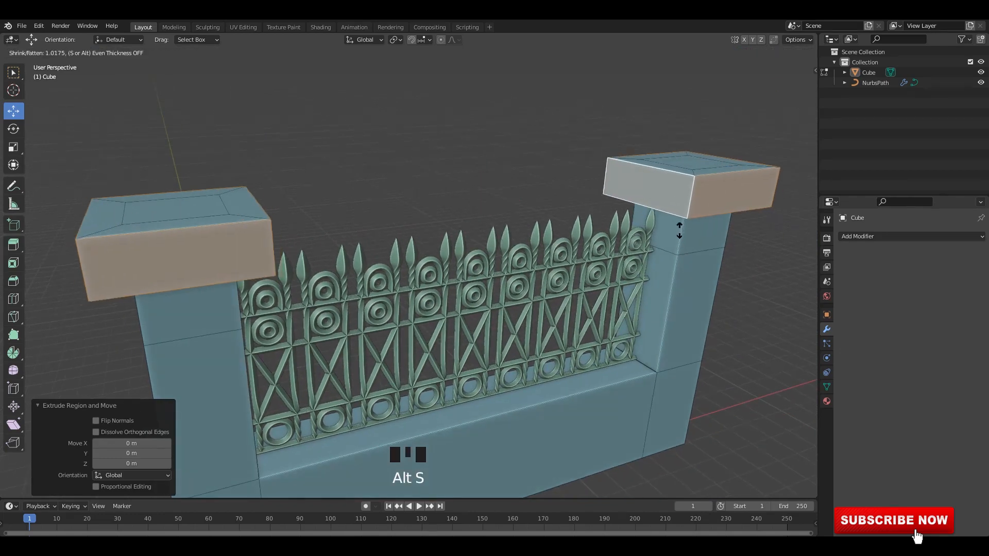
pyautogui.click(681, 235)
# Step: Apply the wall object's transform in Object Mode
pyautogui.moveTo(681, 235); pyautogui.dragTo(365, 219, button='middle')
pyautogui.press('Tab')
pyautogui.click(688, 225)
pyautogui.hotkey('ctrl', 'a')
pyautogui.click(662, 225)
# Step: Bevel the lower outer edges of both pillar caps with a width of about 0.516 m and 10 segments
pyautogui.press('Tab')
pyautogui.press('2')
pyautogui.keyDown('alt'); pyautogui.click(318, 141); pyautogui.keyUp('alt')
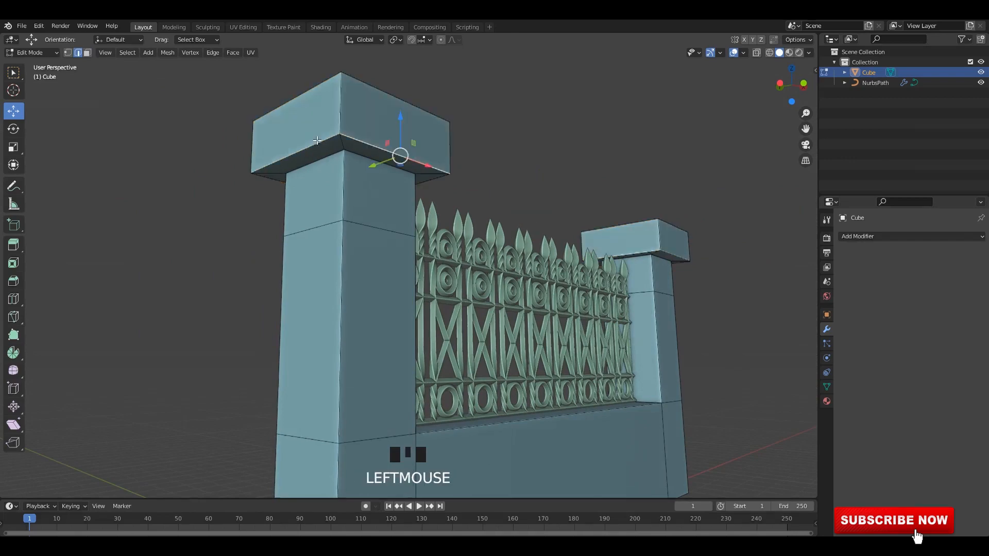
pyautogui.keyDown('shift'); pyautogui.moveTo(562, 188); pyautogui.dragTo(342, 212, button='middle'); pyautogui.keyUp('shift')
pyautogui.moveTo(559, 262)
pyautogui.mouseDown(button='middle')
pyautogui.moveTo(563, 245)
pyautogui.moveTo(436, 264)
pyautogui.moveTo(579, 257)
pyautogui.mouseUp(button='middle')
pyautogui.hotkey('ctrl', 'b')
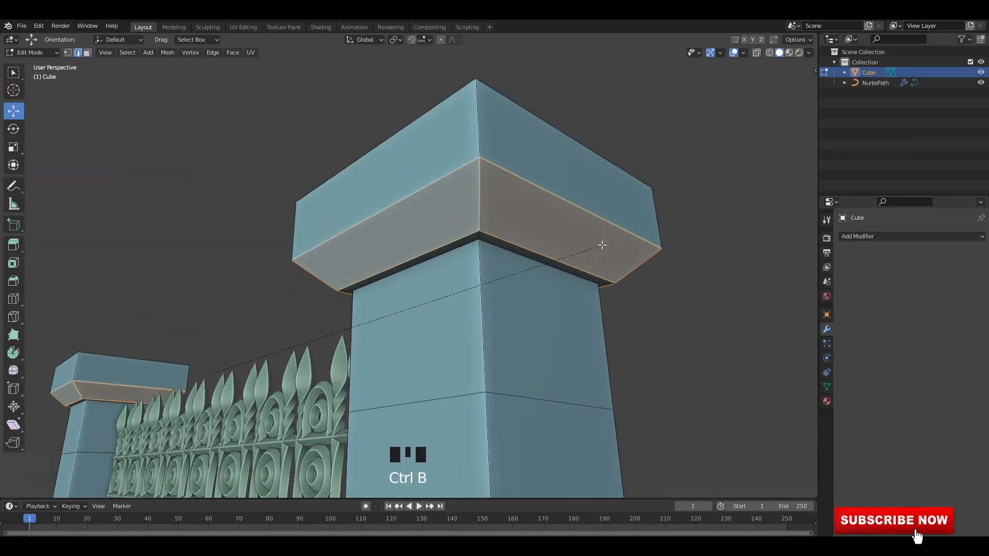
pyautogui.scroll(8, 592, 250)
pyautogui.click(601, 243)
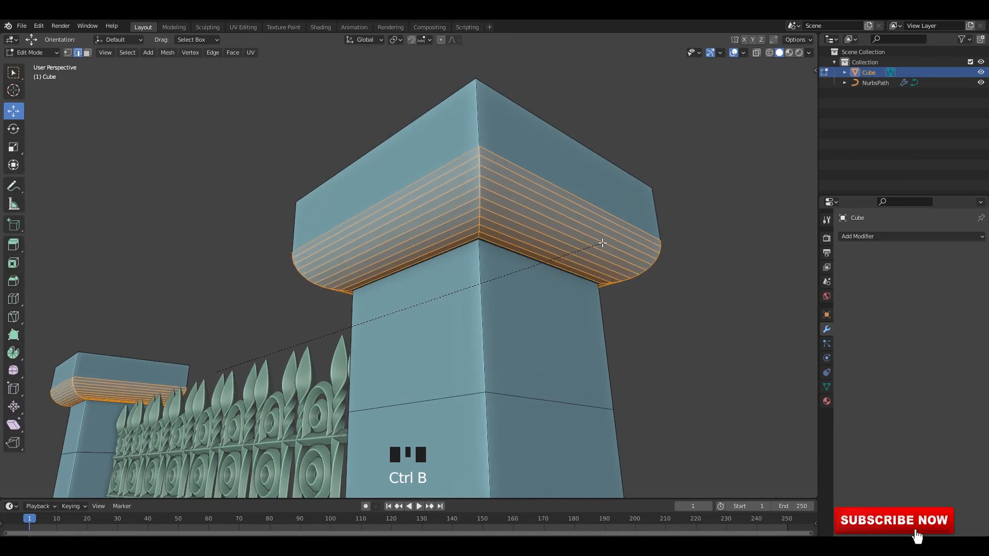
# Step: Give the cap bevel a custom profile using the Cornice Molding preset and increase its segment count
pyautogui.click(144, 481)
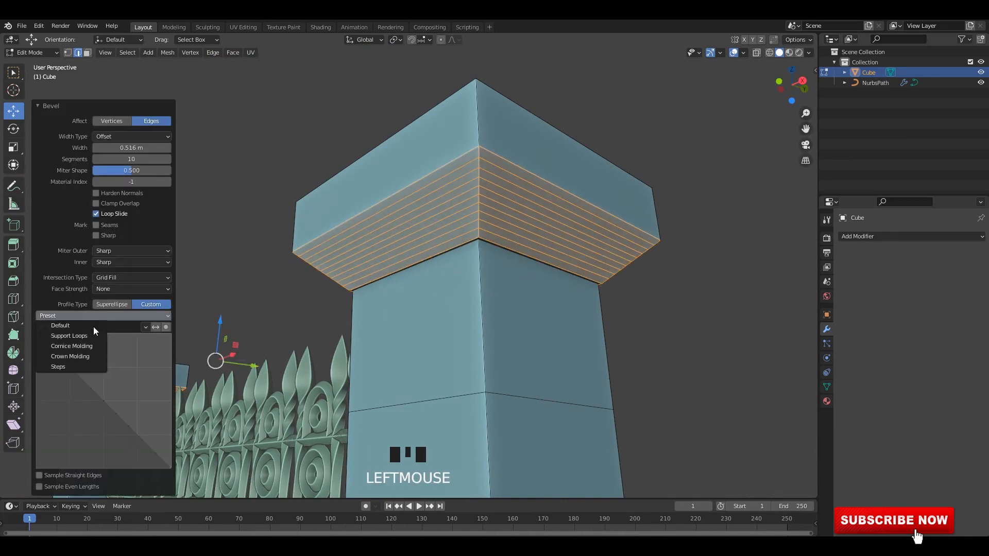
pyautogui.click(91, 346)
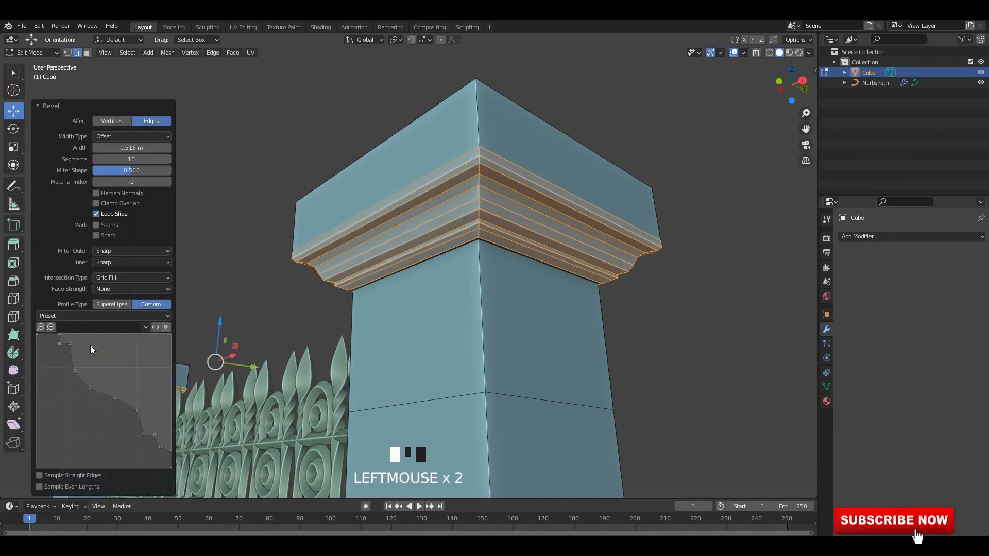
pyautogui.click(146, 162)
# Step: Change the cap bevel's width type to Width, adjust its width, and finish editing the mesh
pyautogui.click(143, 138)
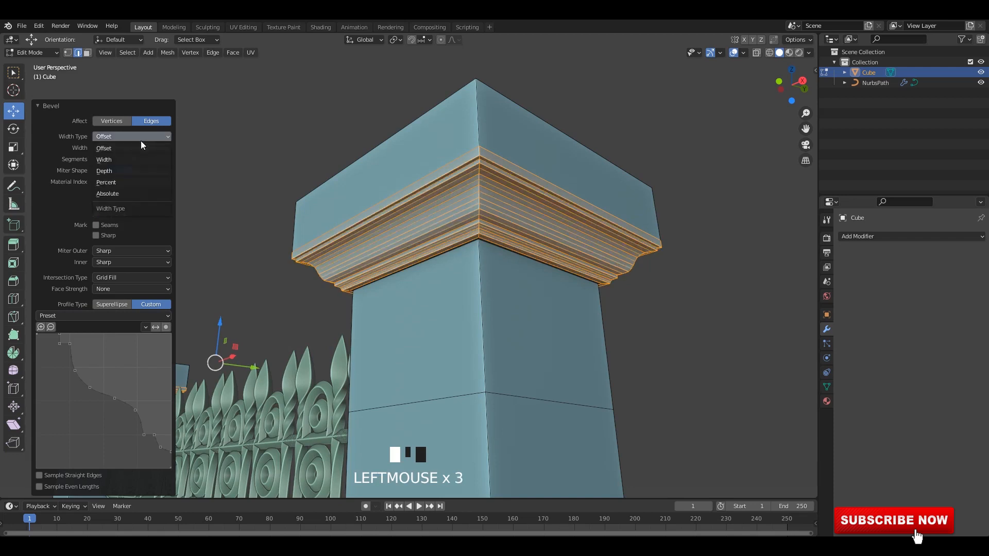
pyautogui.click(123, 160)
pyautogui.moveTo(131, 148); pyautogui.dragTo(165, 147)
pyautogui.press('Tab')
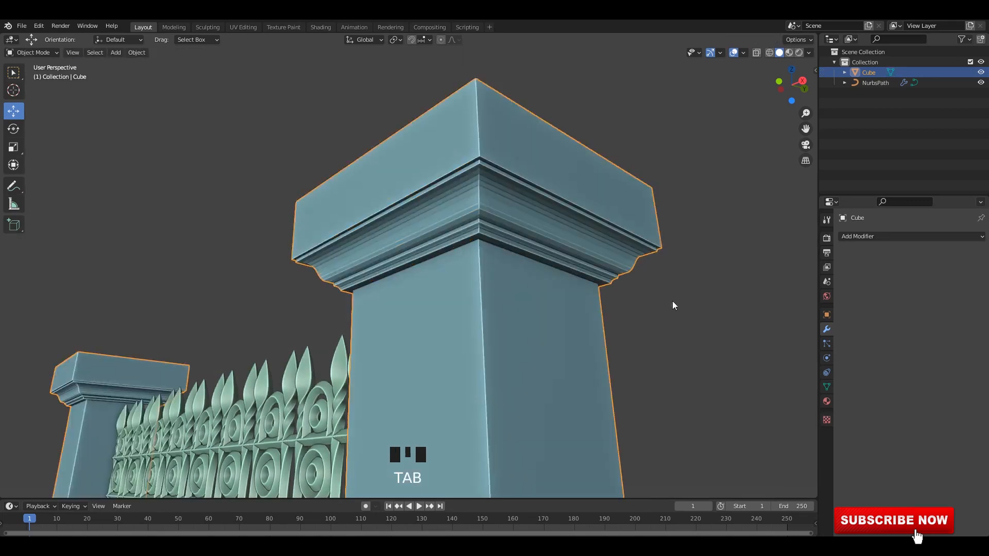
# Step: Shade the wall smooth, enable Auto Smooth at 30° in its normals, and save the file
pyautogui.moveTo(673, 305)
pyautogui.mouseDown(button='middle')
pyautogui.moveTo(511, 294)
pyautogui.moveTo(571, 220)
pyautogui.mouseUp(button='middle')
pyautogui.scroll(1, 571, 220)
pyautogui.click(572, 221)
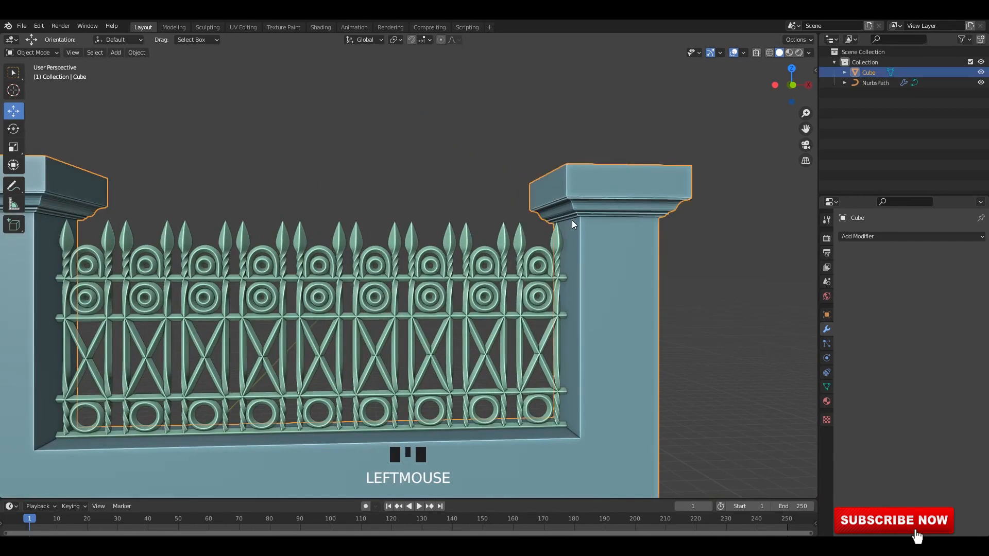
pyautogui.rightClick(572, 221)
pyautogui.click(571, 221)
pyautogui.click(826, 384)
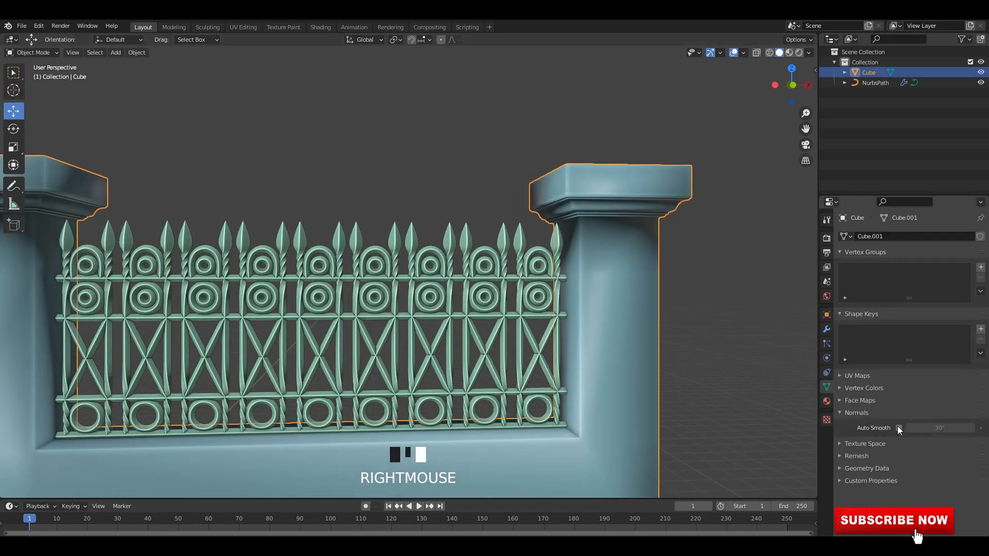
pyautogui.click(899, 429)
pyautogui.click(673, 291)
pyautogui.scroll(-3, 672, 291)
pyautogui.moveTo(673, 292); pyautogui.dragTo(611, 283, button='middle')
pyautogui.hotkey('ctrl', 's')
# Step: Extrude the top face of the low wall beneath the fence upward about 0.286 m
pyautogui.keyDown('alt'); pyautogui.moveTo(528, 288); pyautogui.dragTo(518, 270, button='middle'); pyautogui.keyUp('alt')
pyautogui.scroll(1, 592, 340)
pyautogui.click(580, 339)
pyautogui.press('Tab')
pyautogui.click(587, 338)
pyautogui.click(603, 288)
pyautogui.scroll(1, 577, 284)
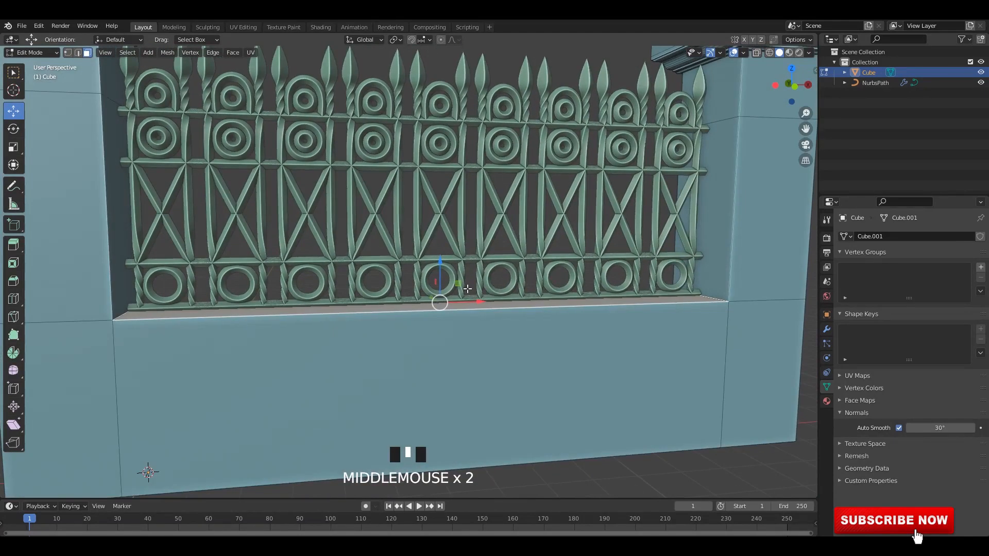
pyautogui.keyDown('alt'); pyautogui.moveTo(468, 293); pyautogui.dragTo(449, 289, button='middle'); pyautogui.keyUp('alt')
pyautogui.scroll(2, 448, 290)
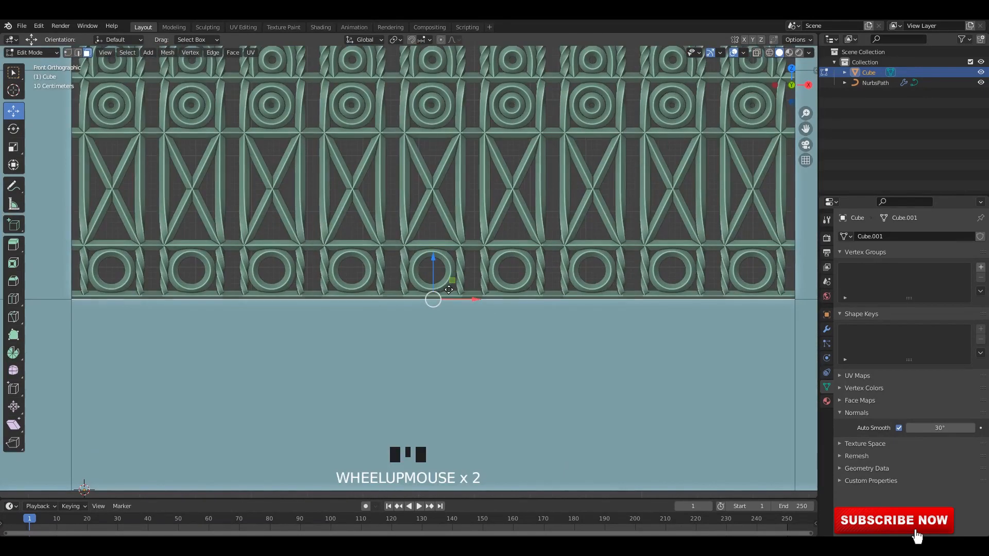
pyautogui.press('e')
pyautogui.click(449, 274)
# Step: Lower the vertices around the new ledge slightly along Z so its top sits beneath the fence's bottom rail
pyautogui.scroll(-3, 450, 274)
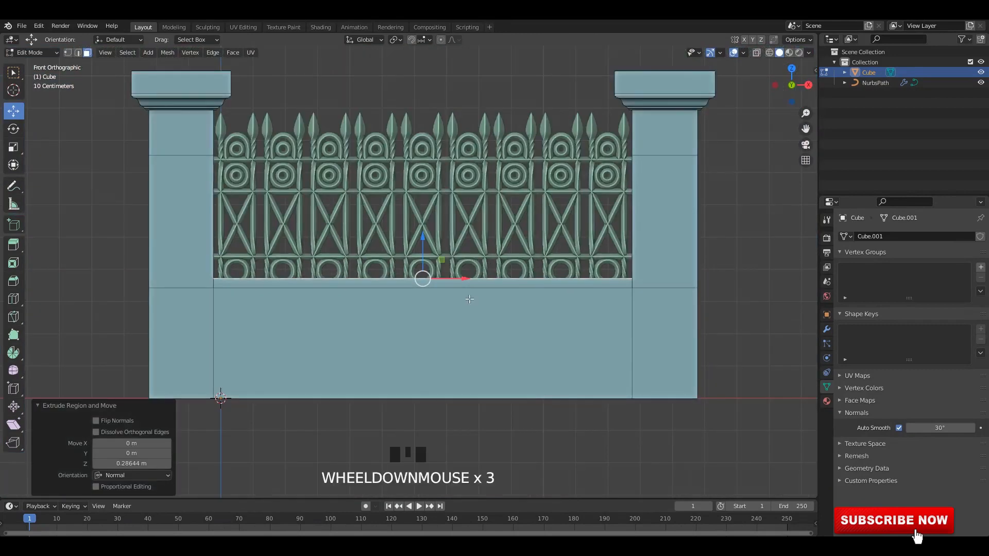
pyautogui.hotkey('alt', 'z')
pyautogui.press('1')
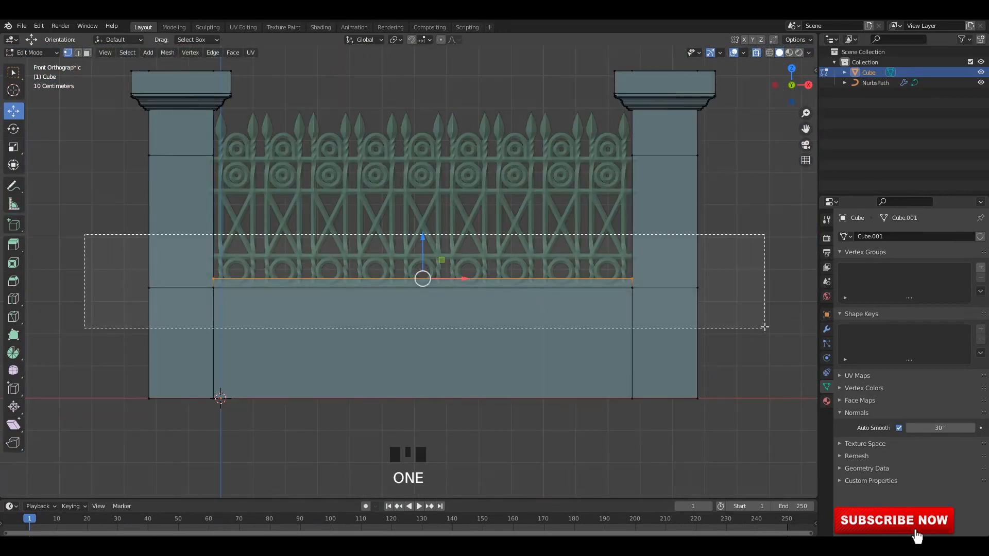
pyautogui.moveTo(764, 326); pyautogui.dragTo(764, 327)
pyautogui.scroll(2, 493, 290)
pyautogui.moveTo(426, 266); pyautogui.dragTo(429, 271)
pyautogui.hotkey('alt', 'z')
# Step: Extrude the long narrow side faces of the ledge outward with a Shrink/Fatten offset of about 0.202 m
pyautogui.moveTo(574, 232); pyautogui.dragTo(508, 286, button='middle')
pyautogui.press('3')
pyautogui.scroll(3, 506, 284)
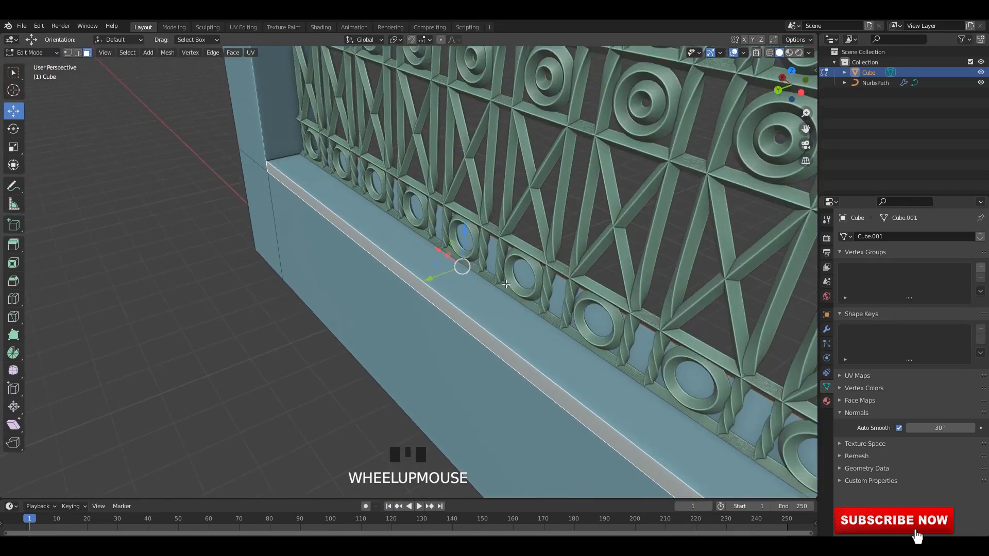
pyautogui.press('e')
pyautogui.hotkey('alt', 's')
pyautogui.click(508, 276)
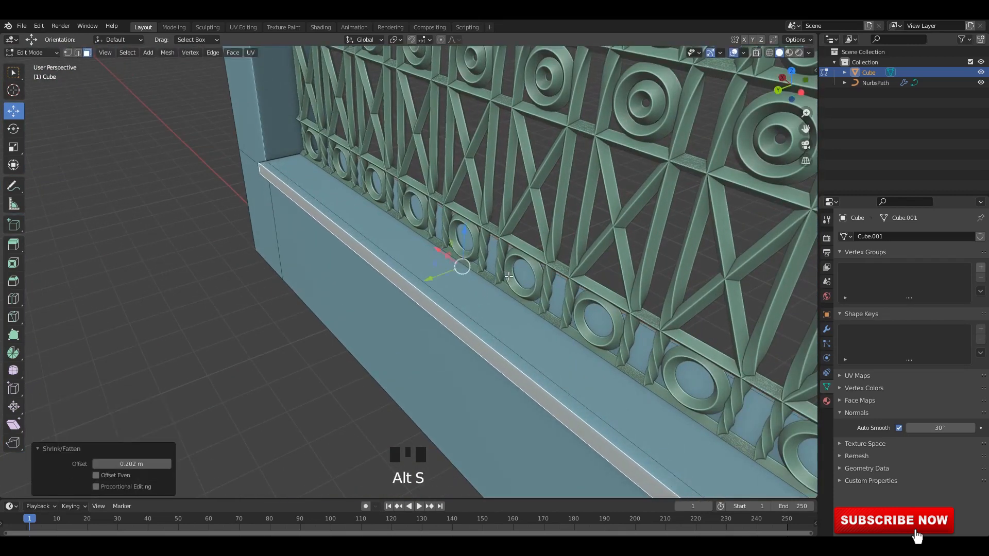
# Step: Leave Edit Mode, check the finished ledge from several angles, and save the file
pyautogui.moveTo(509, 276); pyautogui.dragTo(549, 362, button='middle')
pyautogui.press('Tab')
pyautogui.scroll(2, 560, 328)
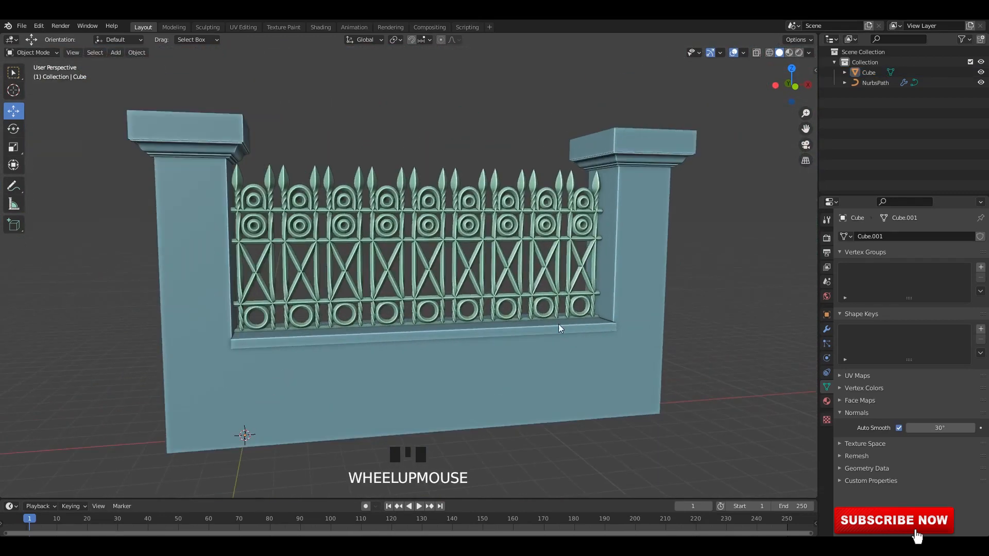
pyautogui.moveTo(559, 324); pyautogui.dragTo(583, 348, button='middle')
pyautogui.keyDown('shift'); pyautogui.moveTo(586, 342); pyautogui.dragTo(583, 340, button='middle'); pyautogui.keyUp('shift')
pyautogui.hotkey('ctrl', 's')
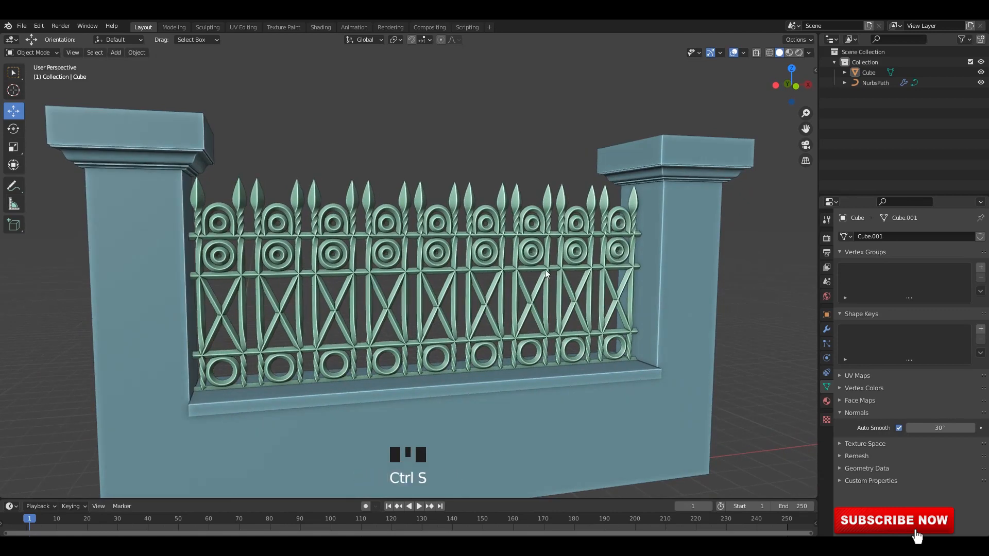
# Step: Show the scene with material preview, create a new material on the wall, and switch to the Animation workspace's large node editor
pyautogui.doubleClick(790, 53)
pyautogui.moveTo(547, 195)
pyautogui.mouseDown(button='middle')
pyautogui.moveTo(471, 145)
pyautogui.moveTo(501, 212)
pyautogui.mouseUp(button='middle')
pyautogui.click(321, 27)
pyautogui.scroll(-3, 525, 143)
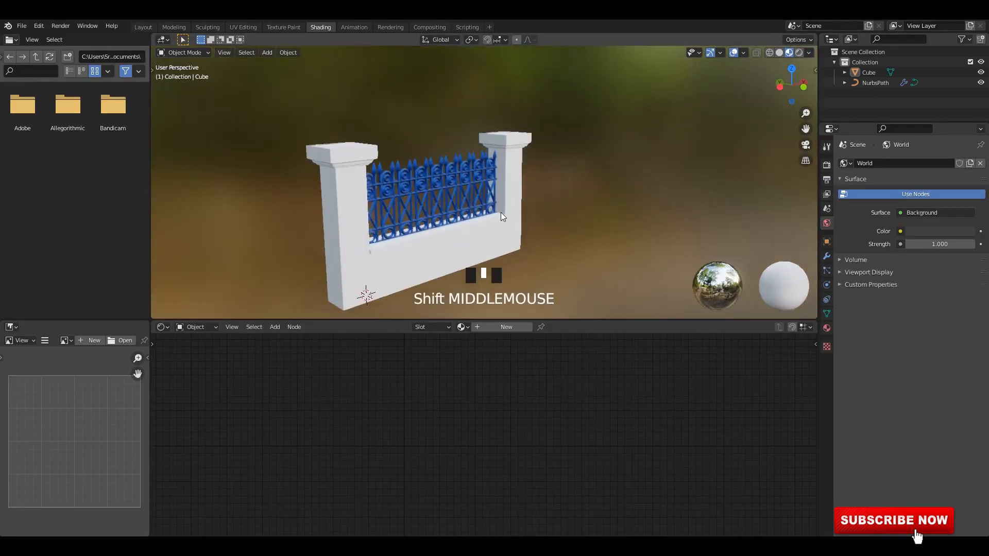
pyautogui.moveTo(578, 194); pyautogui.dragTo(510, 309, button='middle')
pyautogui.scroll(2, 502, 211)
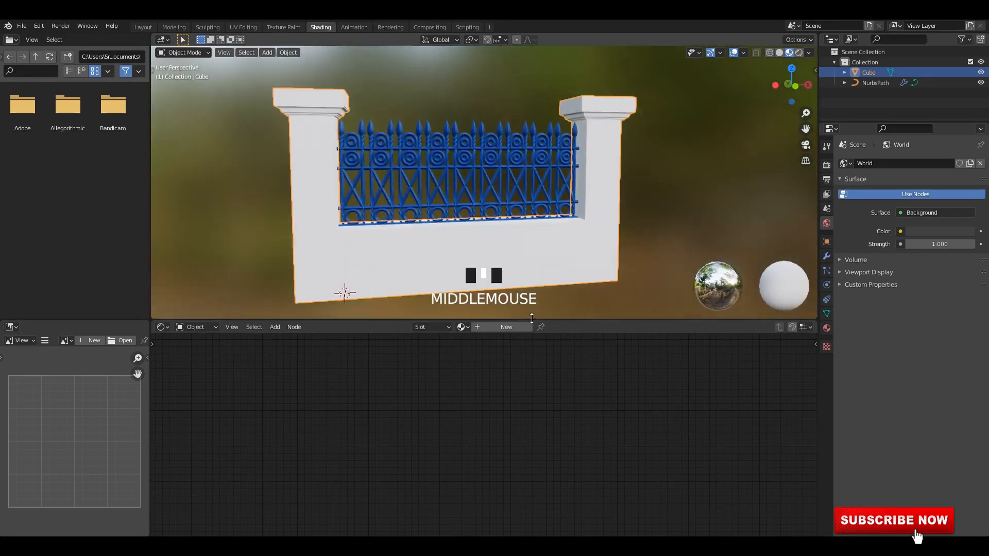
pyautogui.click(506, 327)
pyautogui.click(354, 27)
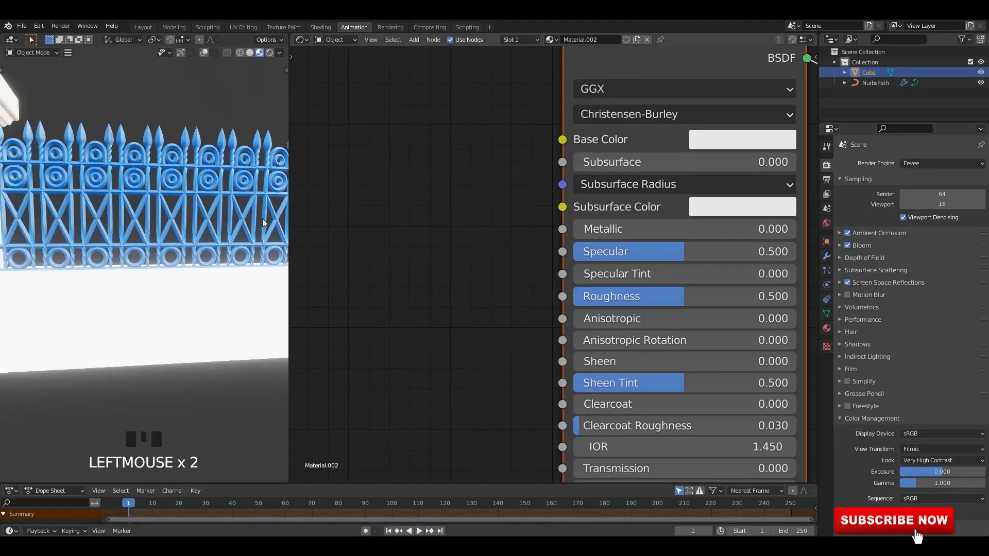
# Step: Copy the Ambient Occlusion and ColorRamp nodes from the fence's material into the wall's new material
pyautogui.moveTo(262, 219); pyautogui.dragTo(252, 237, button='middle')
pyautogui.keyDown('shift'); pyautogui.scroll(4, 437, 247); pyautogui.keyUp('shift')
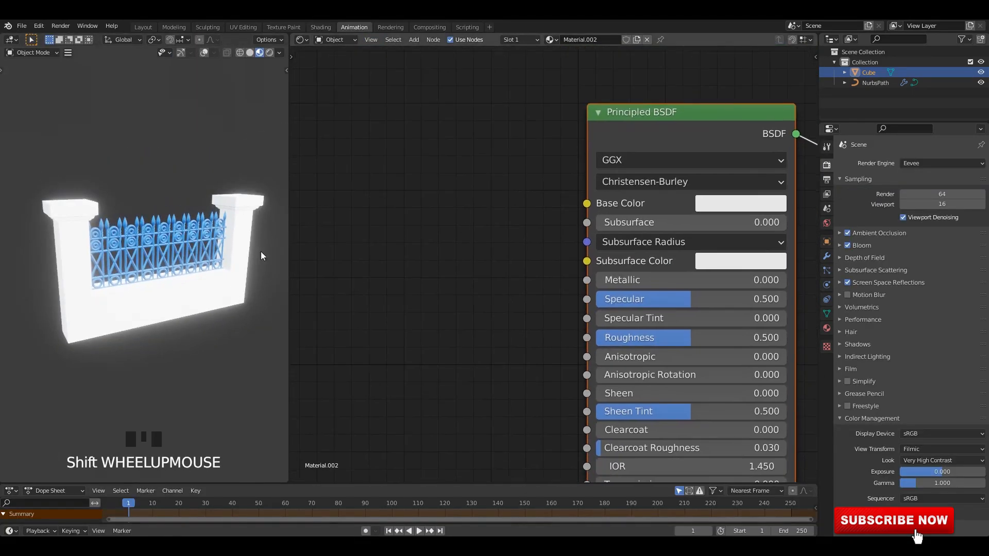
pyautogui.click(211, 242)
pyautogui.scroll(-3, 546, 202)
pyautogui.moveTo(341, 98); pyautogui.dragTo(524, 221)
pyautogui.moveTo(526, 175); pyautogui.dragTo(507, 165)
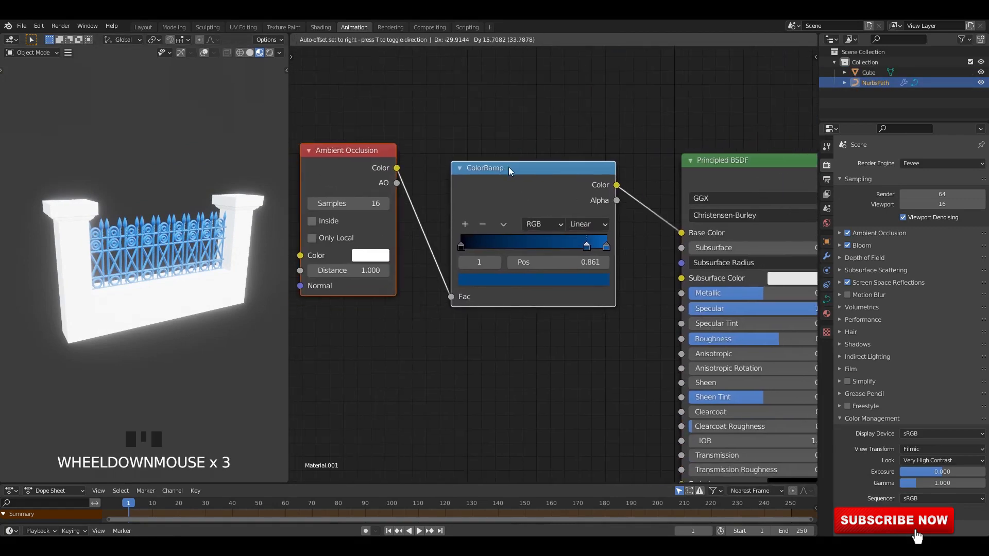
pyautogui.click(206, 266)
pyautogui.hotkey('ctrl', 'v')
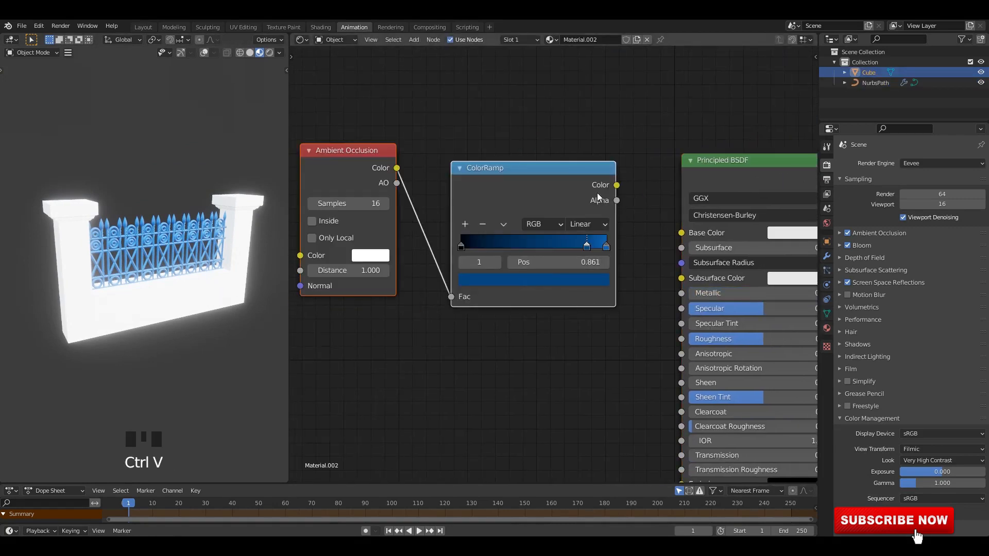
# Step: Connect the ColorRamp's Color output to the Principled BSDF's Base Color in the wall material
pyautogui.moveTo(687, 235); pyautogui.dragTo(684, 235)
pyautogui.scroll(3, 216, 258)
pyautogui.moveTo(217, 257); pyautogui.dragTo(224, 240, button='middle')
pyautogui.scroll(1, 608, 271)
# Step: Set Specular and Roughness to 0 on the wall material's Principled BSDF
pyautogui.moveTo(608, 265); pyautogui.dragTo(523, 217, button='middle')
pyautogui.moveTo(673, 263); pyautogui.dragTo(613, 263)
pyautogui.moveTo(692, 296); pyautogui.dragTo(669, 296)
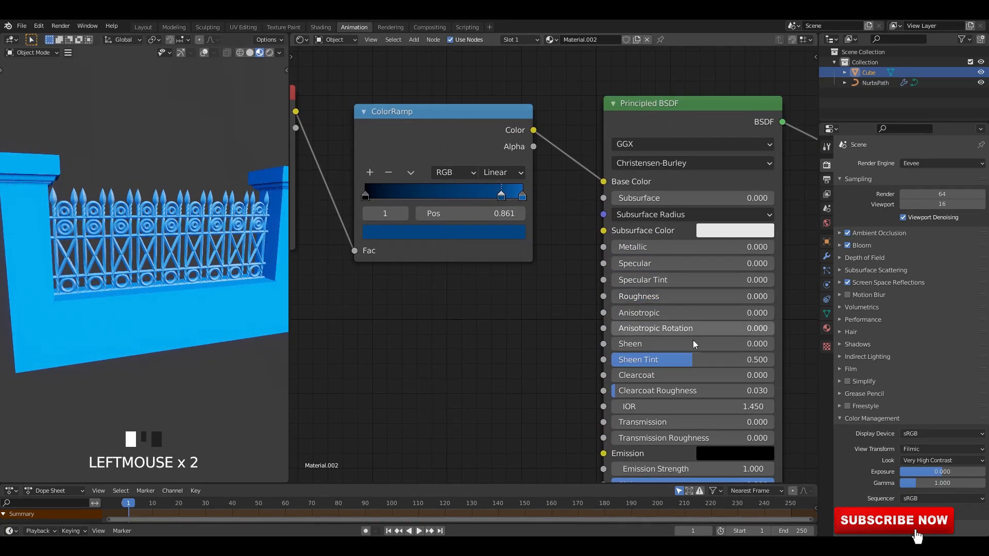
# Step: Set the wall material's Sheen Tint to 0 and remove the ColorRamp's middle stop at position 0.861
pyautogui.moveTo(693, 360); pyautogui.dragTo(608, 360)
pyautogui.scroll(1, 324, 148)
pyautogui.moveTo(323, 146); pyautogui.dragTo(394, 190, button='middle')
pyautogui.click(466, 219)
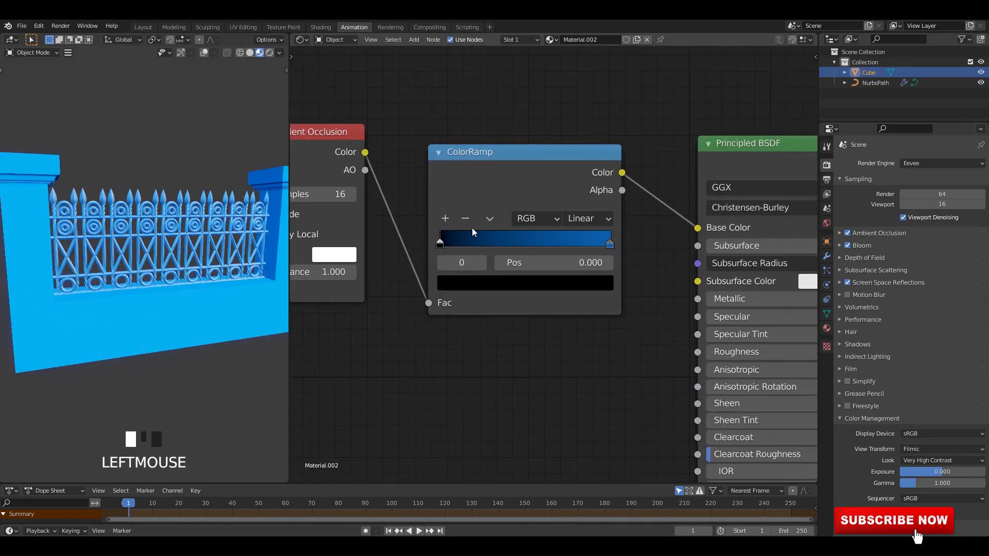
# Step: Recolor the ColorRamp's end stop to a nearly neutral grey with hue 0.151 and saturation 0.079, and lower its brightness
pyautogui.click(610, 244)
pyautogui.click(598, 281)
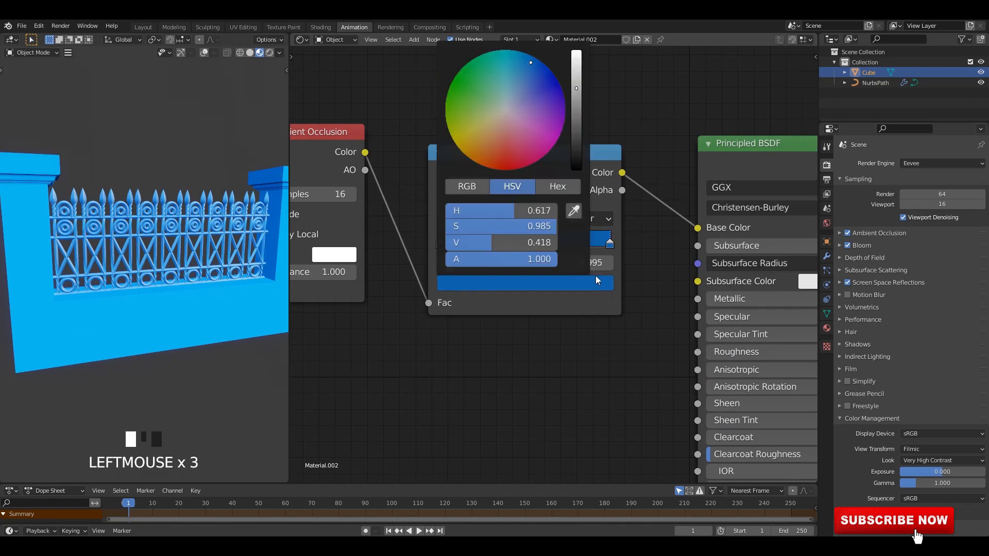
pyautogui.click(510, 103)
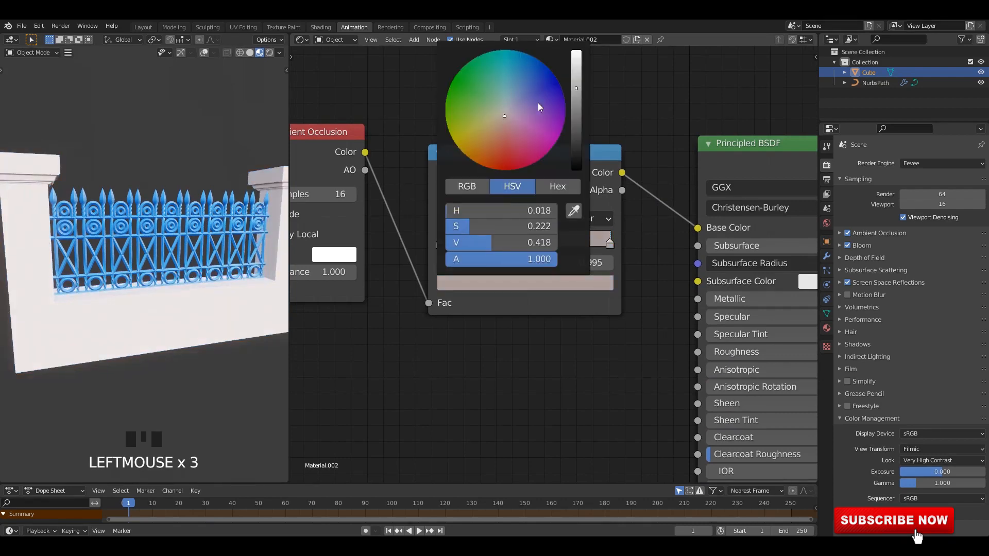
pyautogui.click(596, 281)
pyautogui.click(506, 118)
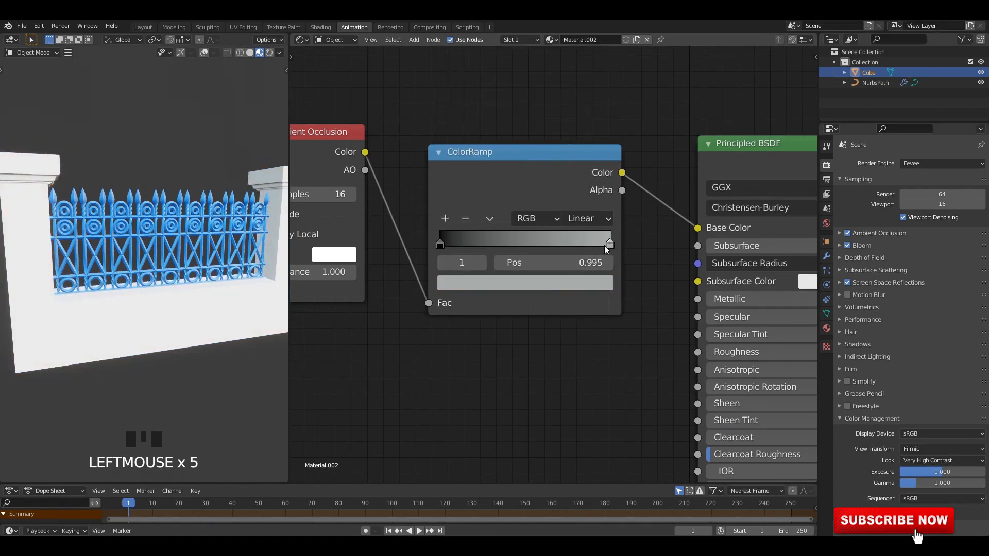
pyautogui.click(603, 285)
pyautogui.moveTo(503, 113)
pyautogui.mouseDown()
pyautogui.moveTo(469, 153)
pyautogui.moveTo(509, 115)
pyautogui.mouseUp()
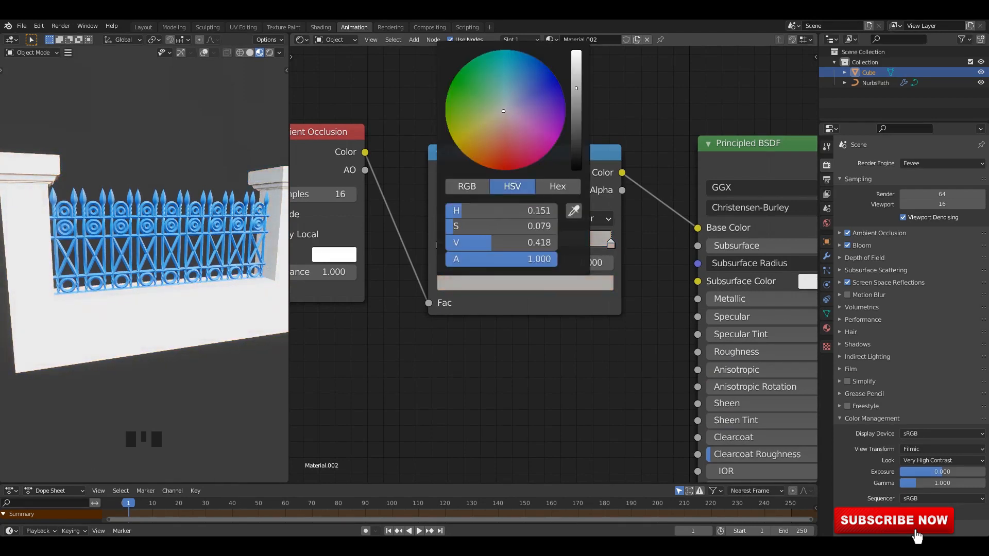
pyautogui.click(598, 285)
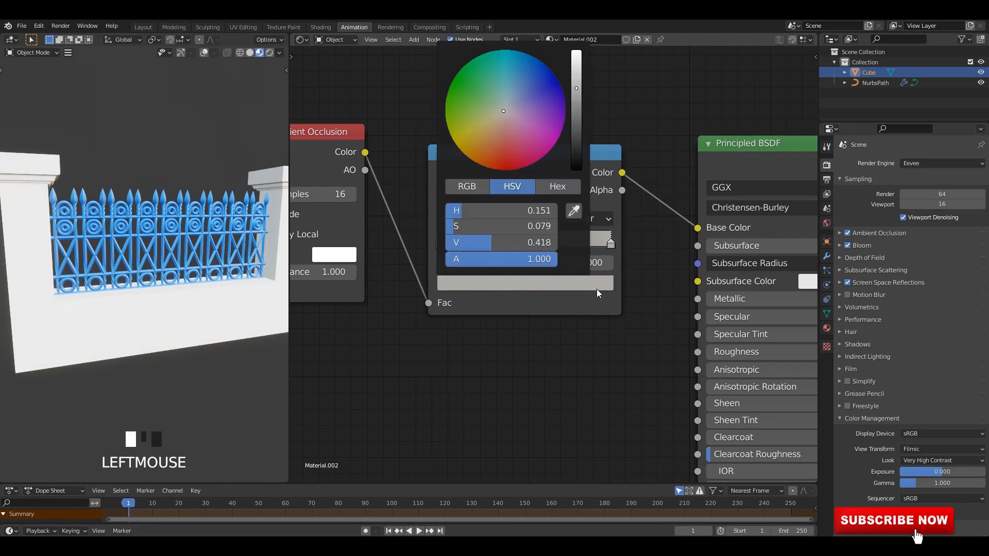
pyautogui.moveTo(573, 93); pyautogui.dragTo(575, 117)
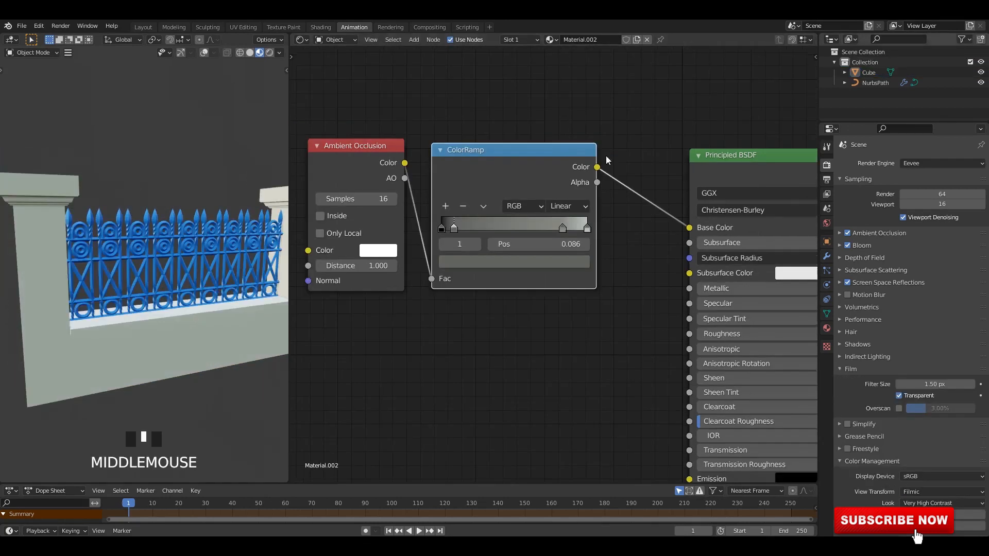
# Step: Return to the Layout workspace and show the wall and fence in solid shading
pyautogui.moveTo(206, 258); pyautogui.dragTo(238, 252, button='middle')
pyautogui.click(143, 27)
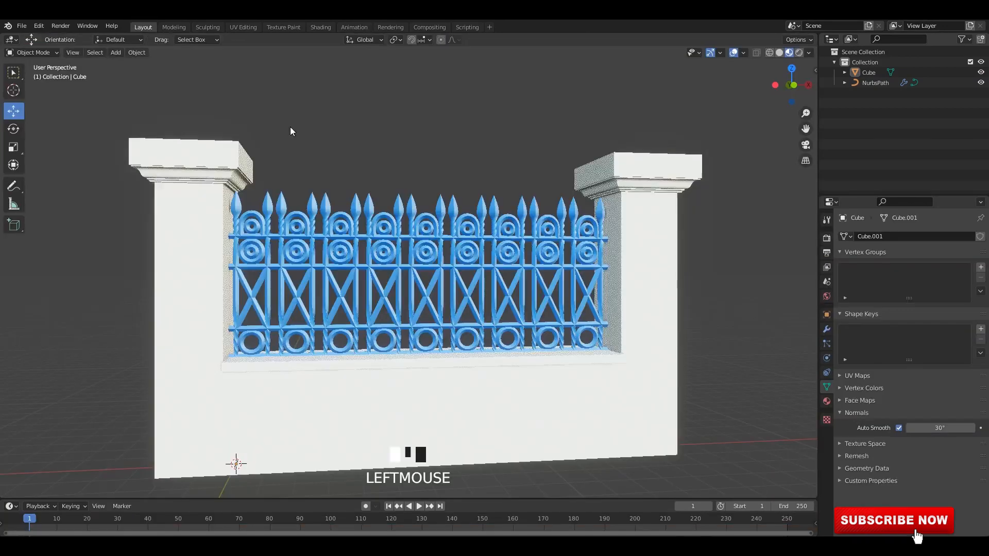
pyautogui.scroll(3, 546, 215)
pyautogui.moveTo(546, 215)
pyautogui.mouseDown(button='middle')
pyautogui.moveTo(617, 154)
pyautogui.moveTo(624, 187)
pyautogui.moveTo(596, 191)
pyautogui.moveTo(631, 214)
pyautogui.moveTo(608, 223)
pyautogui.moveTo(601, 242)
pyautogui.moveTo(620, 230)
pyautogui.moveTo(592, 227)
pyautogui.mouseUp(button='middle')
pyautogui.click(780, 52)
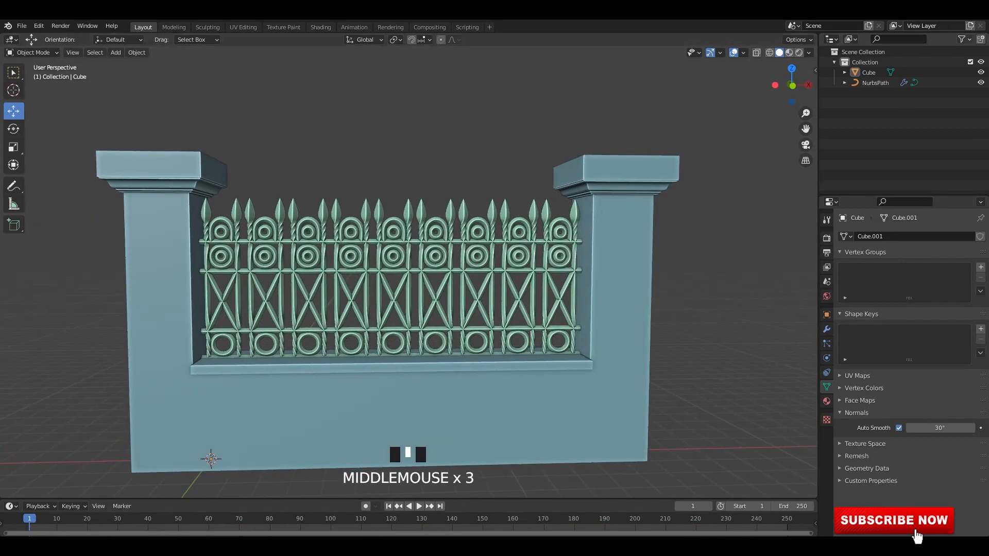
# Step: Save the Blender file with the fence and wall facing the view
pyautogui.hotkey('ctrl', 's')
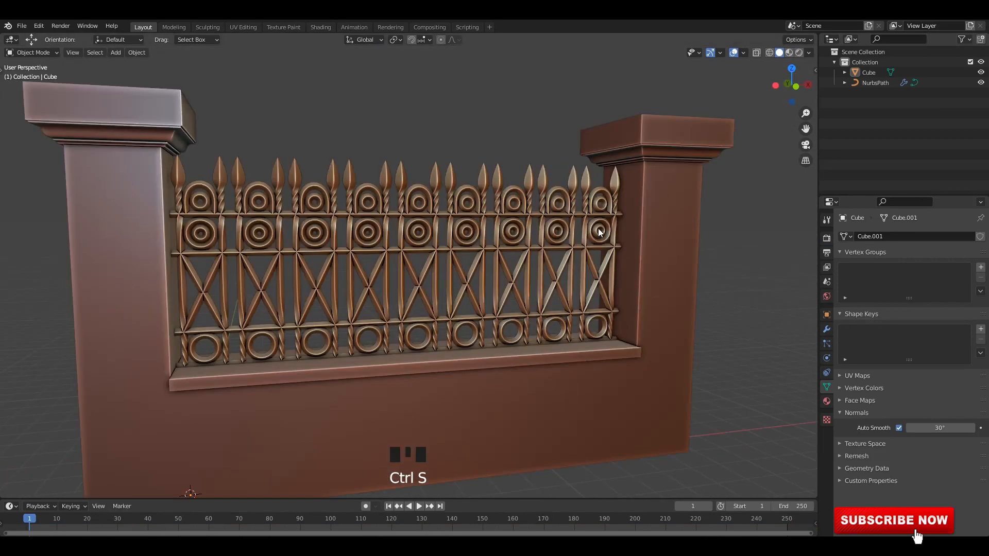
pyautogui.moveTo(603, 226); pyautogui.dragTo(572, 233, button='middle')
pyautogui.hotkey('ctrl', 's')
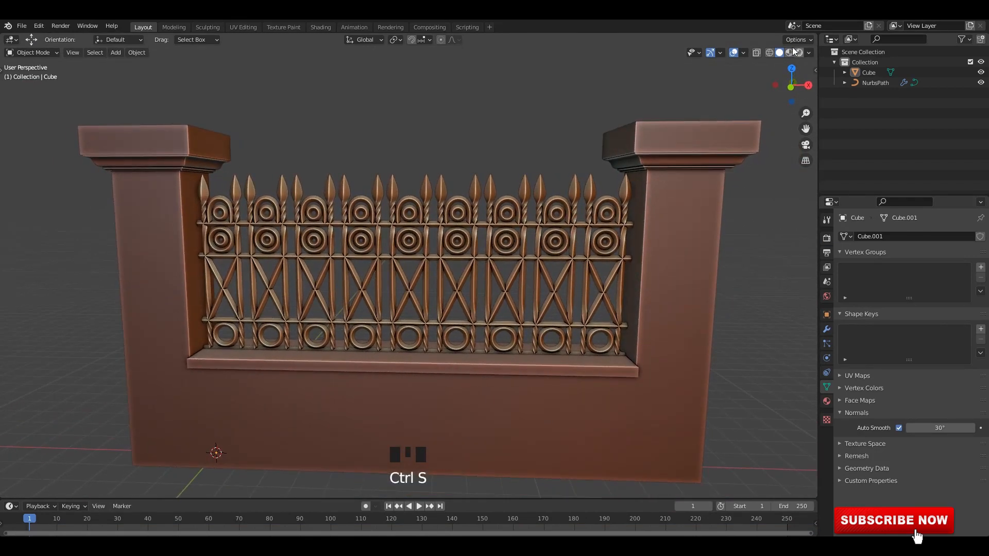
# Step: Check the fence and wall in material preview shading and examine the model from several angles
pyautogui.click(790, 52)
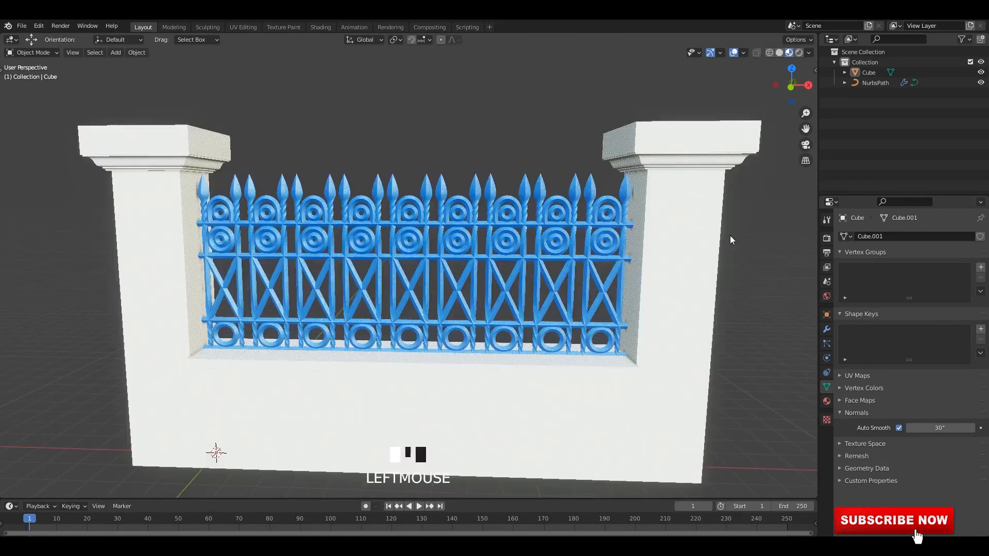
pyautogui.moveTo(730, 236)
pyautogui.keyDown('shift'); pyautogui.mouseDown(button='middle')
pyautogui.moveTo(686, 246)
pyautogui.moveTo(895, 78)
pyautogui.mouseUp(button='middle'); pyautogui.keyUp('shift')
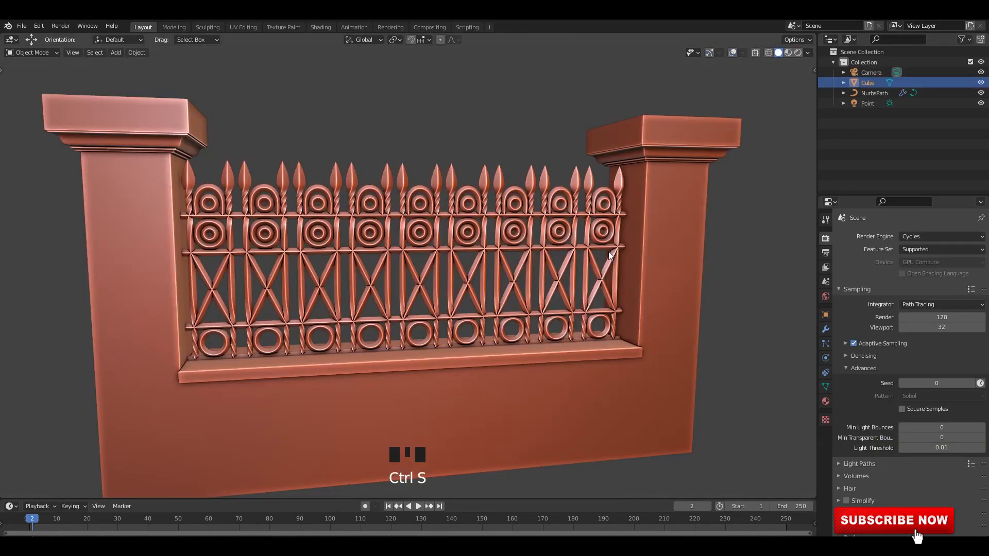
pyautogui.moveTo(608, 251)
pyautogui.keyDown('shift'); pyautogui.mouseDown(button='middle')
pyautogui.moveTo(574, 239)
pyautogui.moveTo(656, 261)
pyautogui.moveTo(660, 321)
pyautogui.moveTo(536, 240)
pyautogui.mouseUp(button='middle'); pyautogui.keyUp('shift')
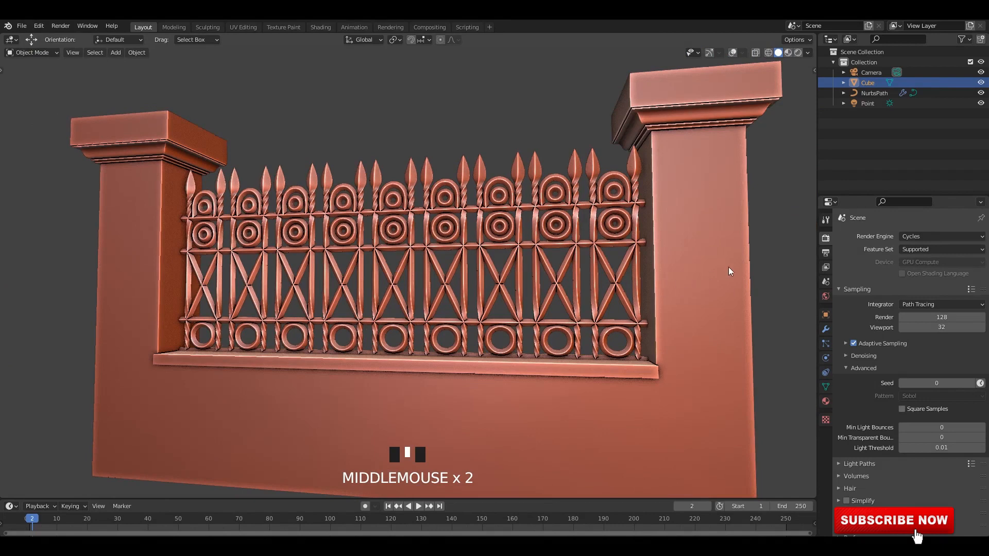
pyautogui.scroll(-2, 474, 196)
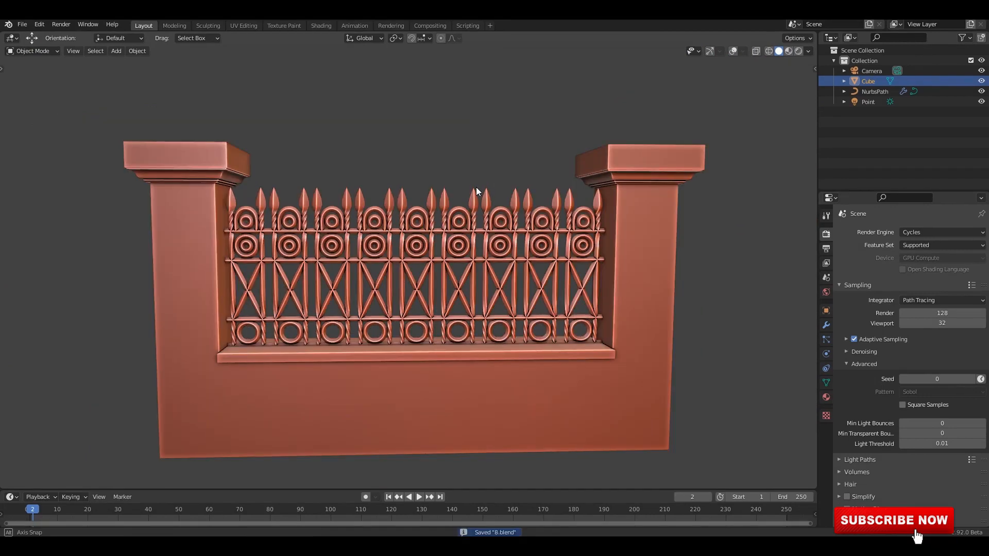
# Step: Switch to the Rendering workspace and open the list of render slots for the Render Result
pyautogui.click(390, 26)
pyautogui.click(771, 37)
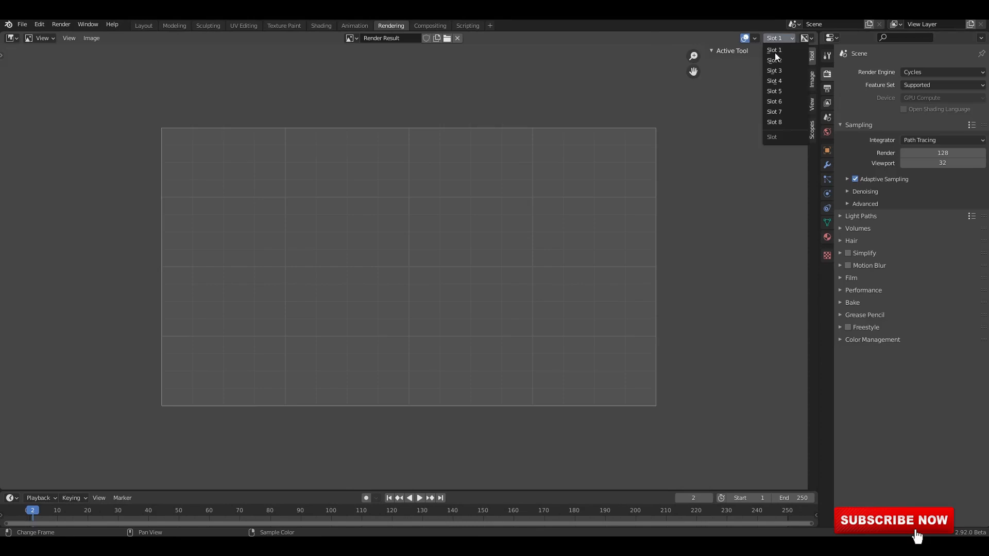